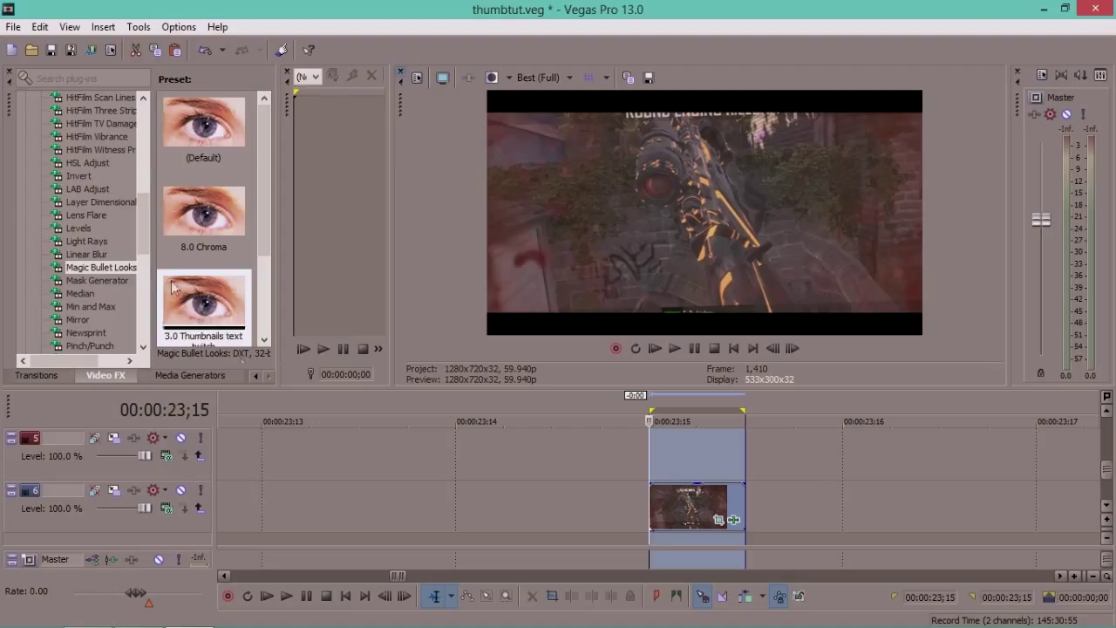
Set the preview quality to Preview (Auto) and apply the 75% Black and White preset to the gameplay clip on track 6.
drag(144, 229, 144, 142)
click(113, 123)
drag(266, 198, 269, 236)
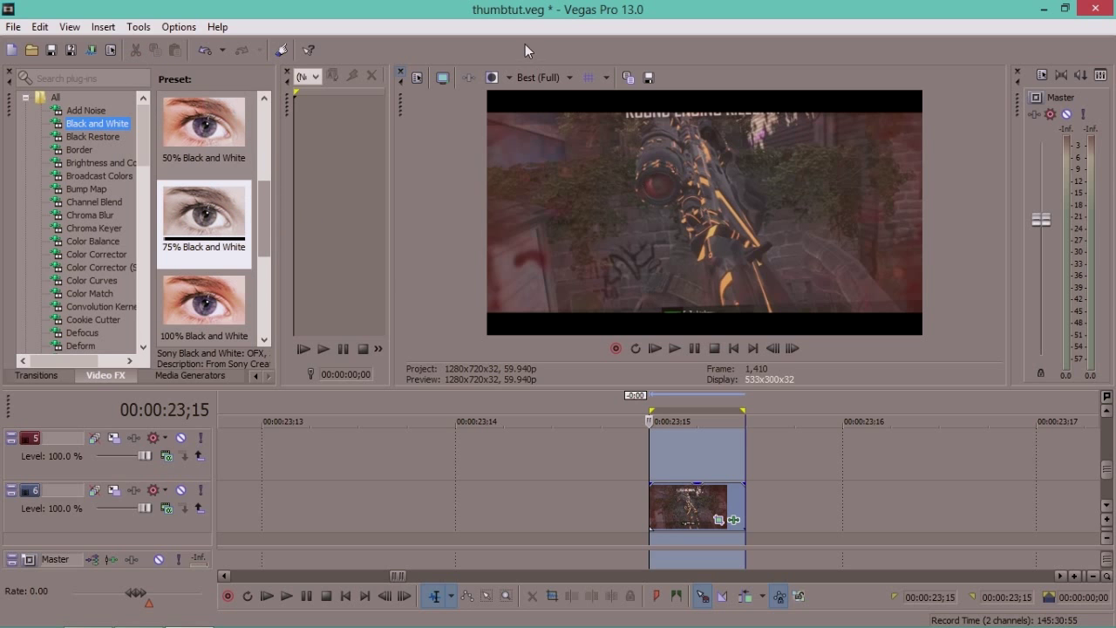
click(541, 78)
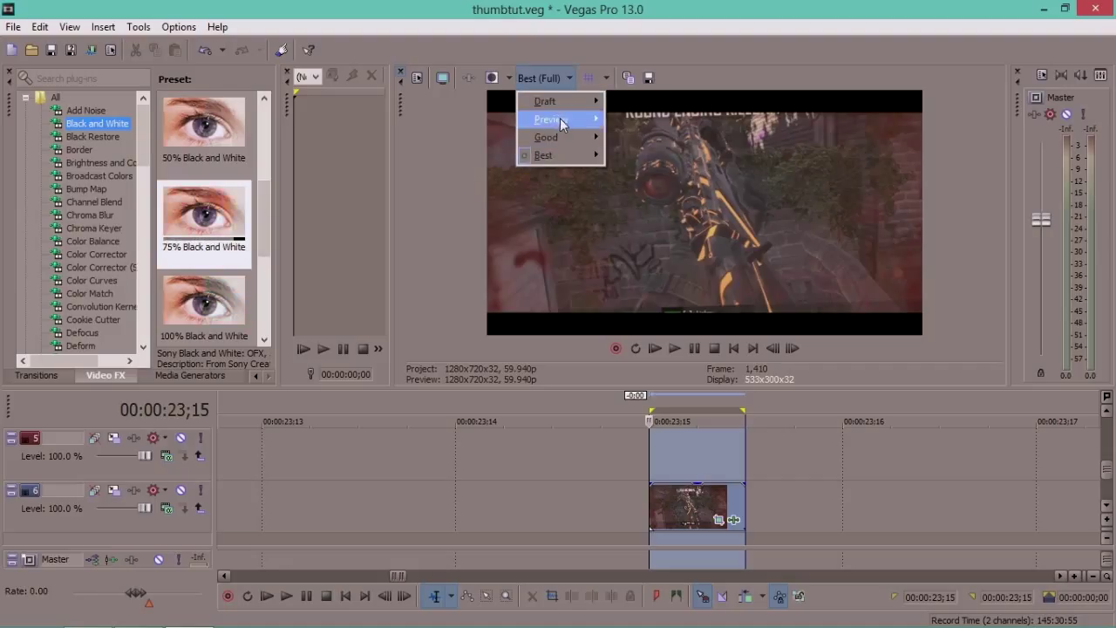
click(636, 110)
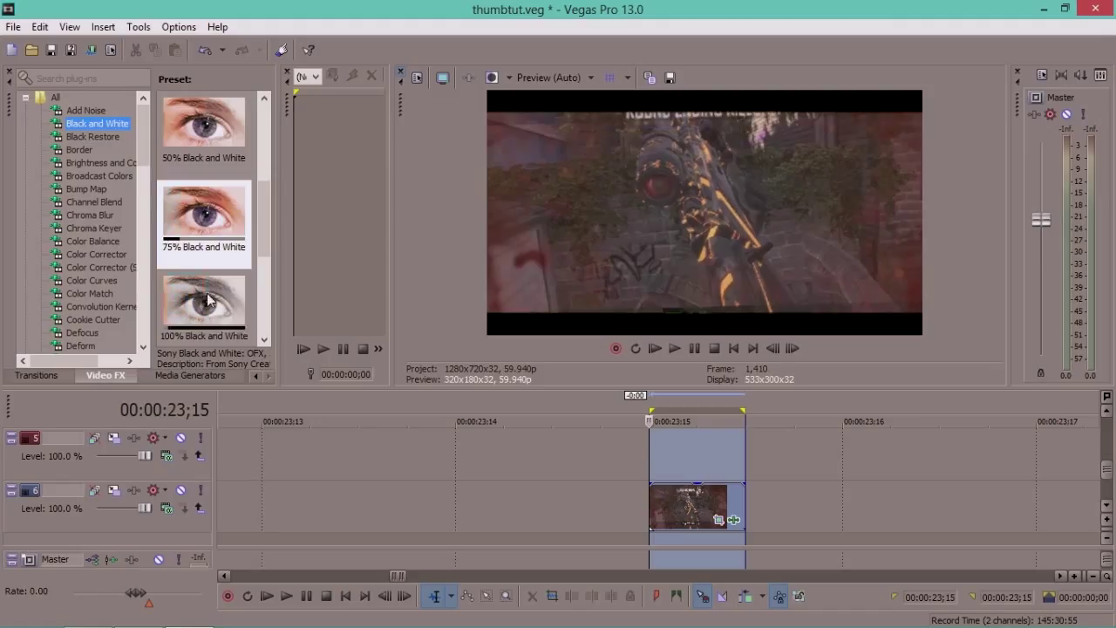
drag(207, 236, 682, 517)
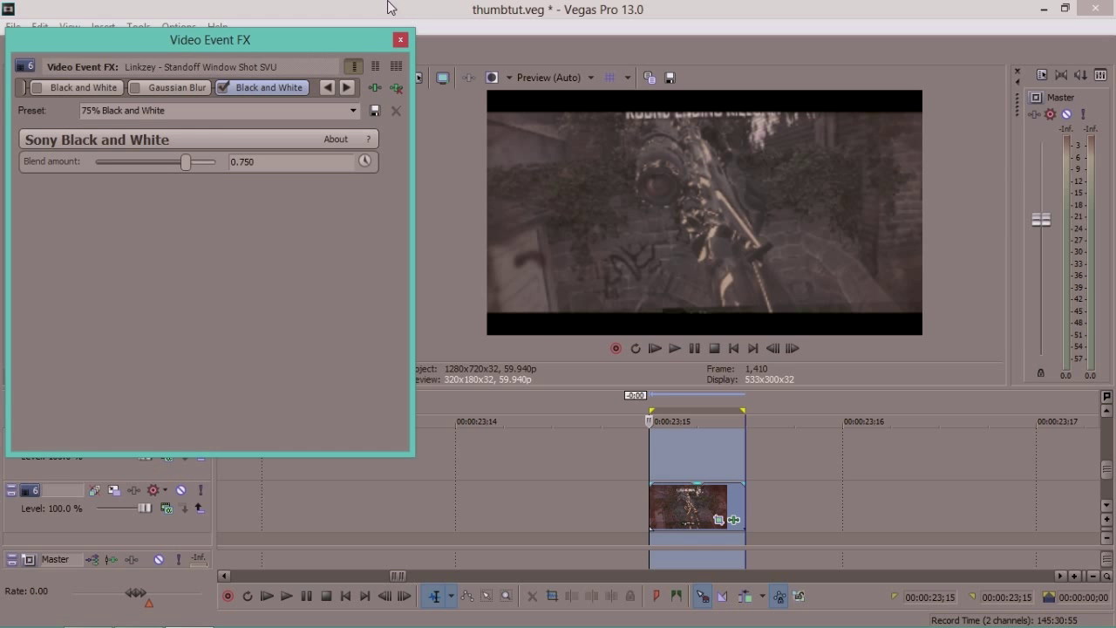
click(401, 40)
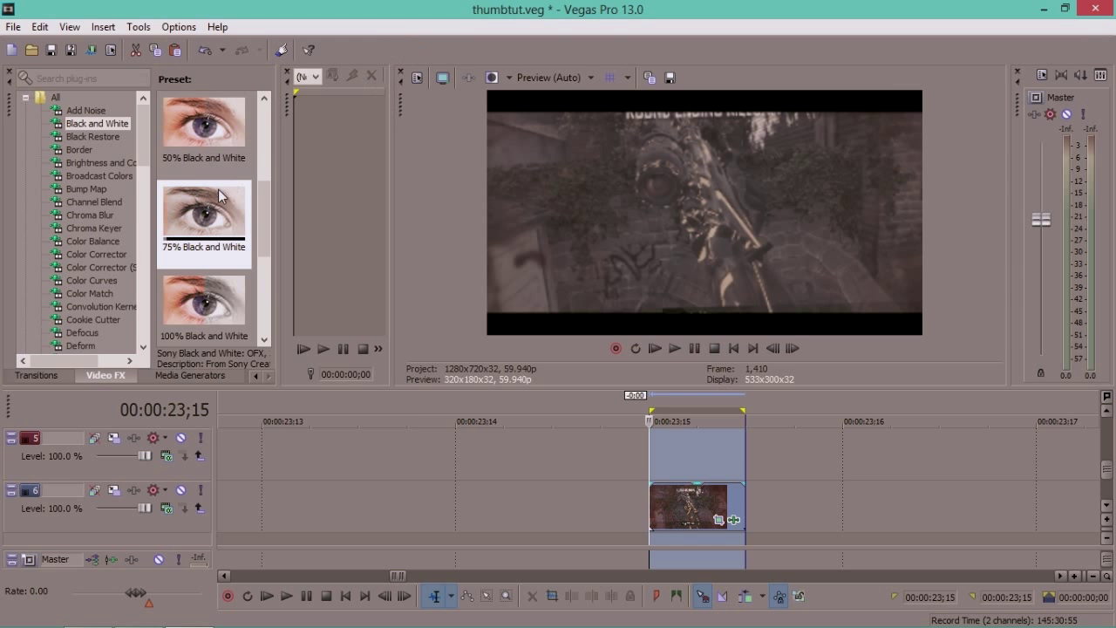
Apply the Light Blur preset of Gaussian Blur to the gameplay clip and adjust its blur range.
drag(143, 141, 144, 184)
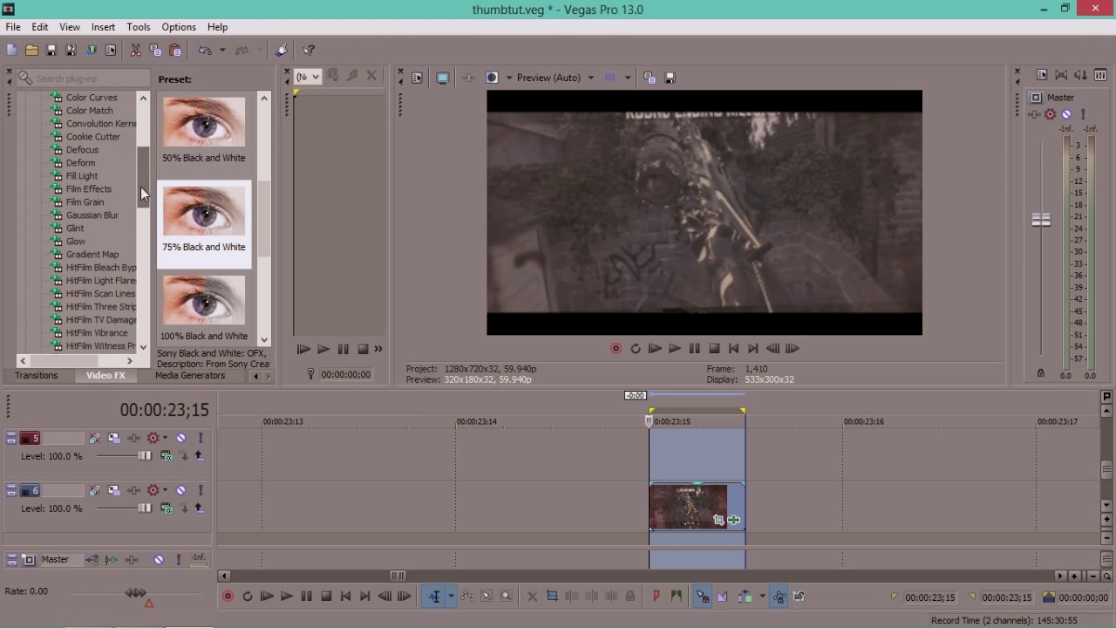
click(105, 214)
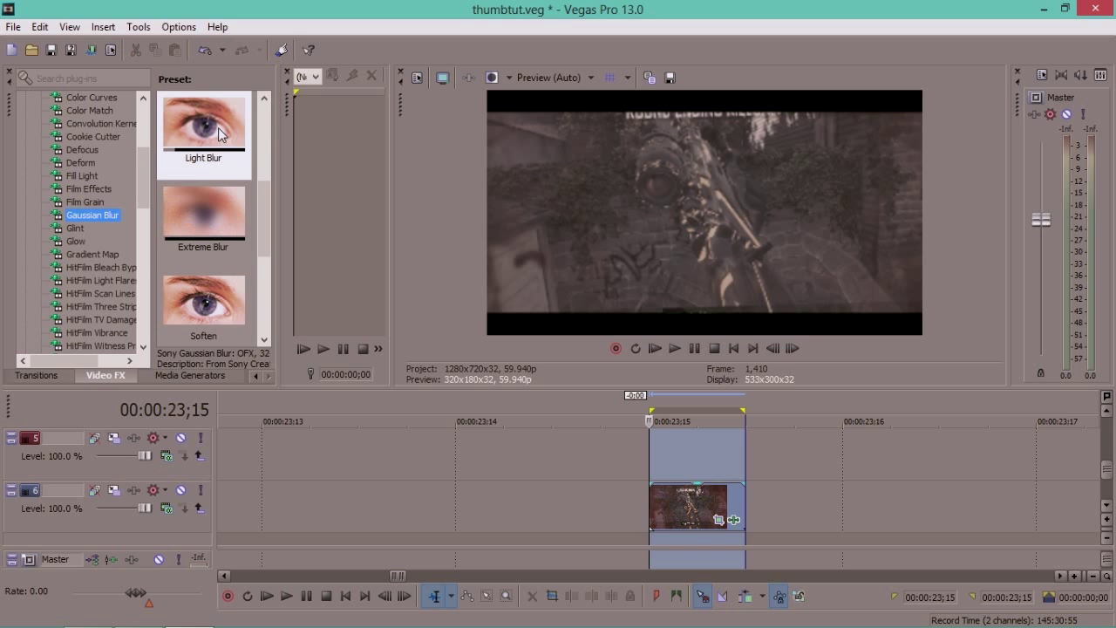
drag(212, 148, 681, 513)
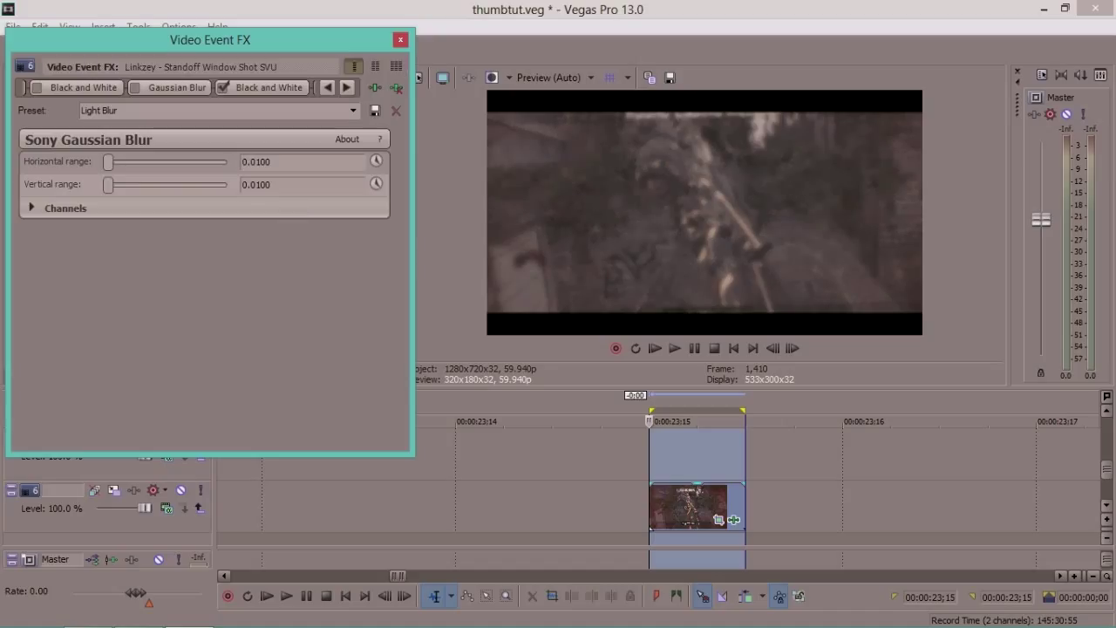
key(Return)
click(272, 162)
click(401, 40)
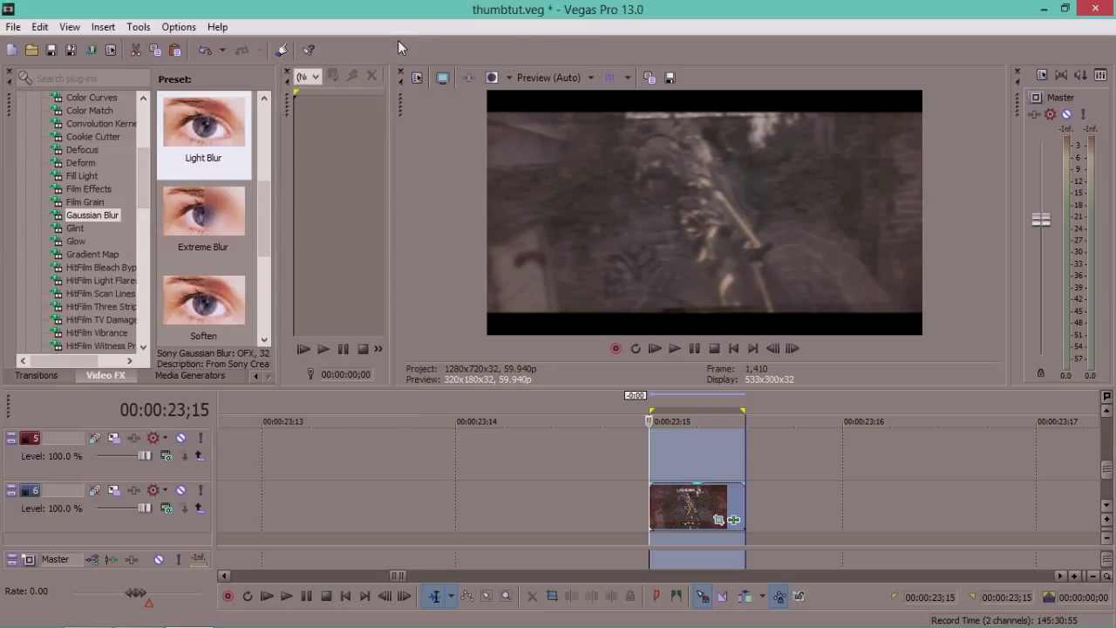
Apply the mastermind/use preset of Bump Map to the gameplay clip and place its light point over the upper part of the rifle.
drag(144, 190, 141, 148)
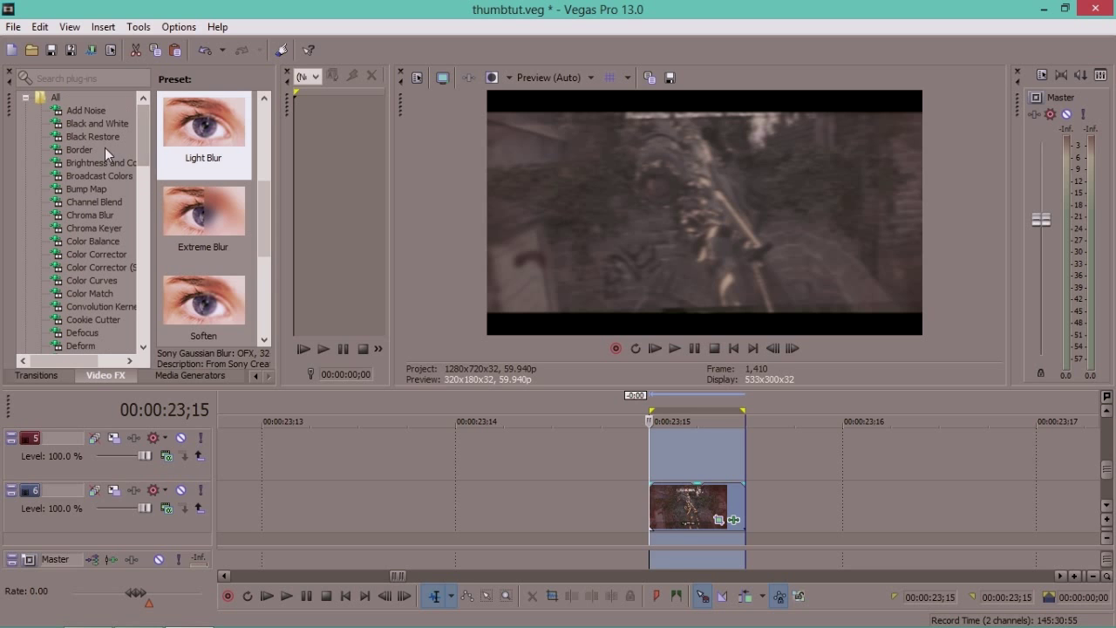
click(87, 188)
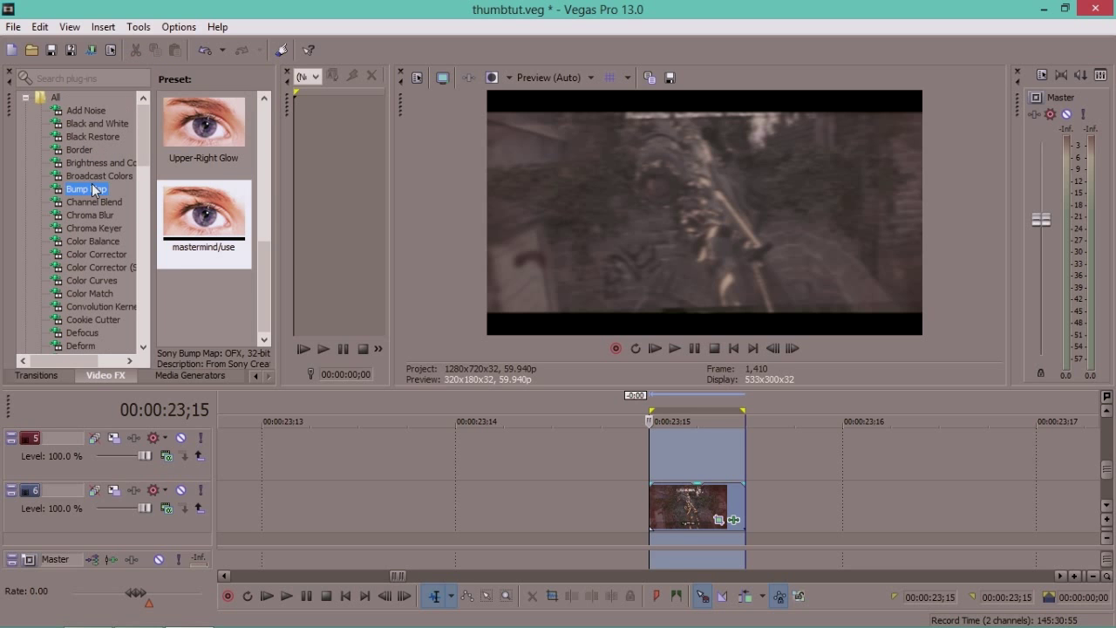
click(203, 218)
drag(292, 254, 699, 513)
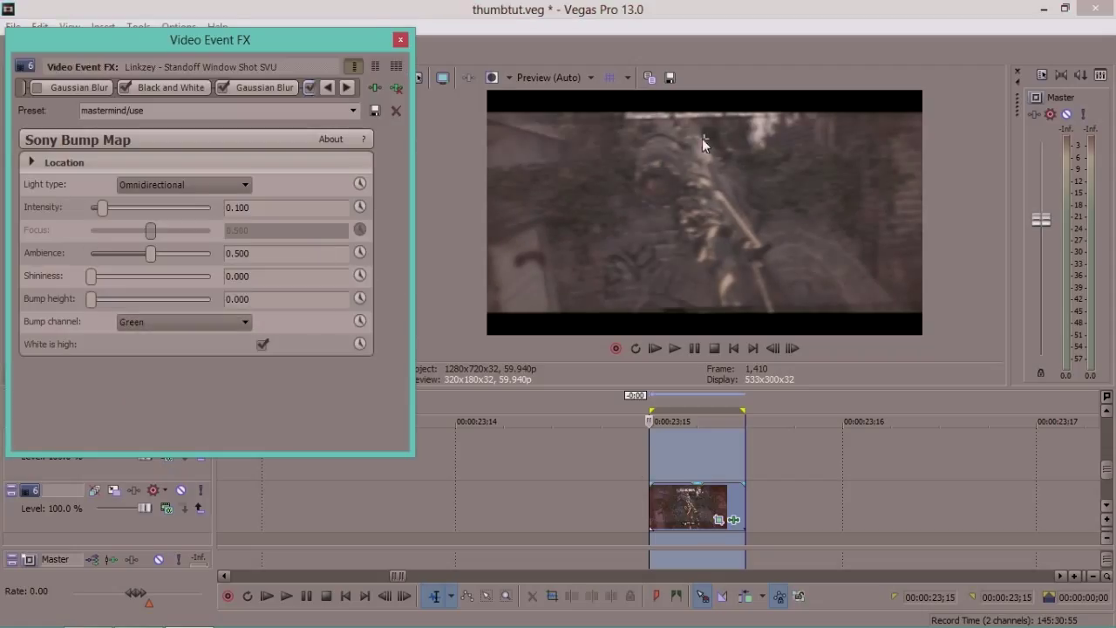
click(696, 147)
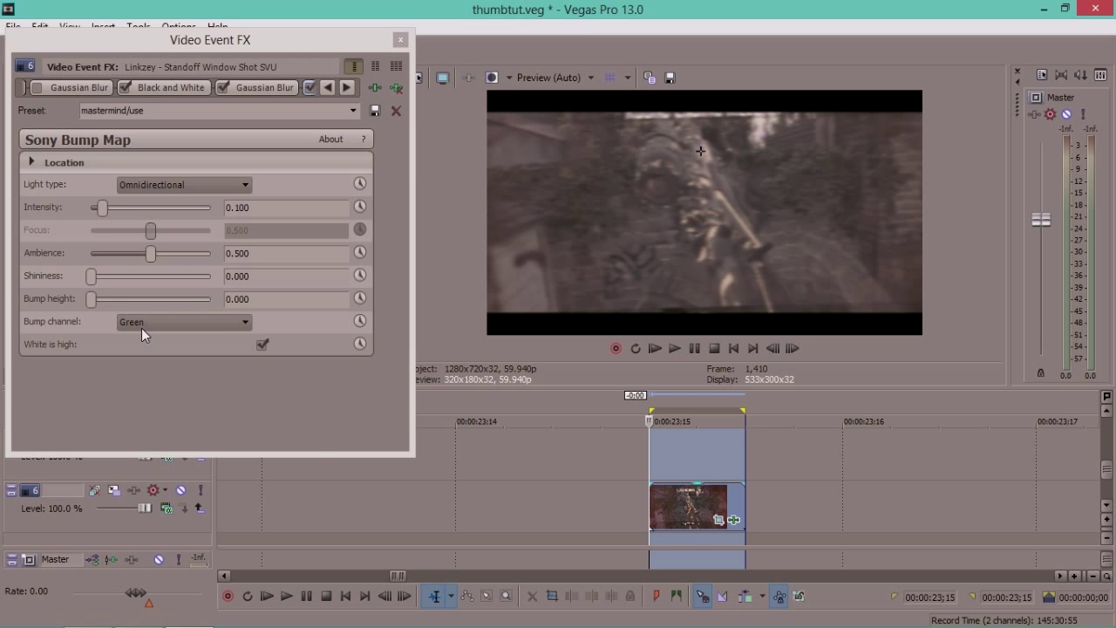
click(401, 40)
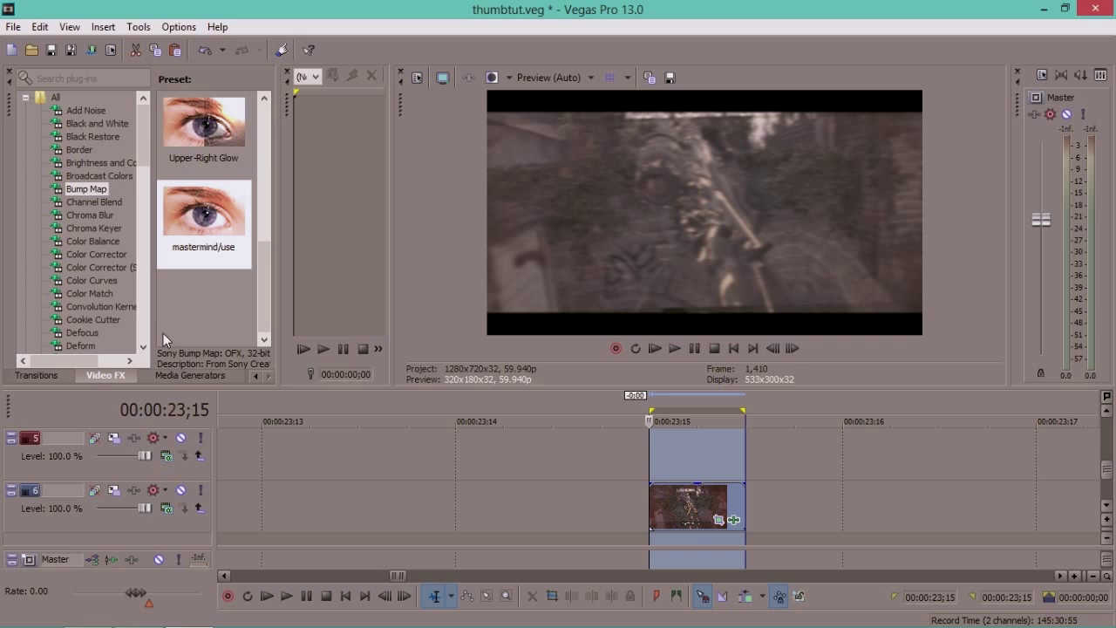
Add a Black Solid Color event on track 5 directly above the gameplay clip.
click(181, 373)
click(87, 192)
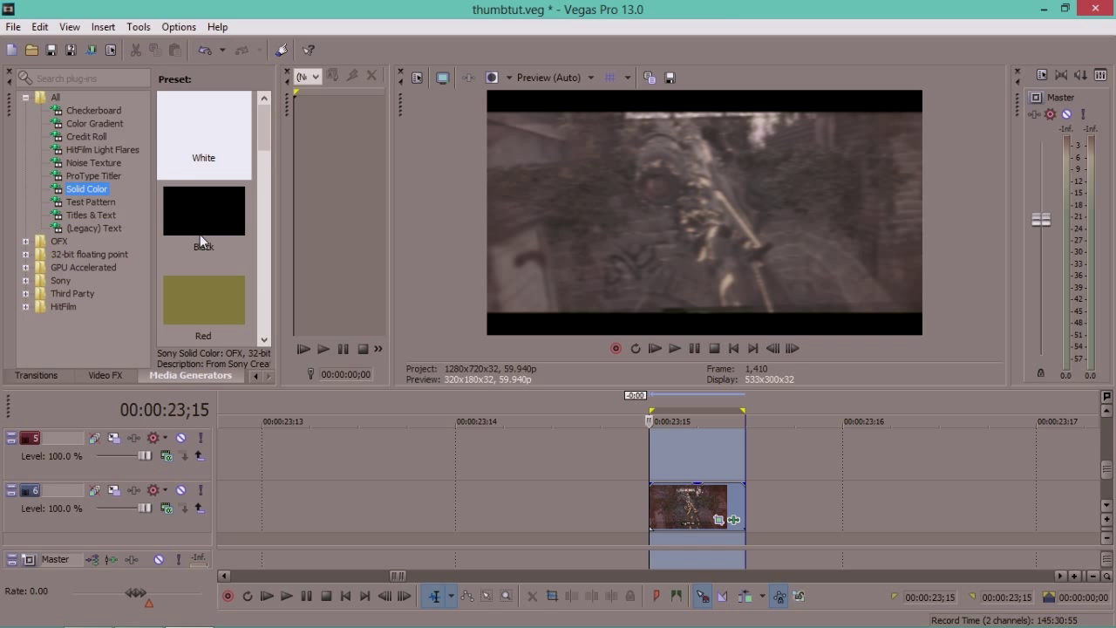
drag(189, 217, 664, 462)
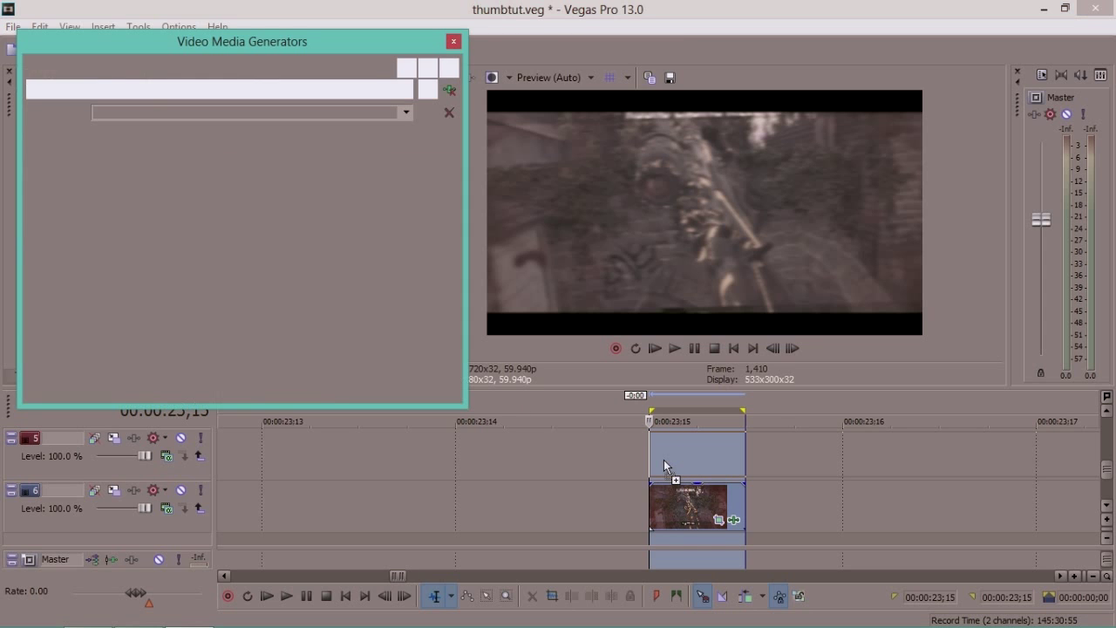
click(453, 41)
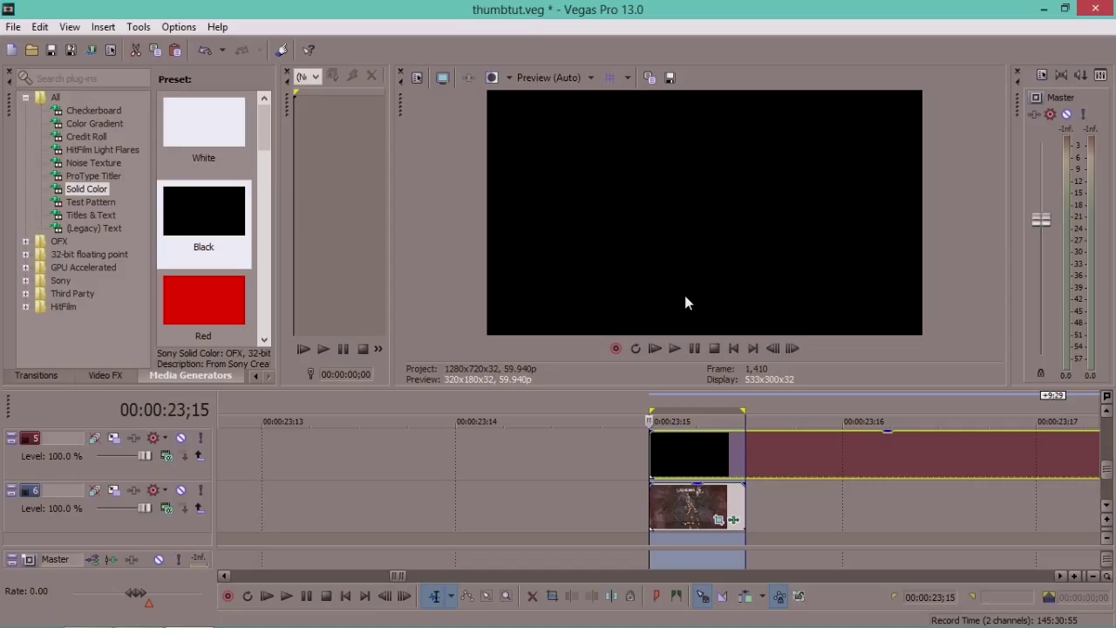
Split the black event at the end of the gameplay clip and delete the excess so both events match in length.
click(740, 459)
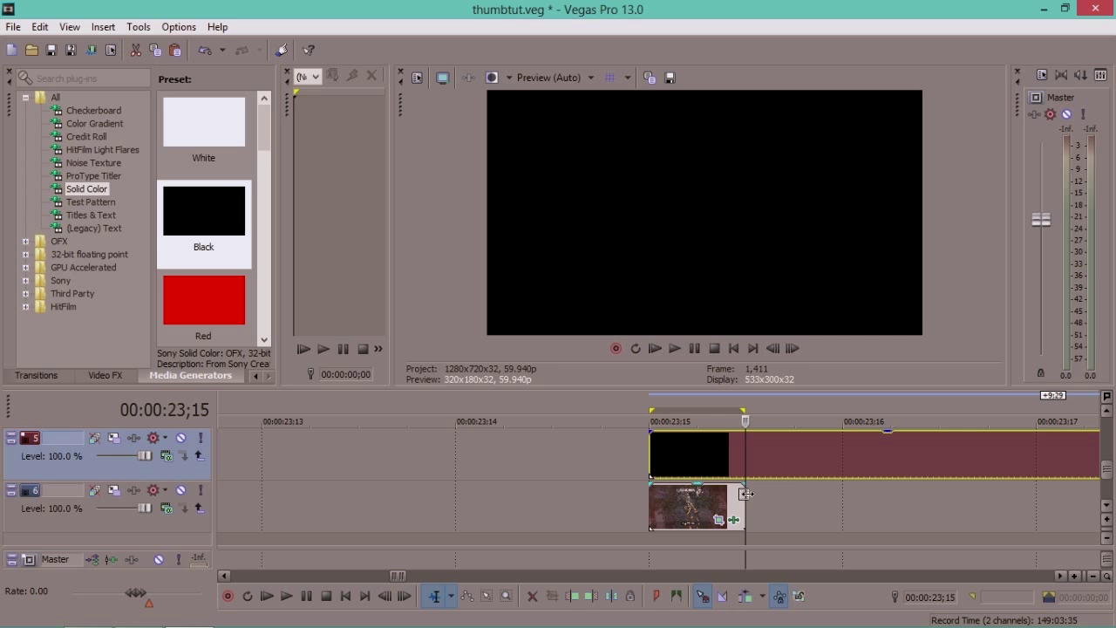
key(s)
key(Delete)
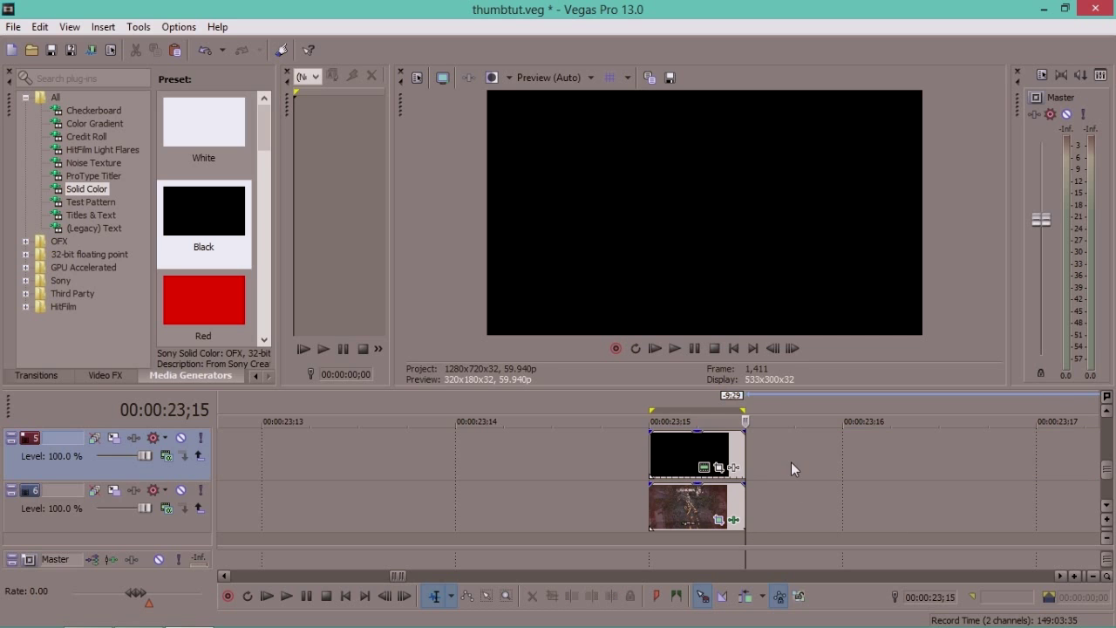
Copy the black event and paste it onto a new video track above as a new copy of the source media.
click(667, 459)
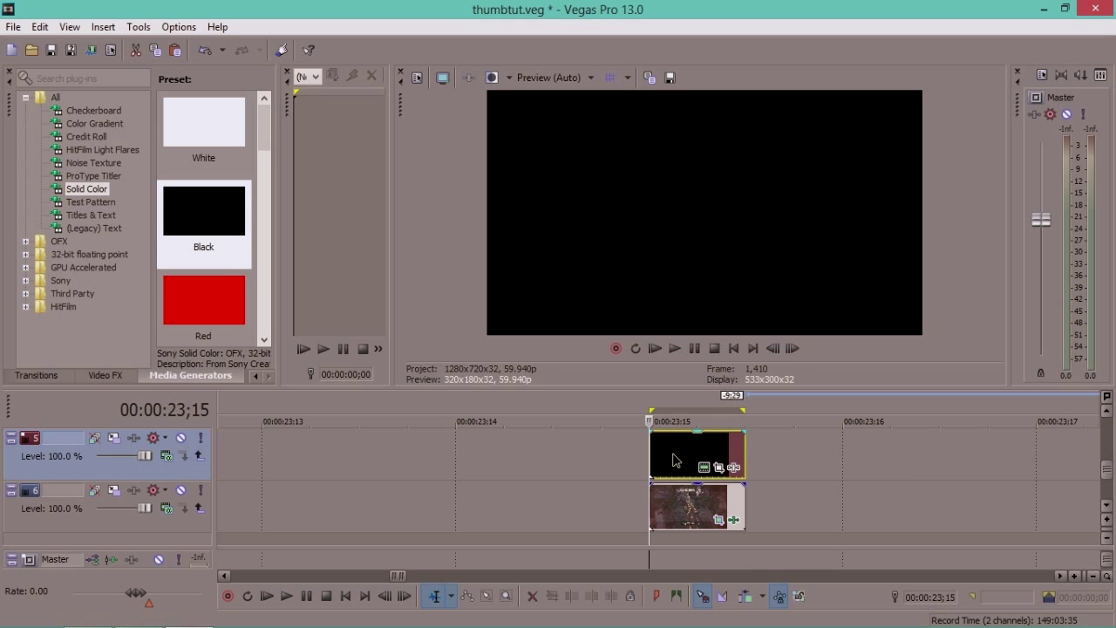
right_click(670, 457)
click(702, 276)
key(ctrl+shift+q)
right_click(691, 428)
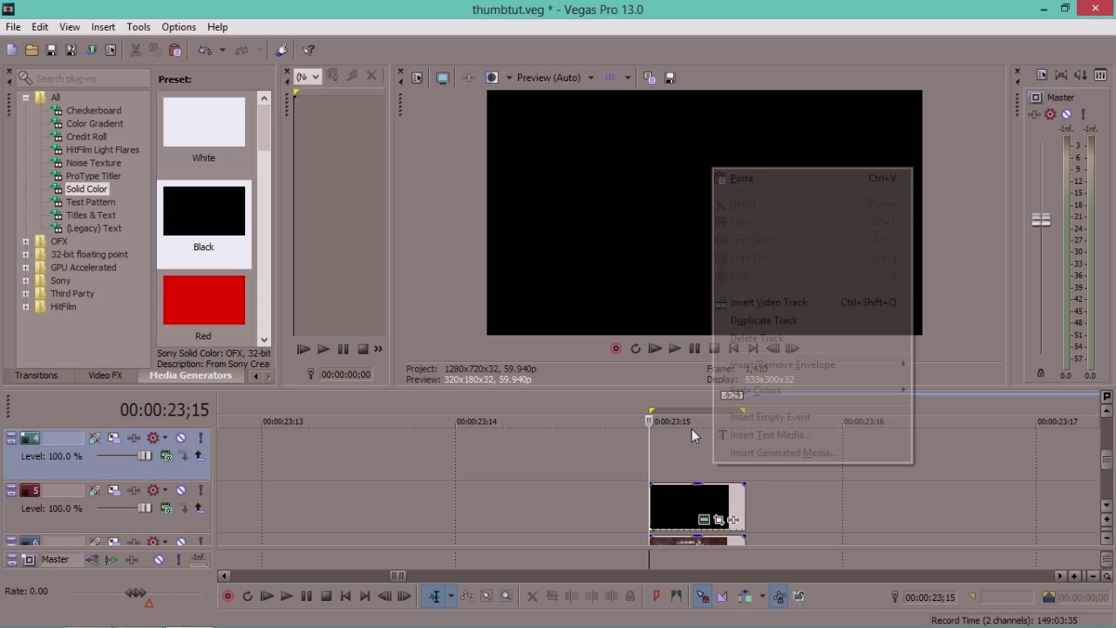
click(728, 179)
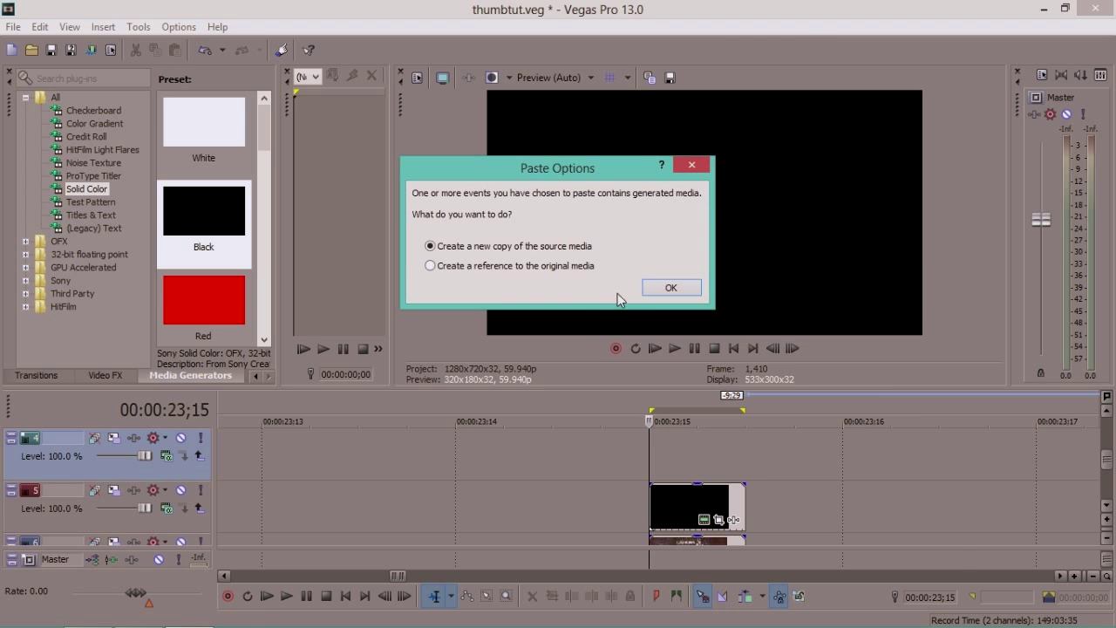
click(663, 285)
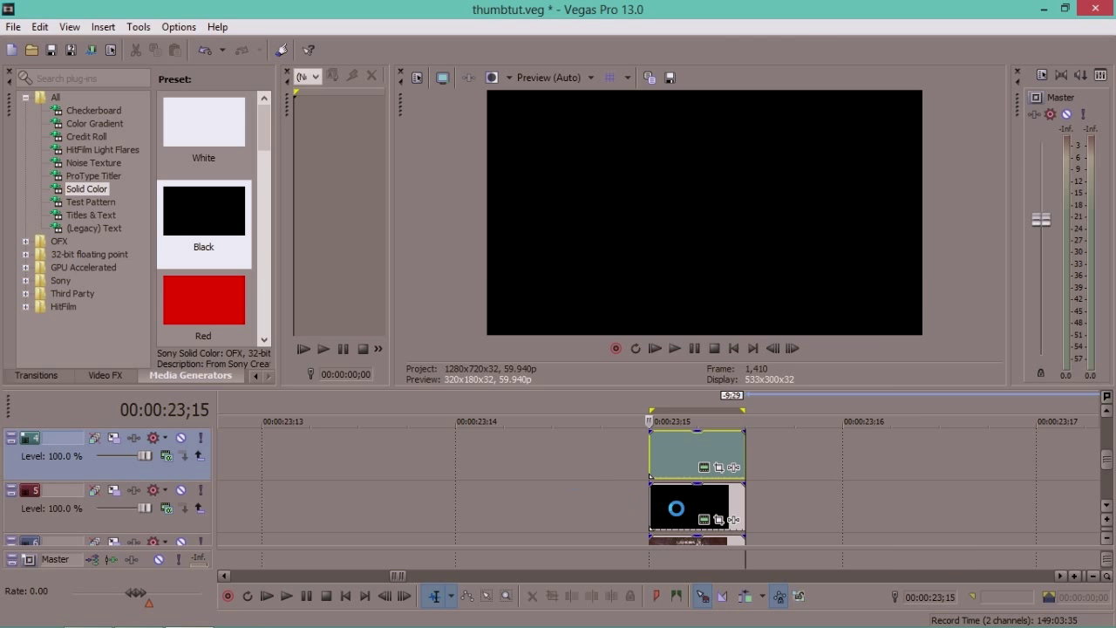
Open Event Pan/Crop for the black event on track 5, lift the aspect ratio lock and enable its mask.
click(662, 507)
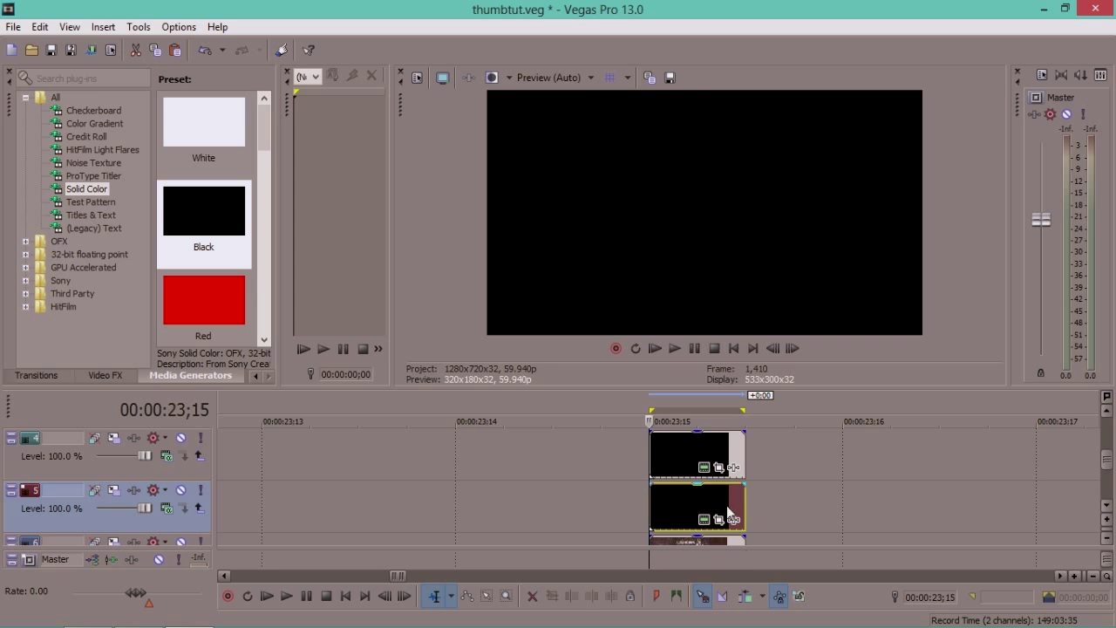
click(1106, 505)
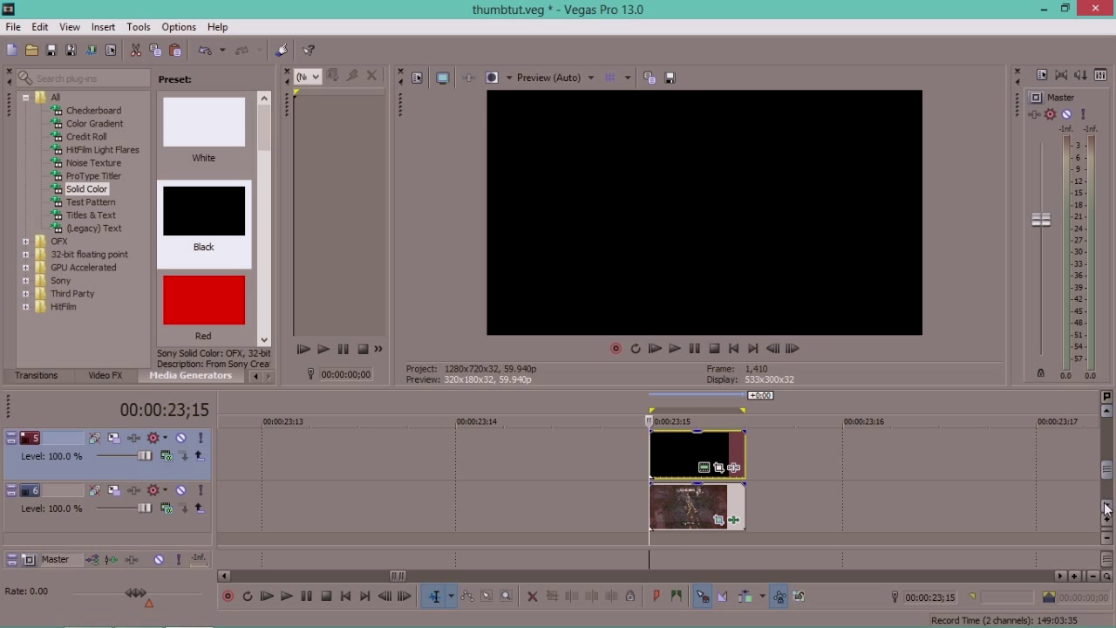
click(734, 467)
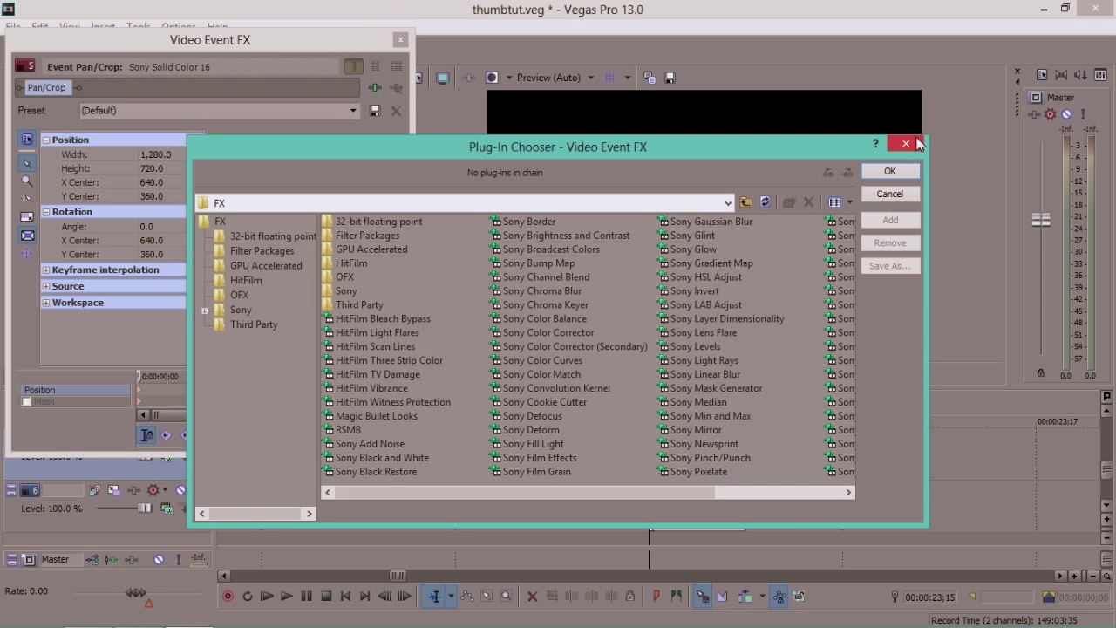
click(907, 144)
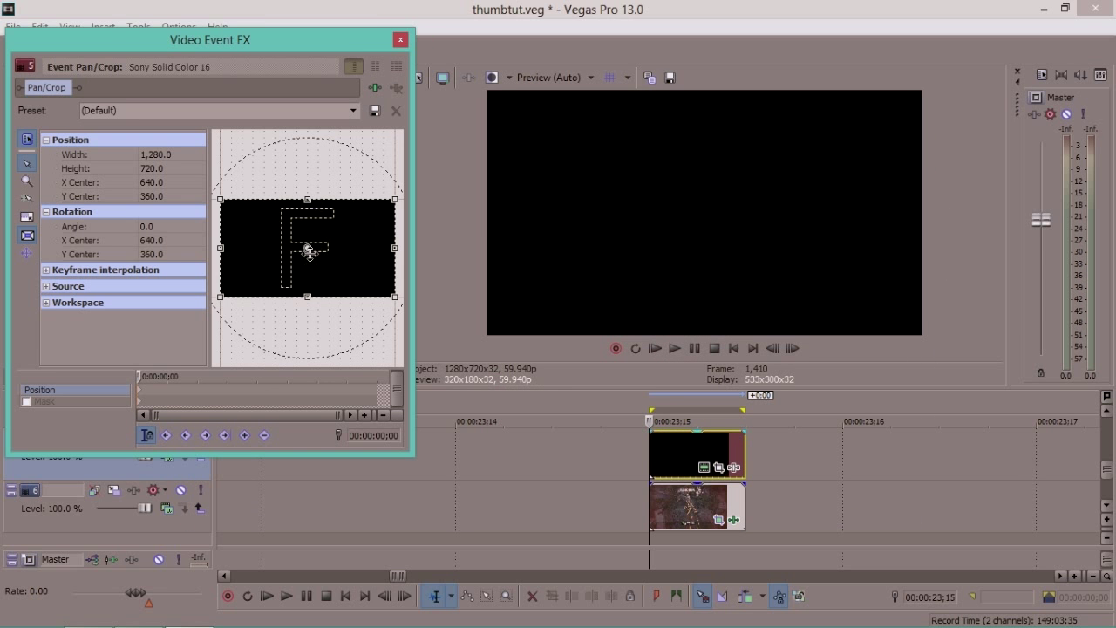
click(27, 216)
click(26, 401)
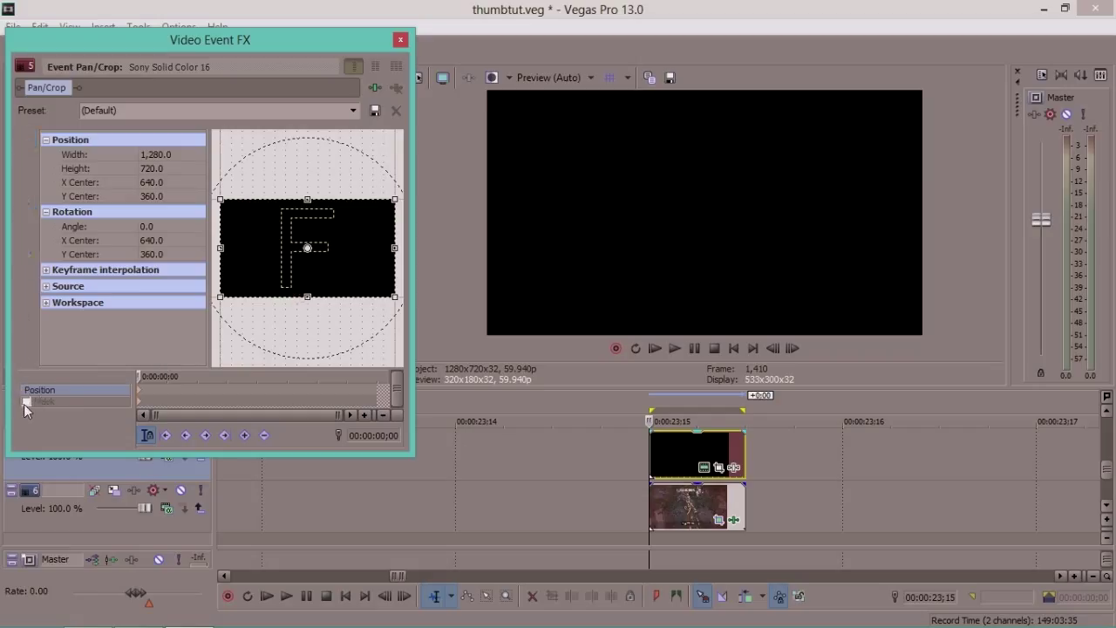
Draw a closed four-point mask around the bottom strip of the black frame, extending slightly past its side and lower edges.
click(216, 270)
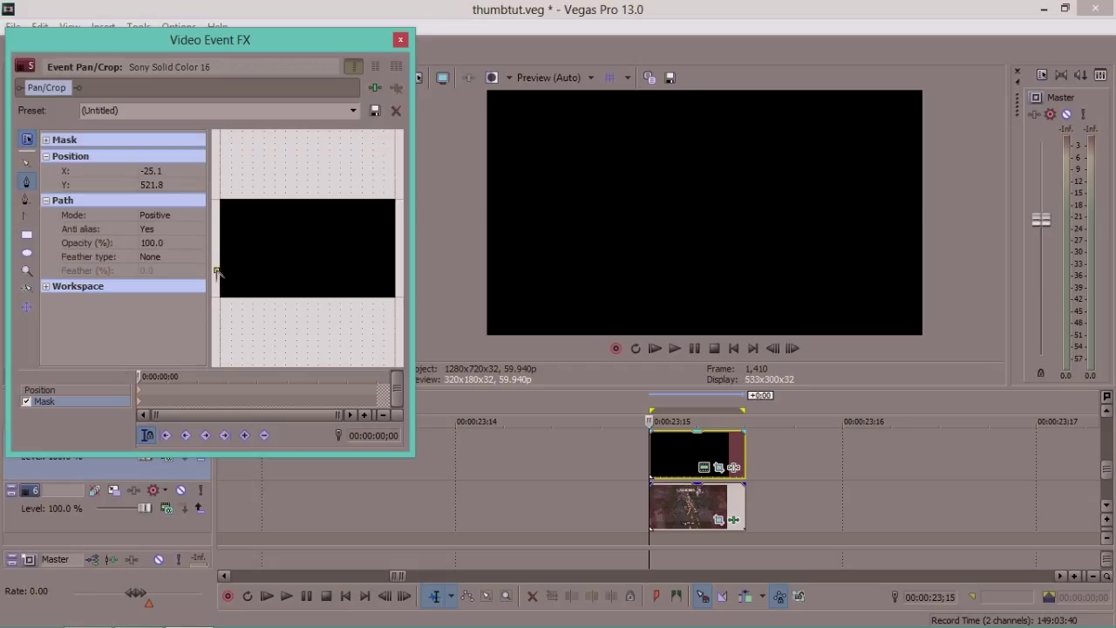
click(398, 269)
click(400, 304)
click(213, 302)
click(218, 272)
Set the mask's feather type to Both with 25% feather and close the effect window.
click(151, 258)
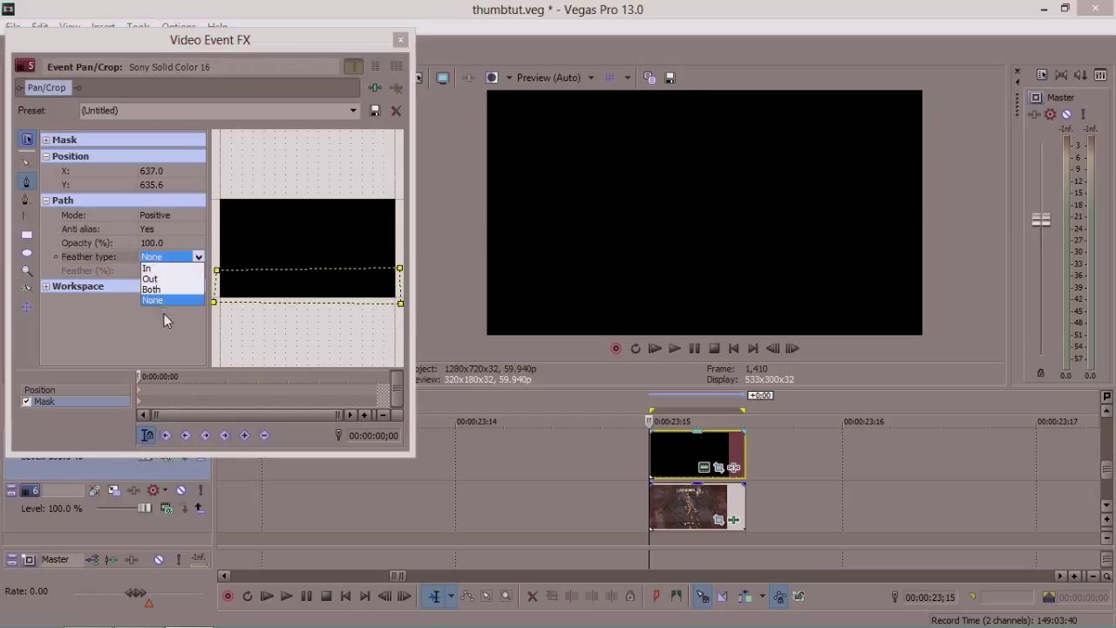
click(151, 289)
click(152, 272)
key(BackSpace)
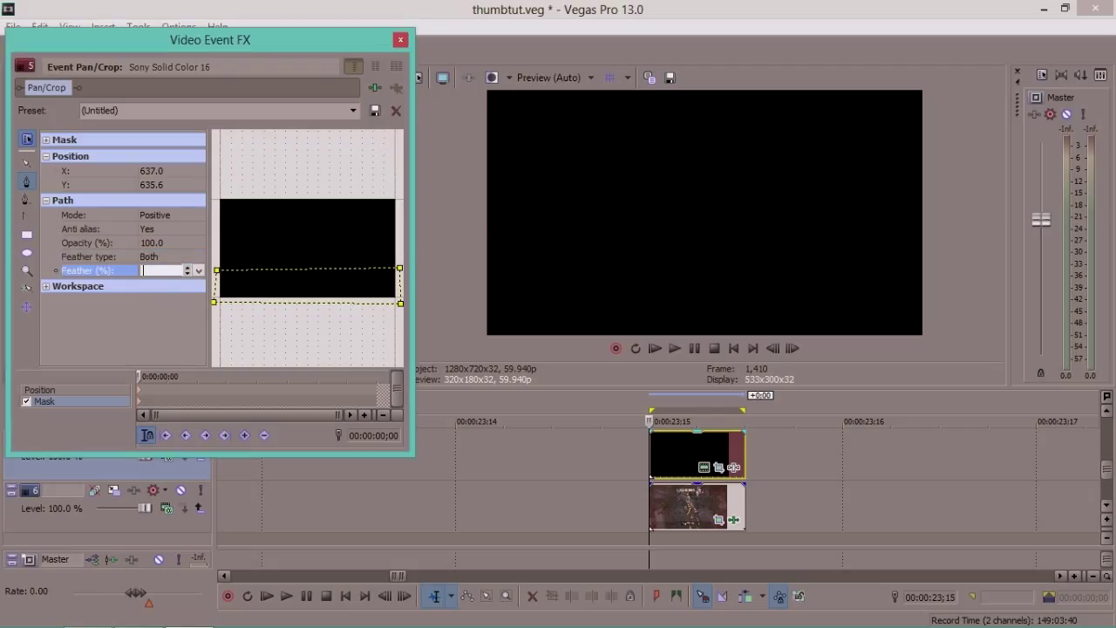
text(25)
key(Return)
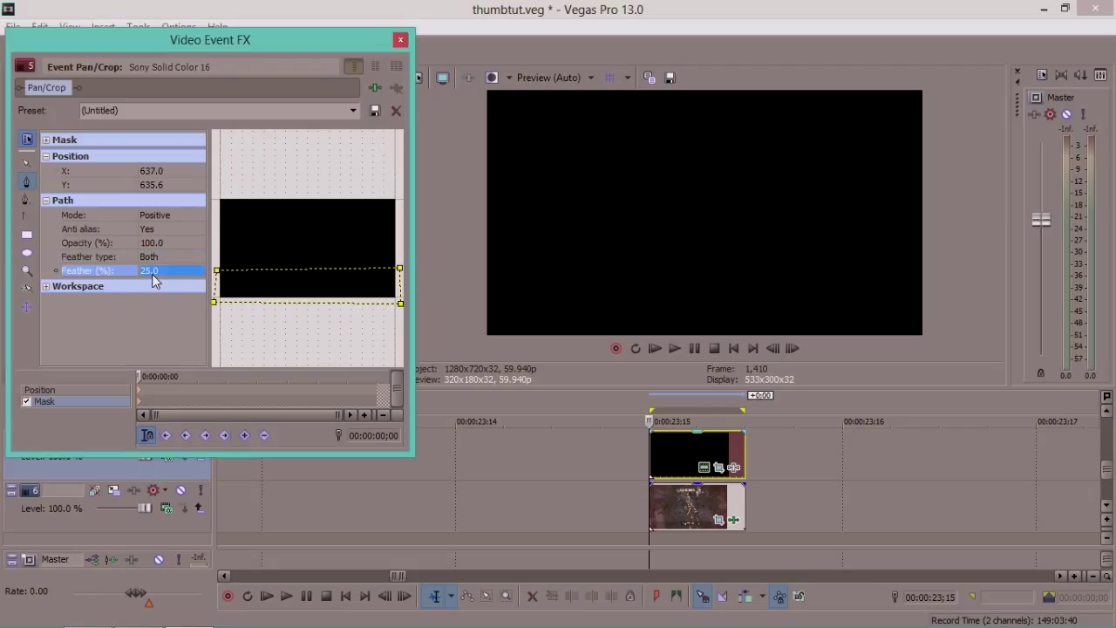
click(401, 40)
Enable the mask on the track 4 black event and draw a closed four-point mask around its top strip, extending past the frame edges.
scroll(1110, 421, up, 1)
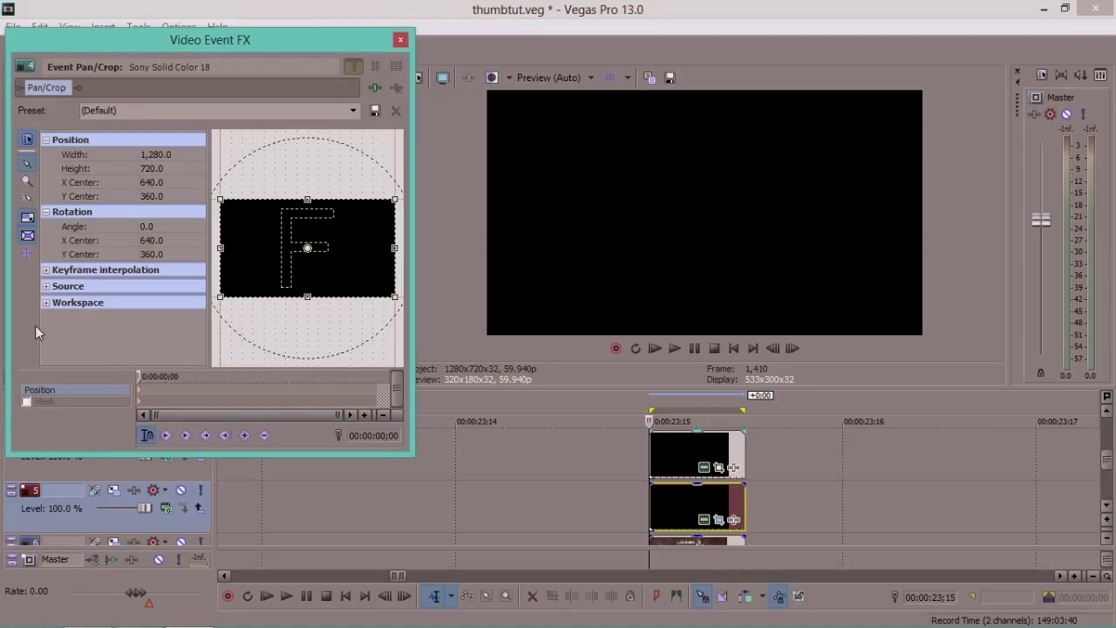
click(25, 401)
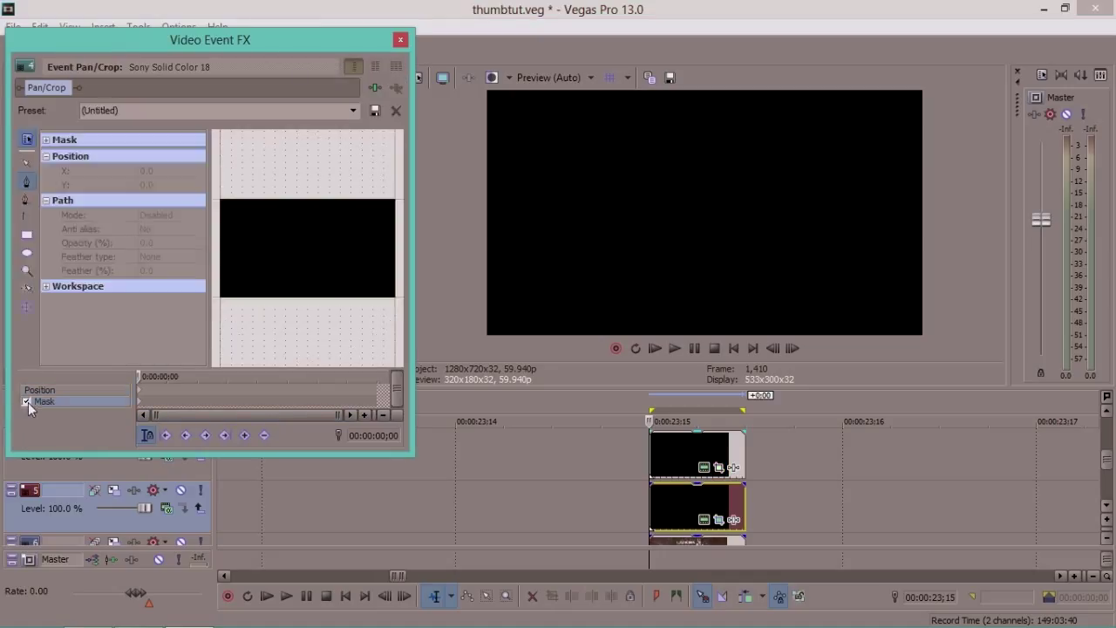
click(215, 224)
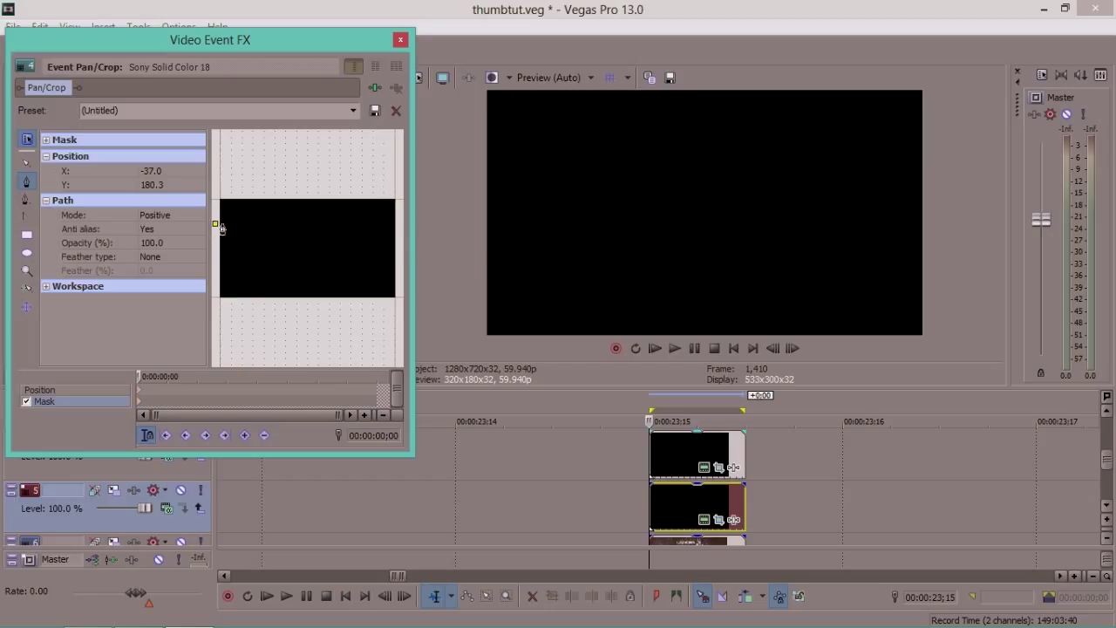
click(401, 224)
click(398, 180)
click(217, 186)
click(214, 223)
Set the top strip mask's feather type to Both with 25% feather and close the effect window.
click(149, 256)
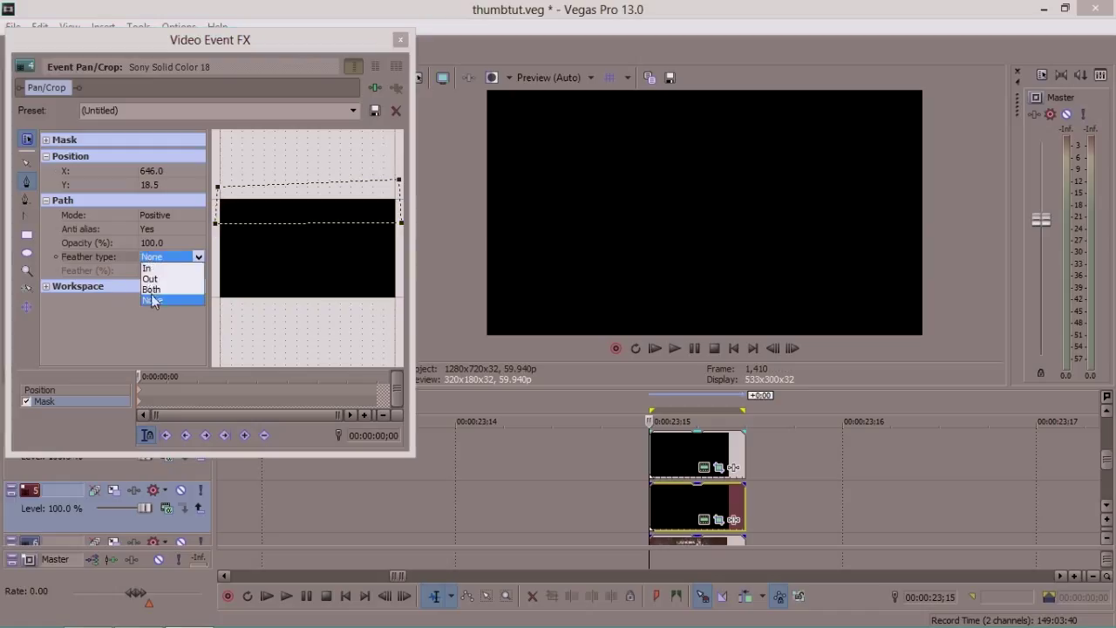
click(151, 289)
click(150, 271)
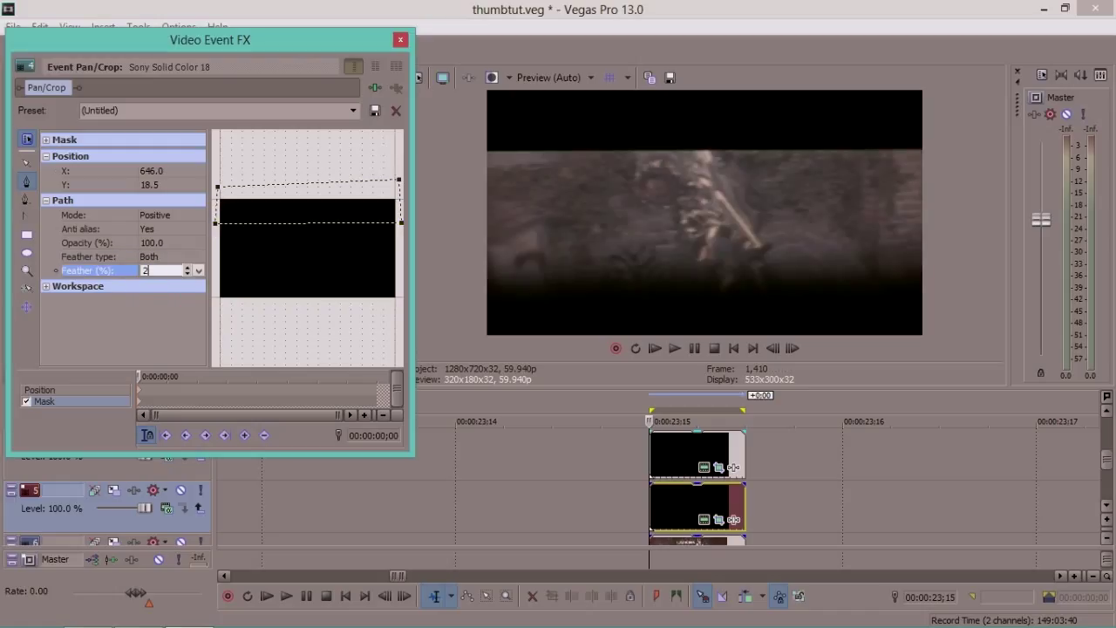
text(25)
key(Return)
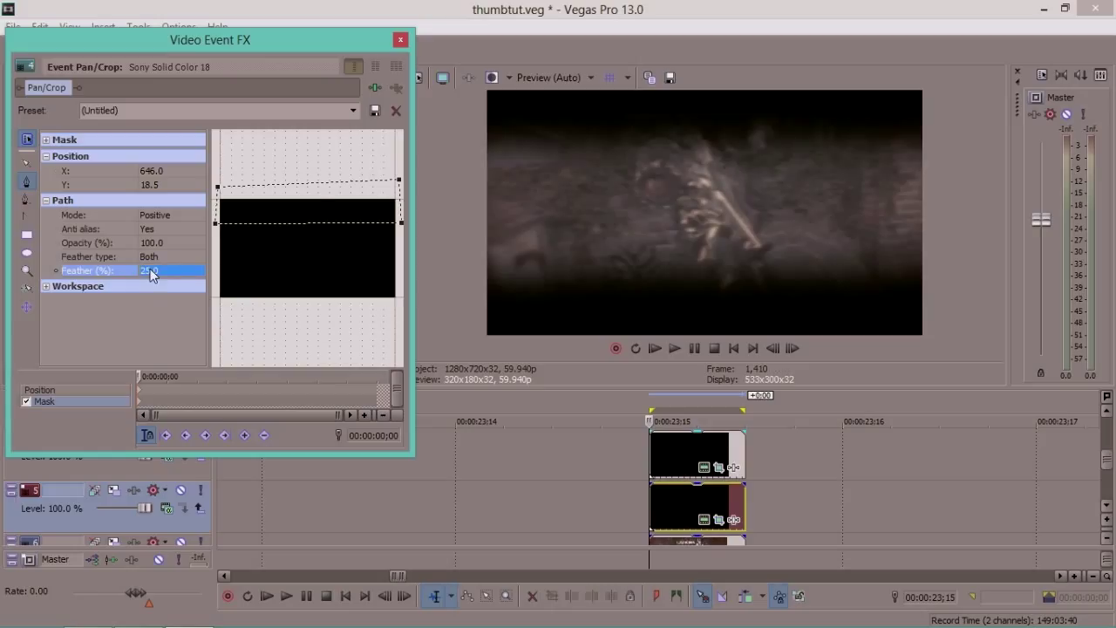
click(400, 41)
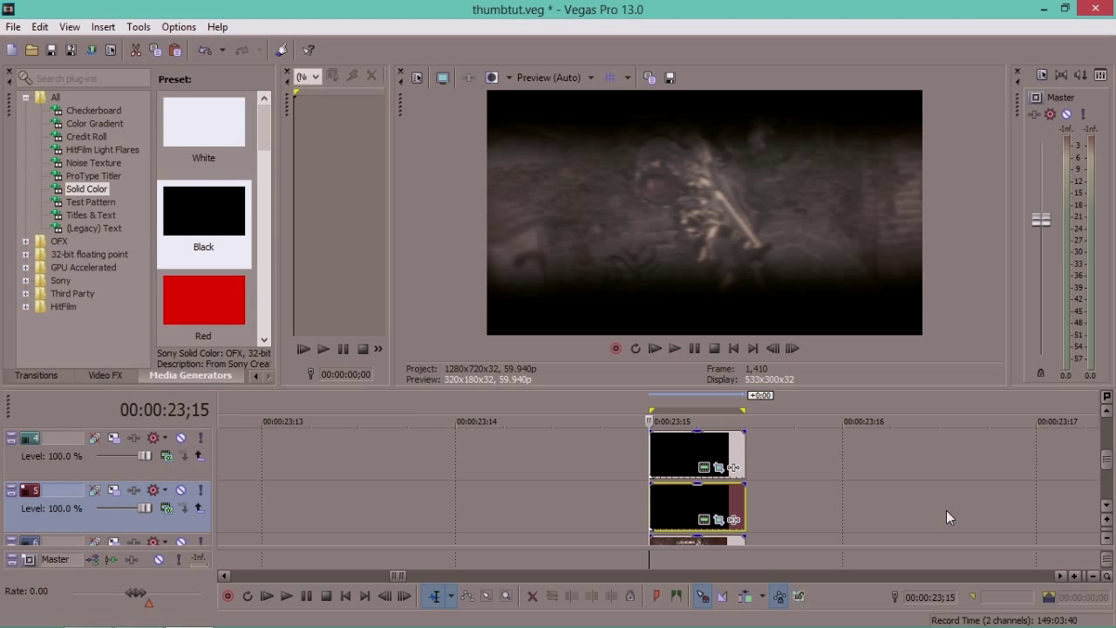
Apply the default preset of the HSL Adjust video effect to the black event on track 4.
click(100, 372)
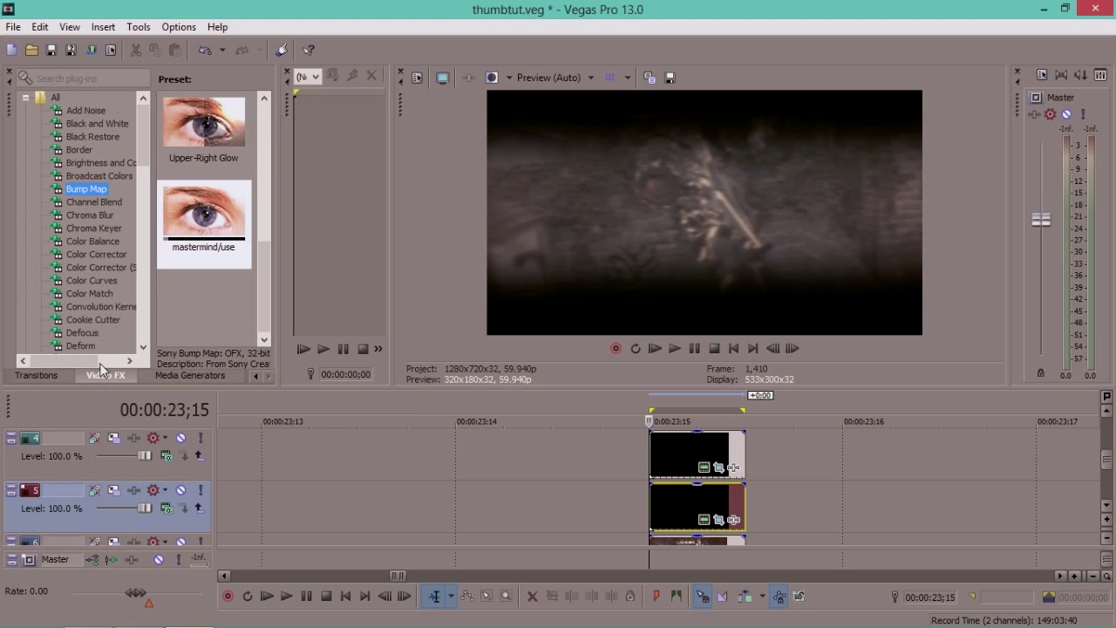
scroll(125, 148, down, 5)
drag(143, 192, 129, 231)
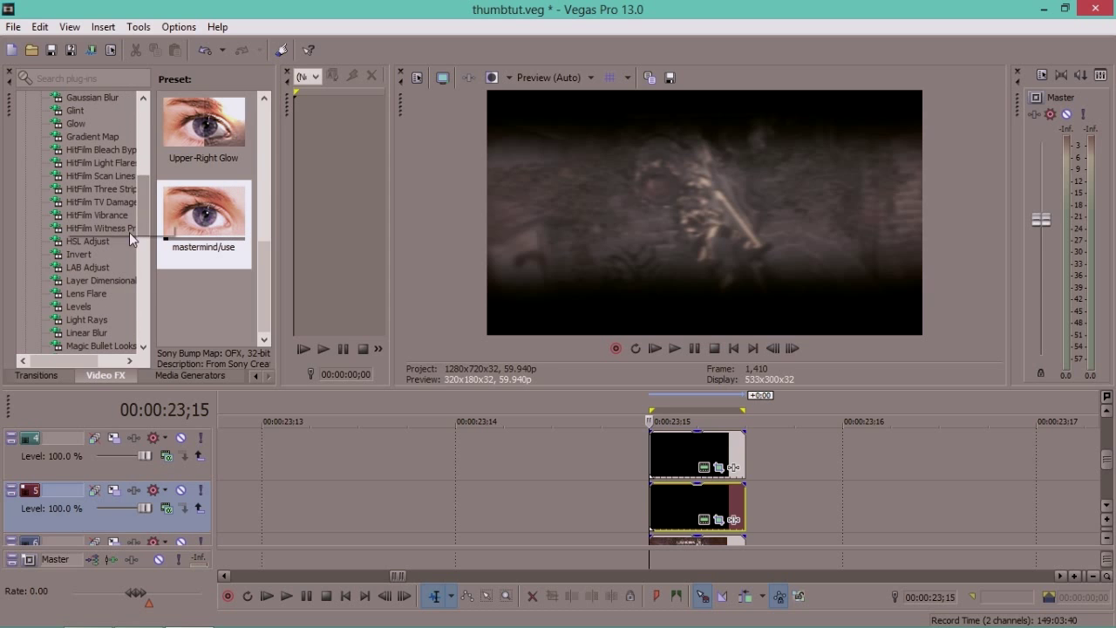
click(83, 241)
click(246, 166)
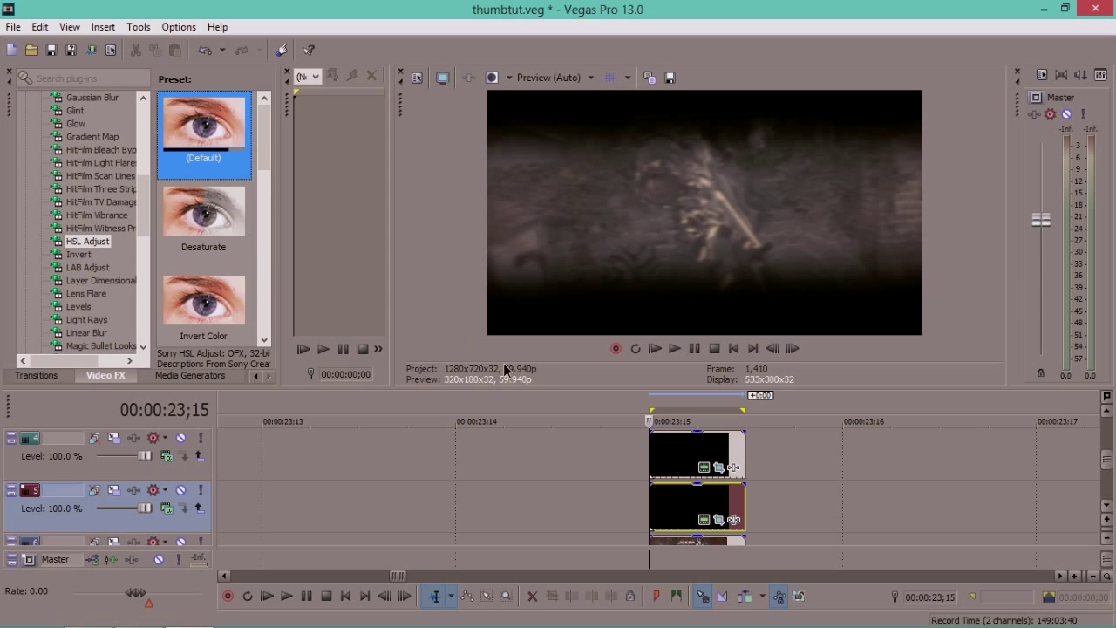
drag(504, 370, 760, 511)
drag(670, 444, 671, 447)
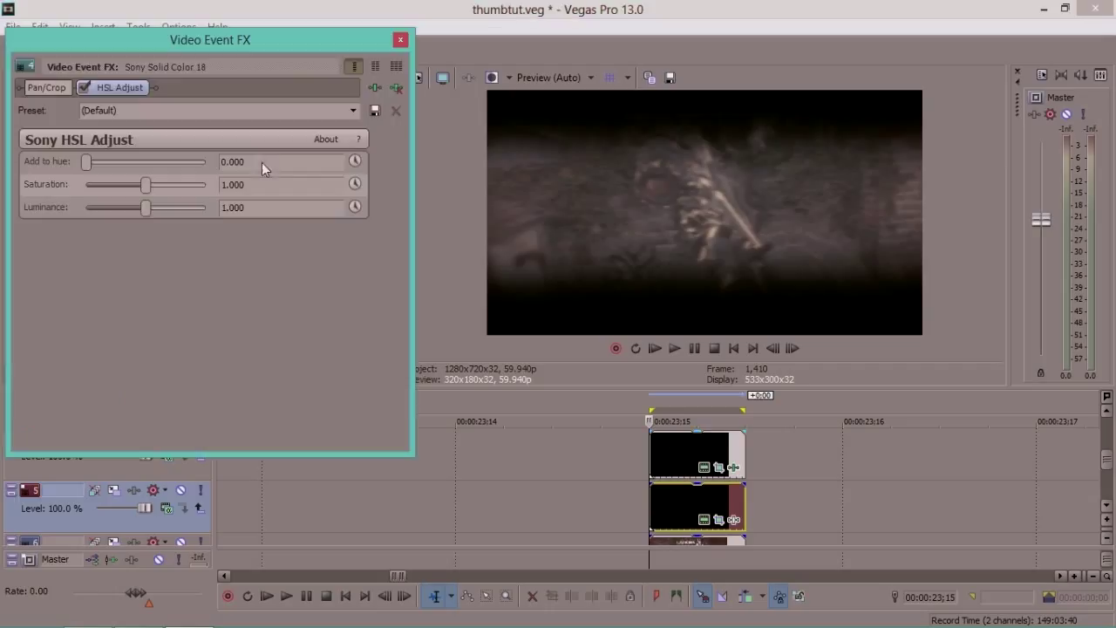
Set Add to hue to 0.800 for the track 4 event's HSL Adjust effect and close its window.
key(BackSpace)
key(BackSpace)
key(BackSpace)
text(8)
key(Return)
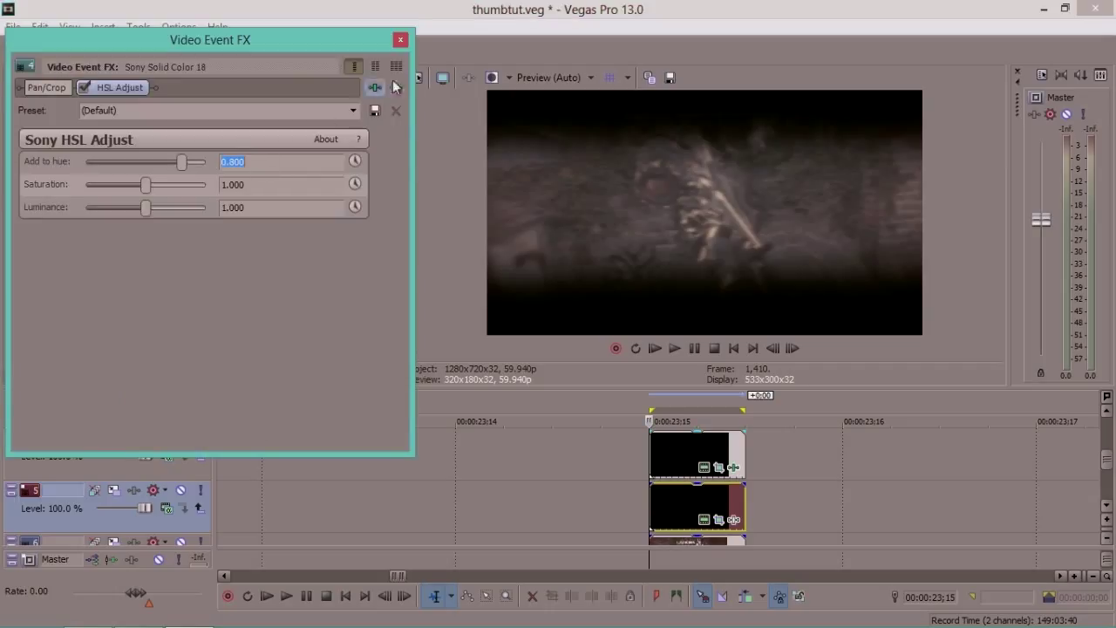
click(400, 40)
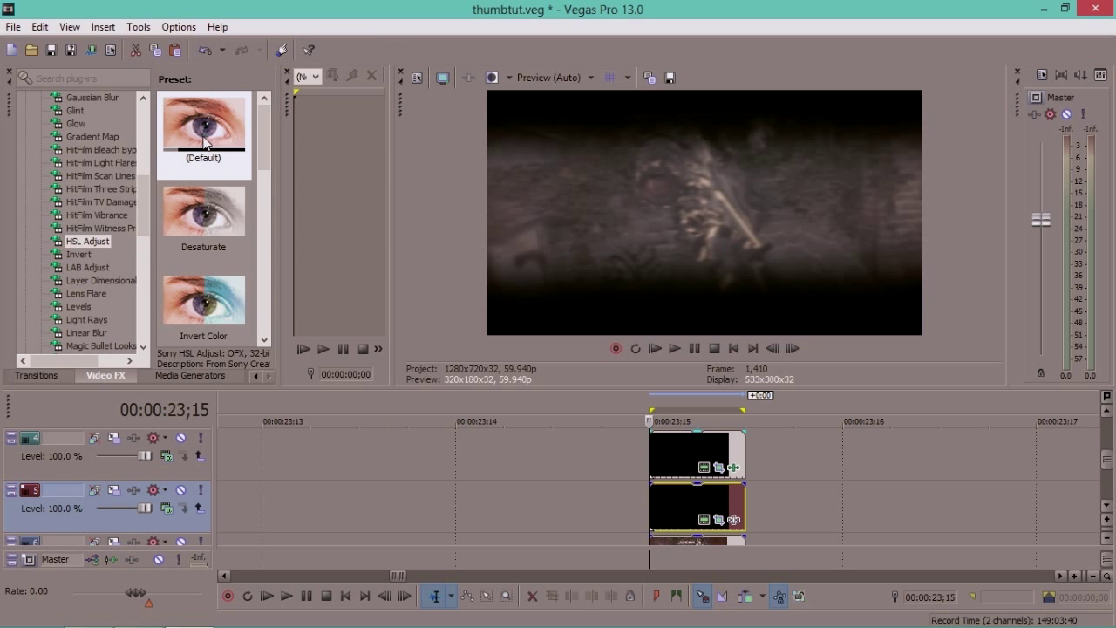
Apply the default HSL Adjust effect to the black event on track 5 with Add to hue at 0.800.
drag(675, 515, 677, 512)
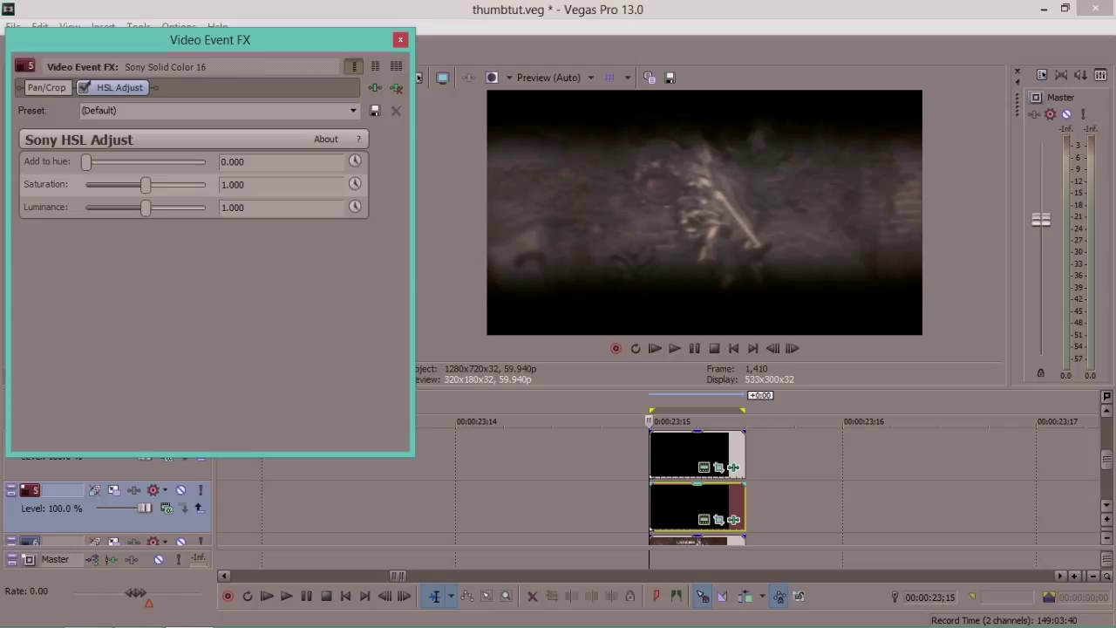
key(BackSpace)
key(BackSpace)
key(BackSpace)
text(8)
key(Return)
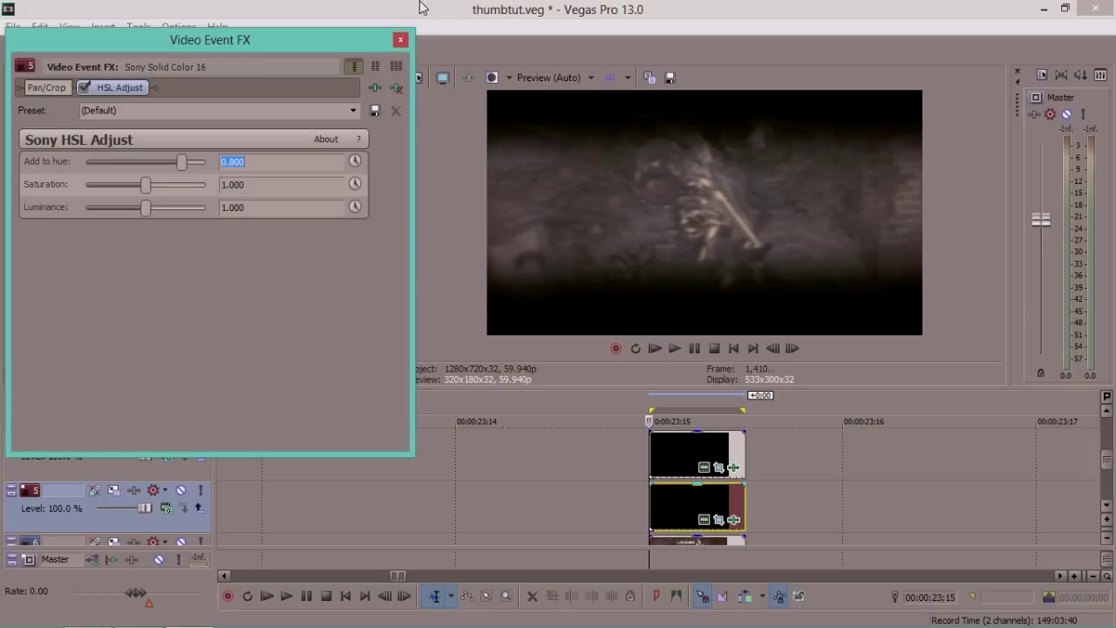
click(399, 40)
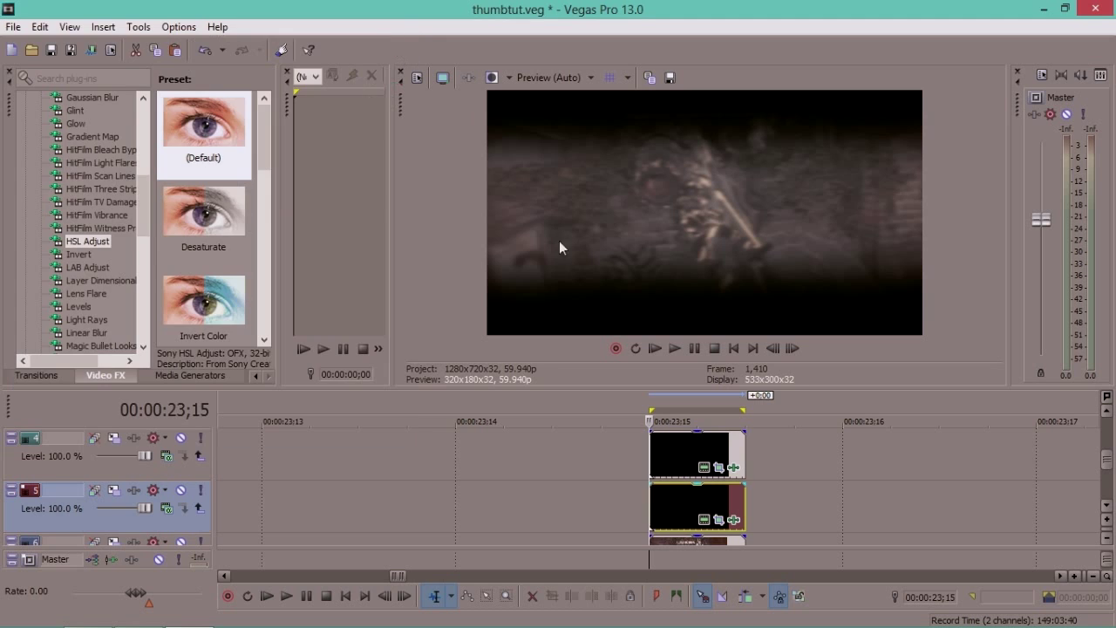
Change the generated solid color of the track 5 event to magenta (1.0, 0.25, 0.79, 1.0) and close the generator window.
click(704, 520)
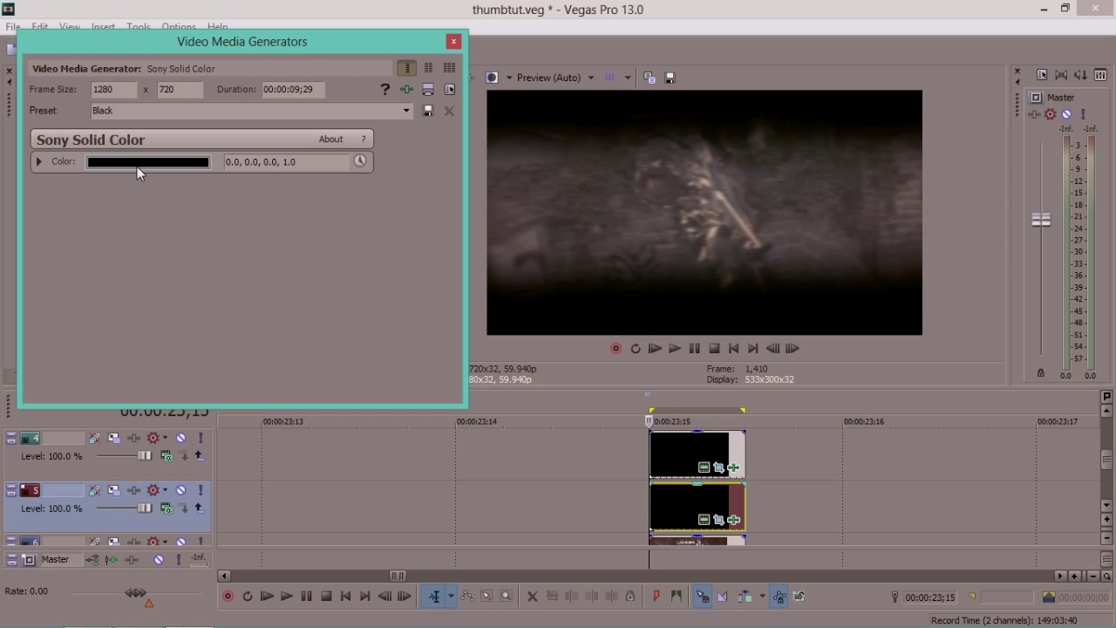
click(137, 166)
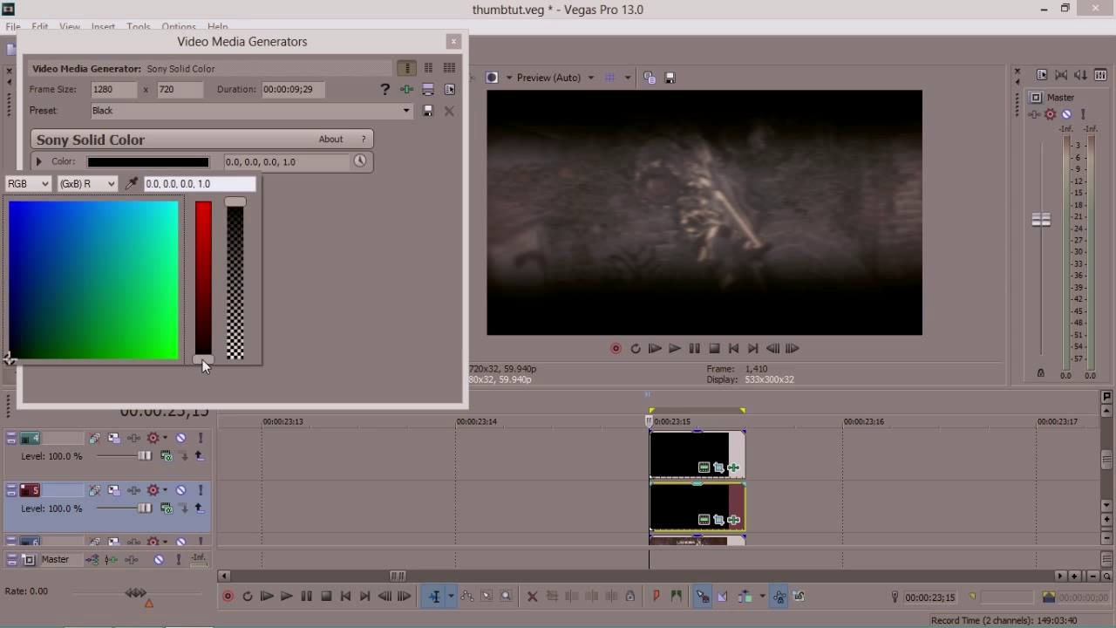
drag(202, 359, 203, 202)
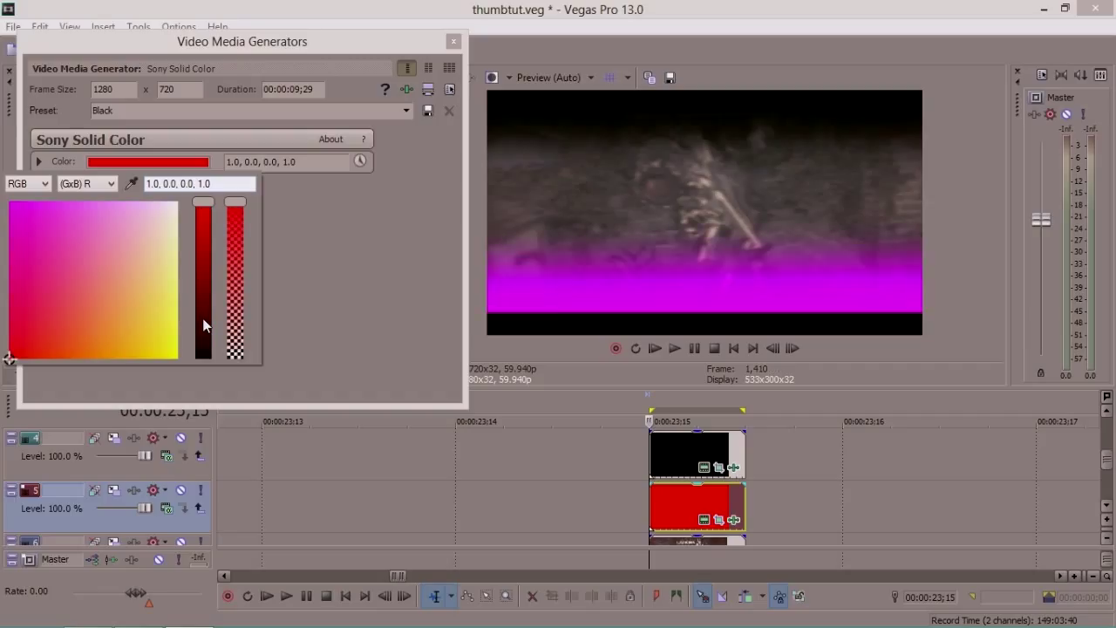
click(50, 331)
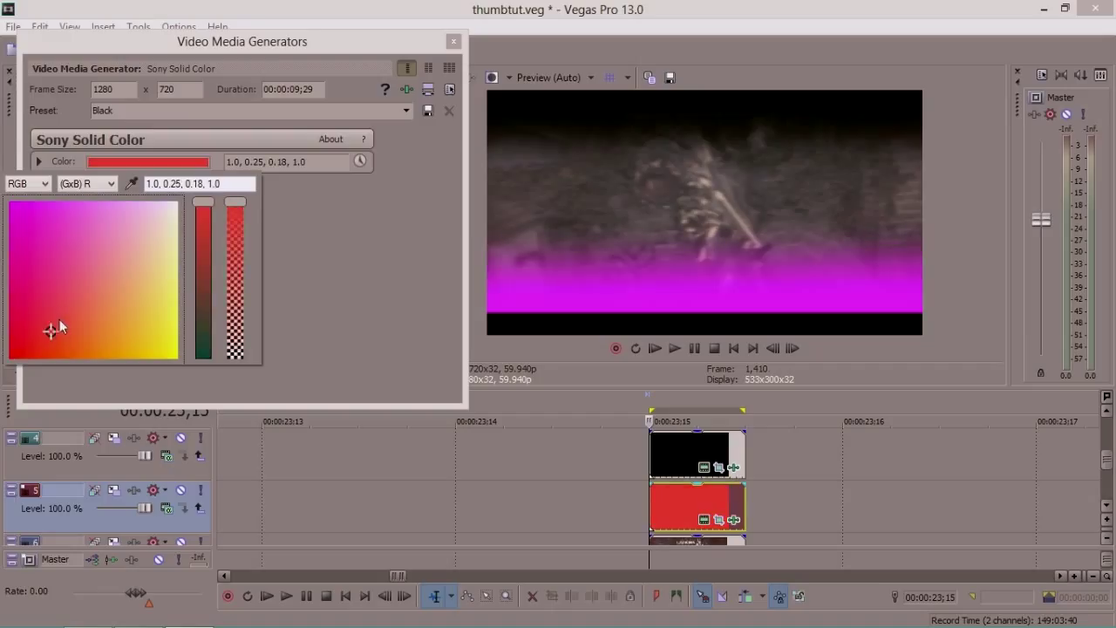
click(57, 295)
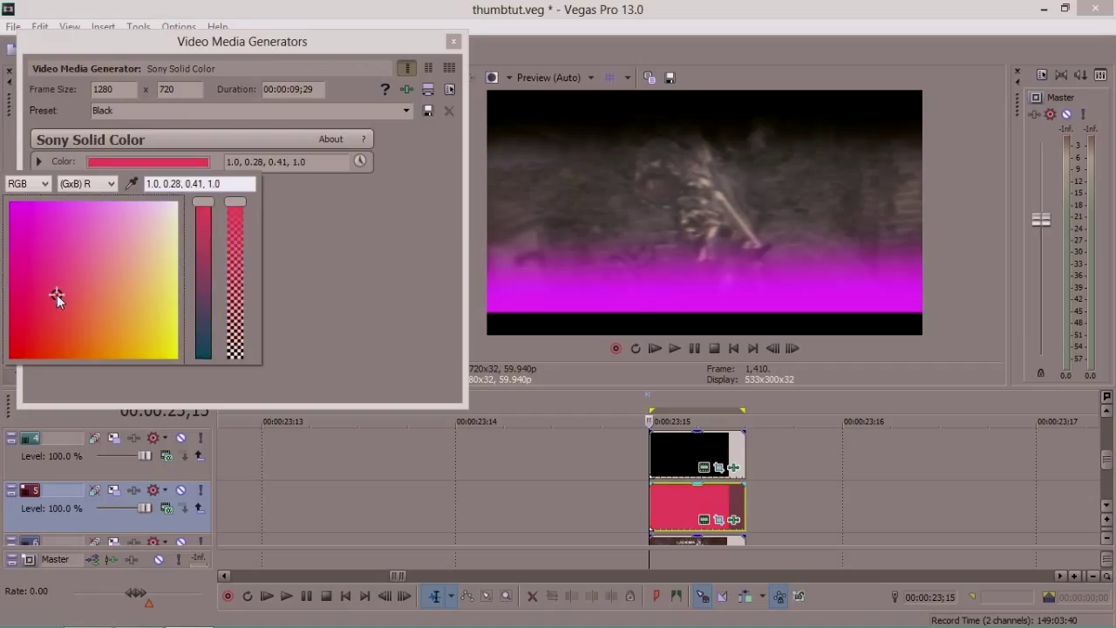
click(51, 234)
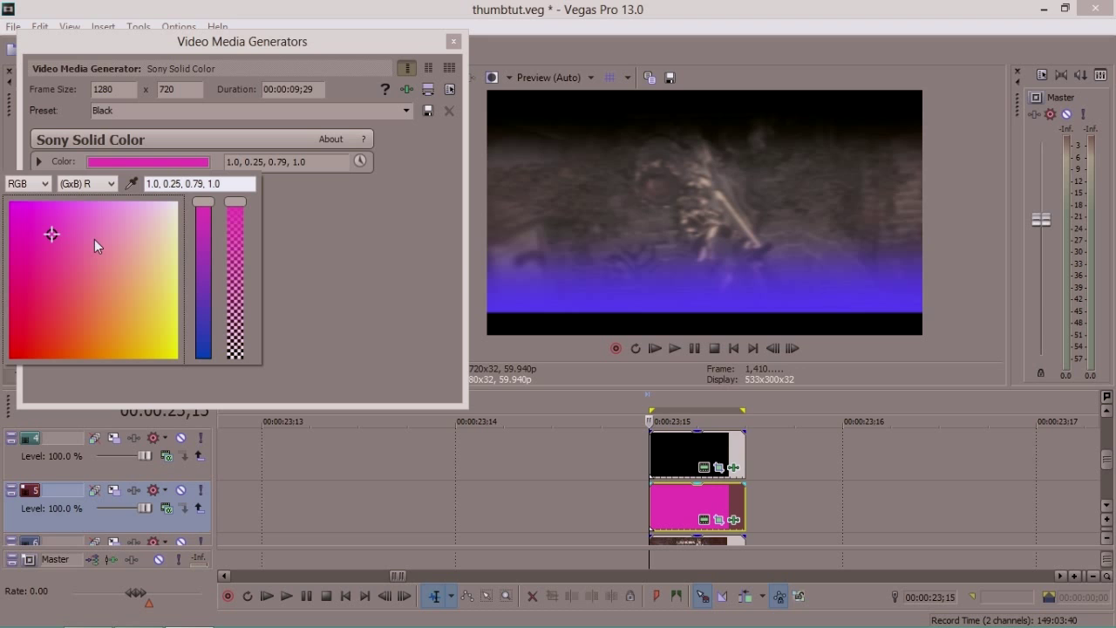
click(455, 43)
click(454, 42)
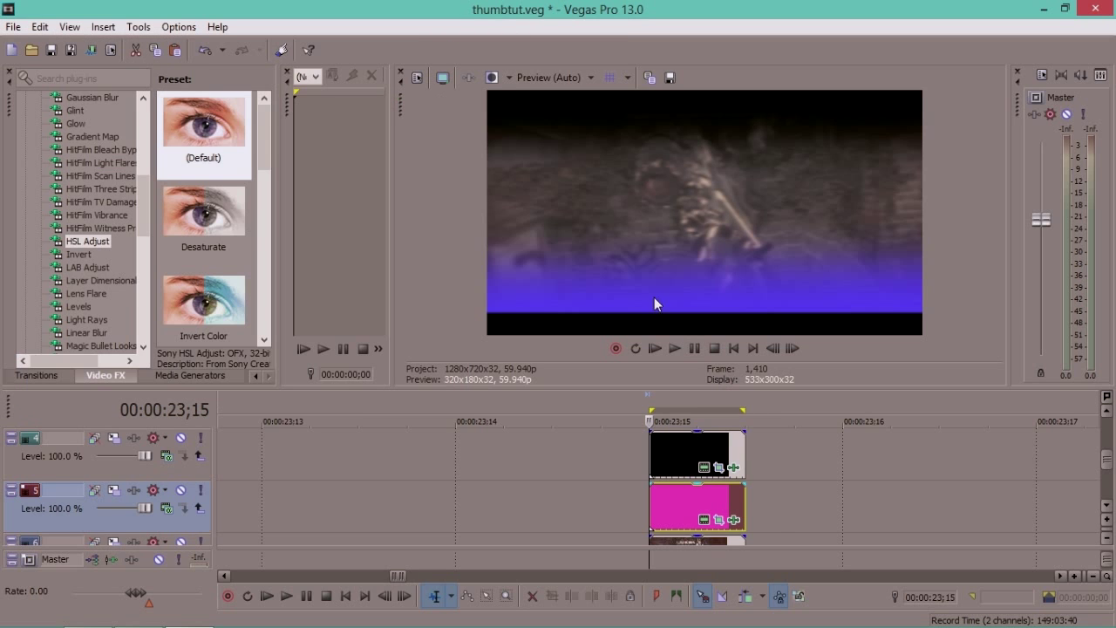
Recolor the generated solid color of the track 4 event to pink, with its red component raised to 1.0.
click(704, 467)
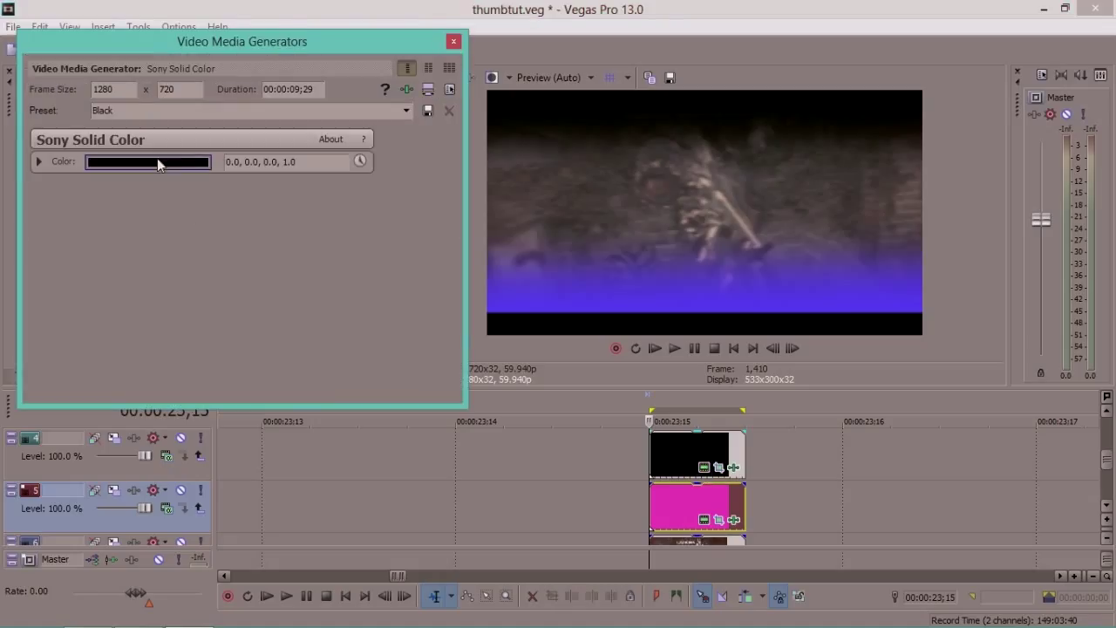
click(158, 160)
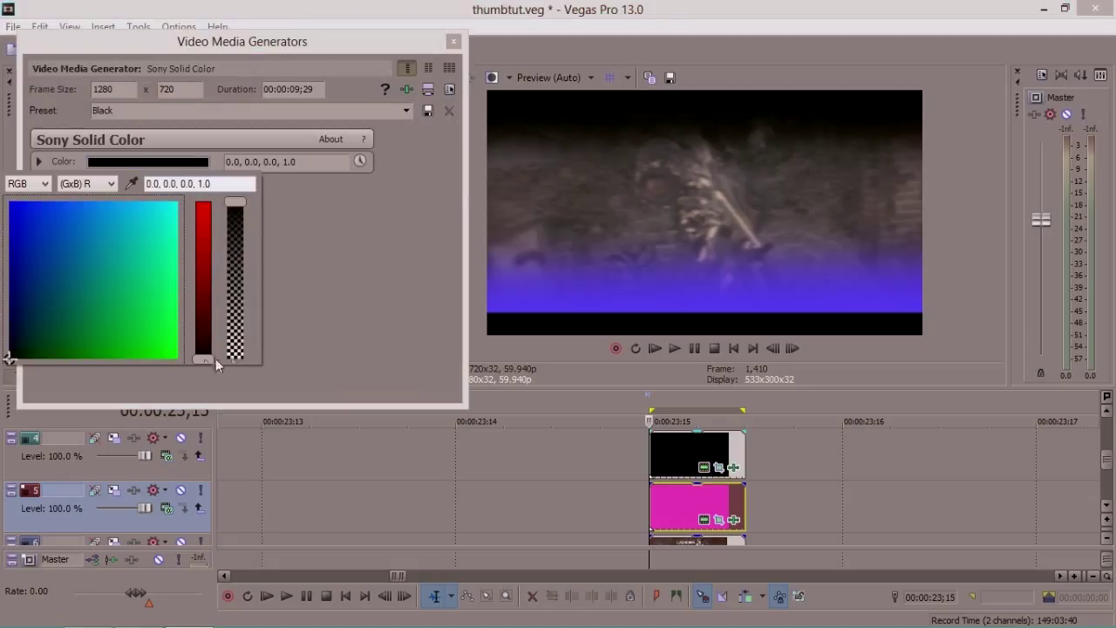
drag(199, 353, 204, 203)
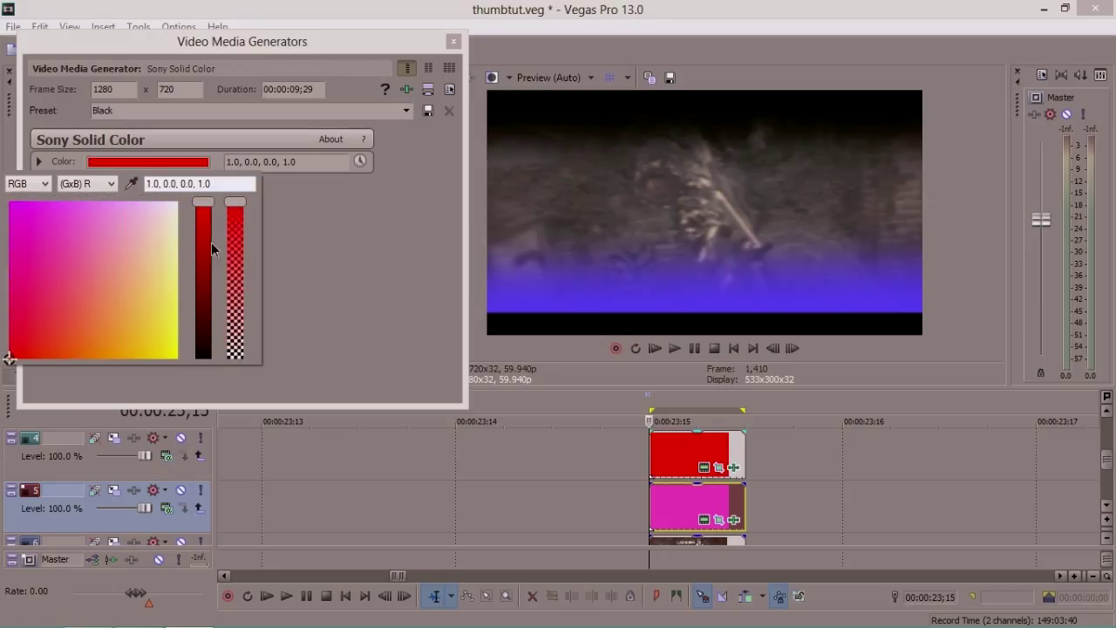
click(71, 251)
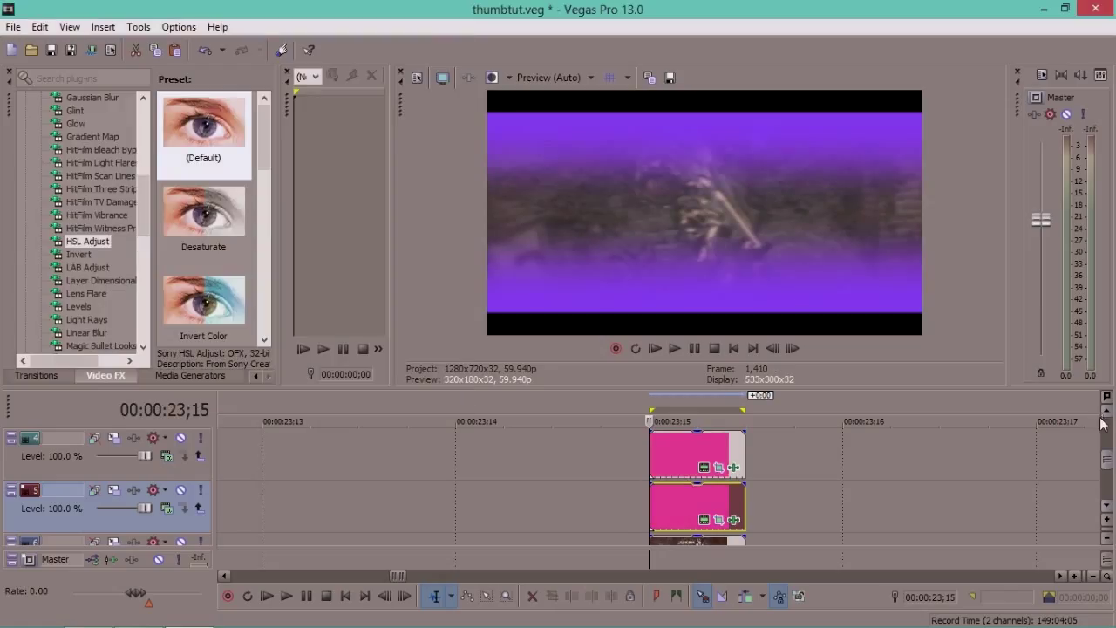
Add a Black solid color event to the empty track 3, starting at 00:00:23;15, and close its generator window.
click(1107, 413)
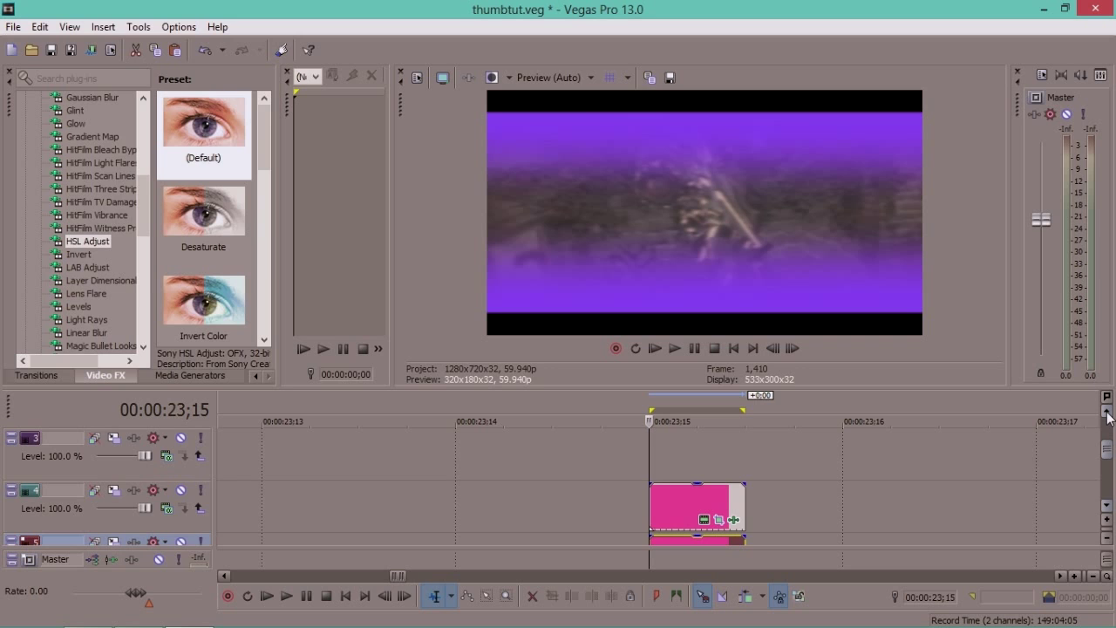
click(196, 375)
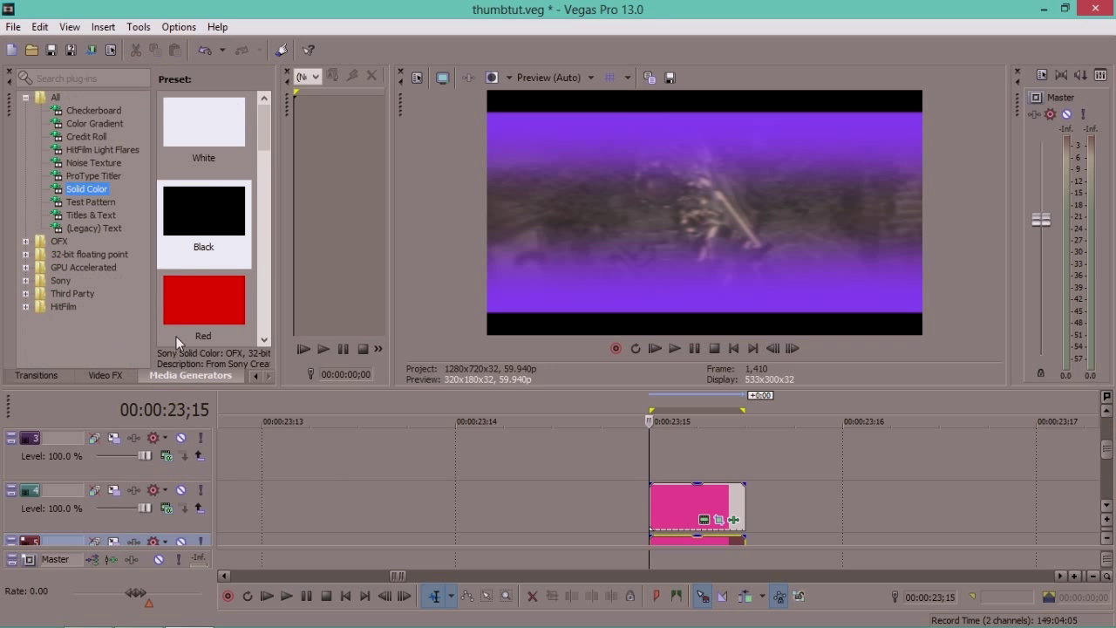
click(187, 211)
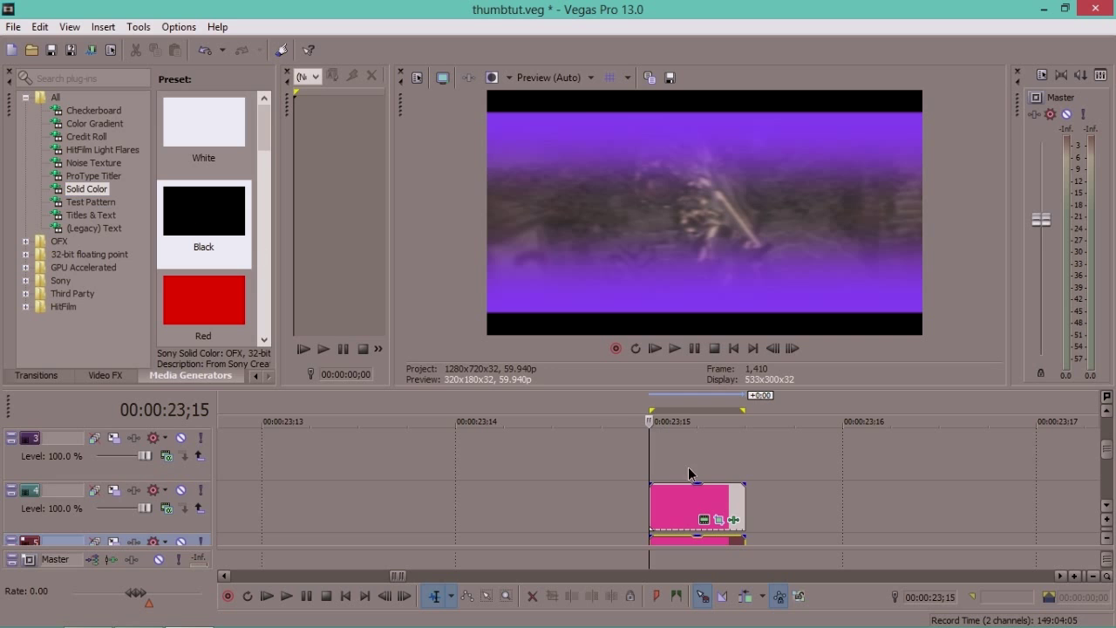
drag(654, 462, 661, 452)
click(452, 42)
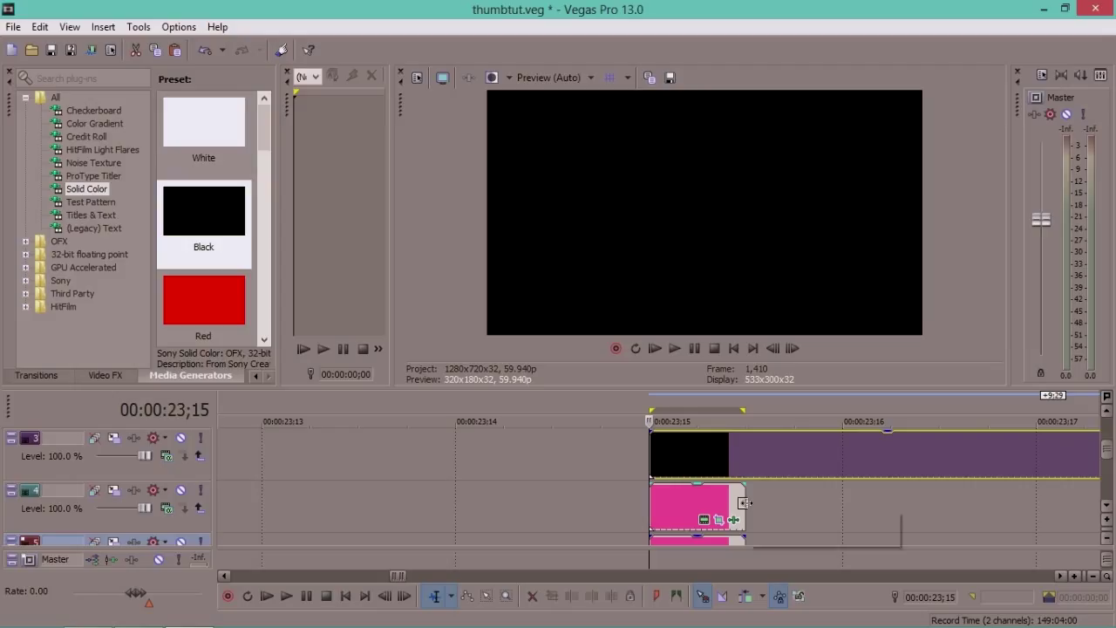
Split the new black event on track 3 where the pink event below ends and delete the remainder.
key(Right)
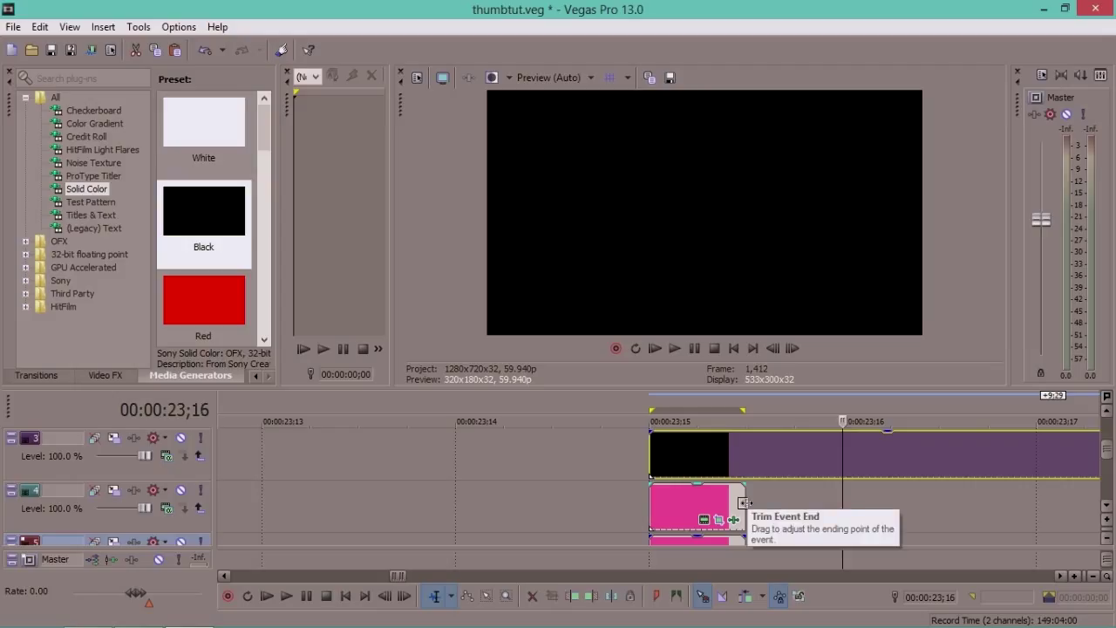
key(Left)
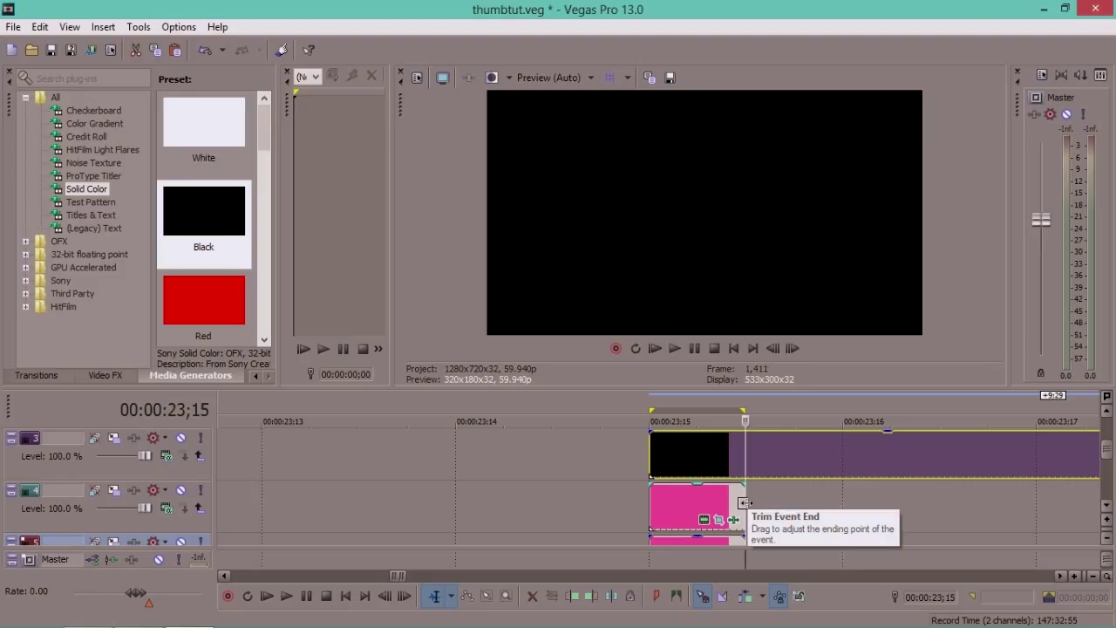
key(s)
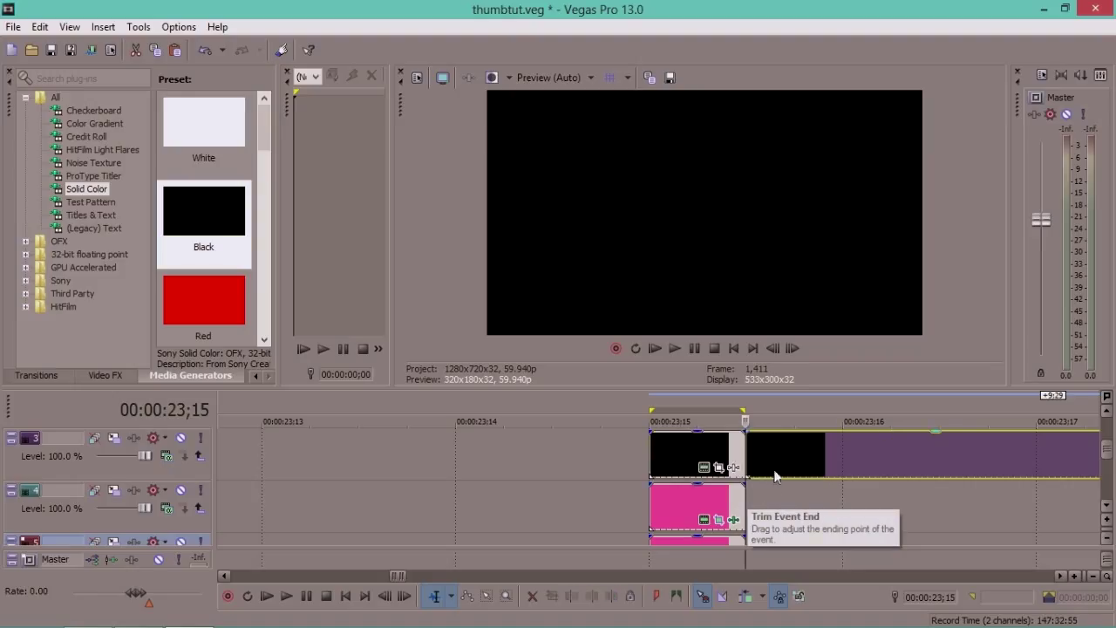
key(Delete)
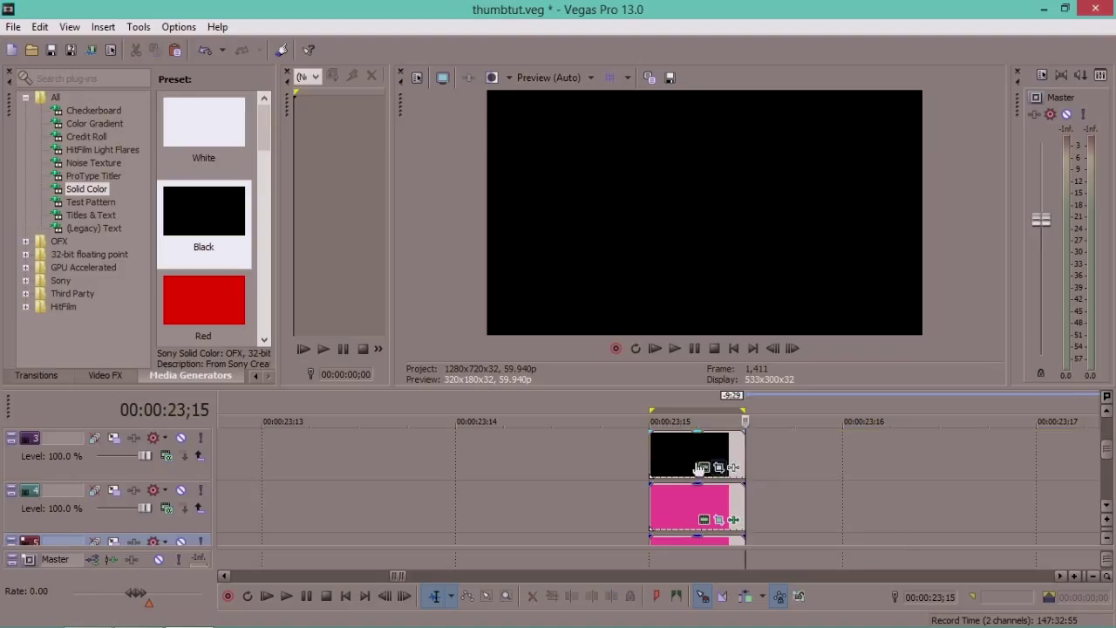
Add a Soft Shadow (Legacy) Text event to the empty track 2 at 00:00:23;15 and close its generator window.
click(651, 453)
click(652, 453)
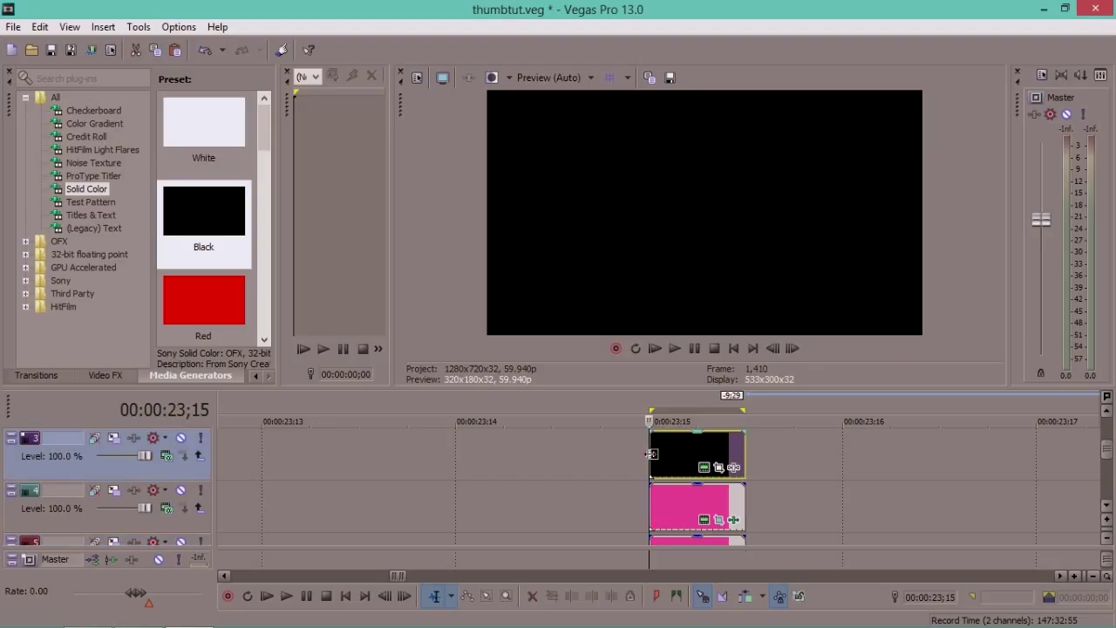
click(1106, 411)
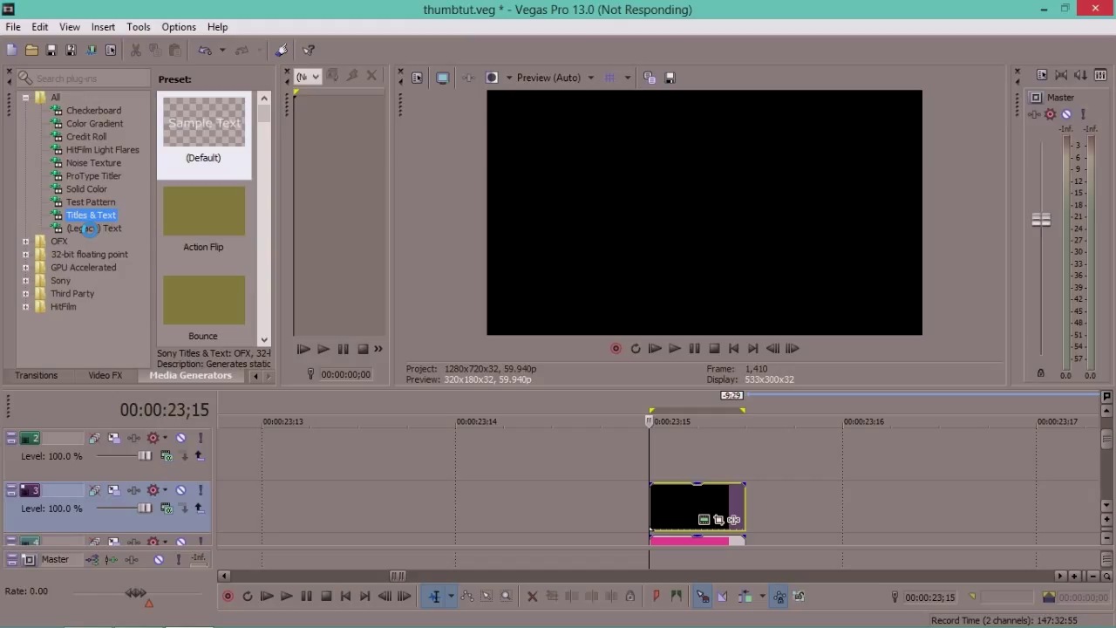
click(91, 228)
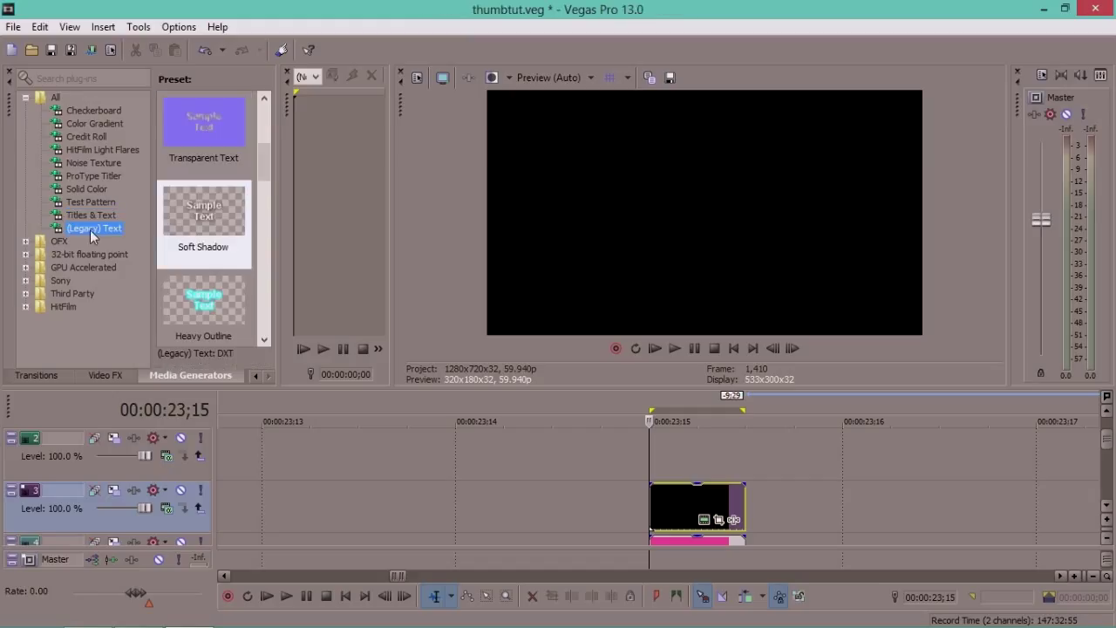
drag(187, 237, 664, 455)
click(452, 41)
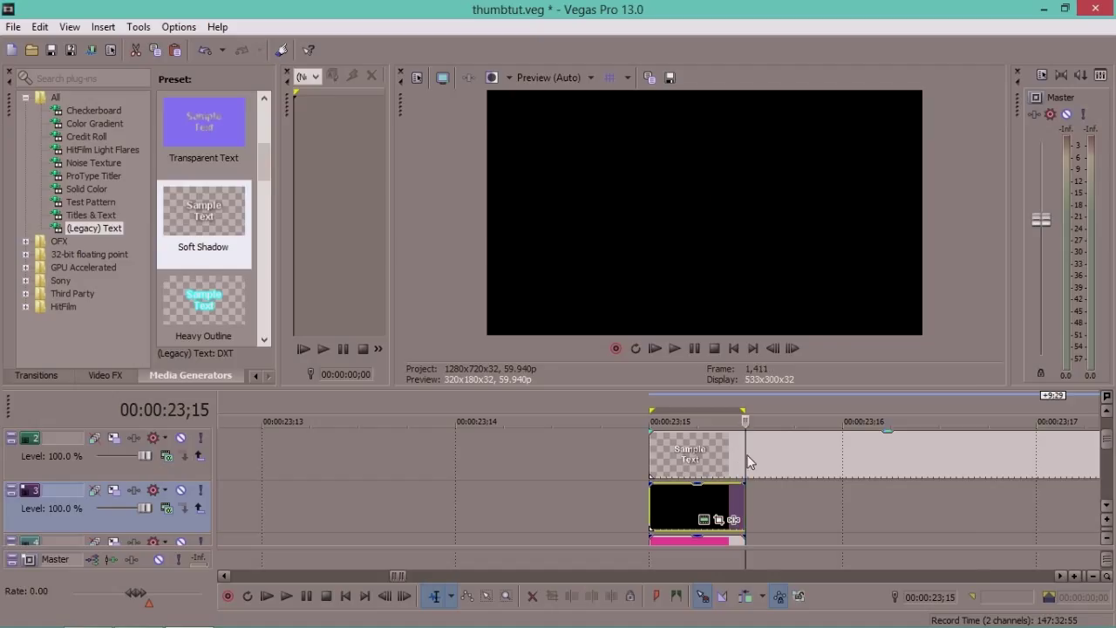
Split the new text event on track 2 where the black event below ends and delete the remainder.
right_click(747, 454)
click(763, 388)
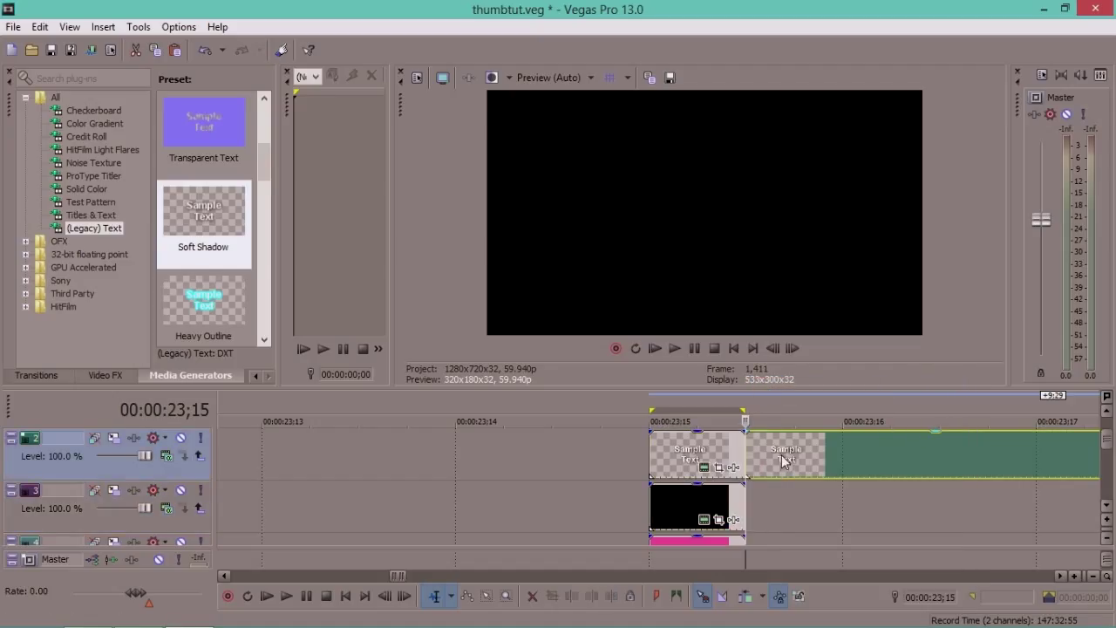
key(Delete)
click(648, 461)
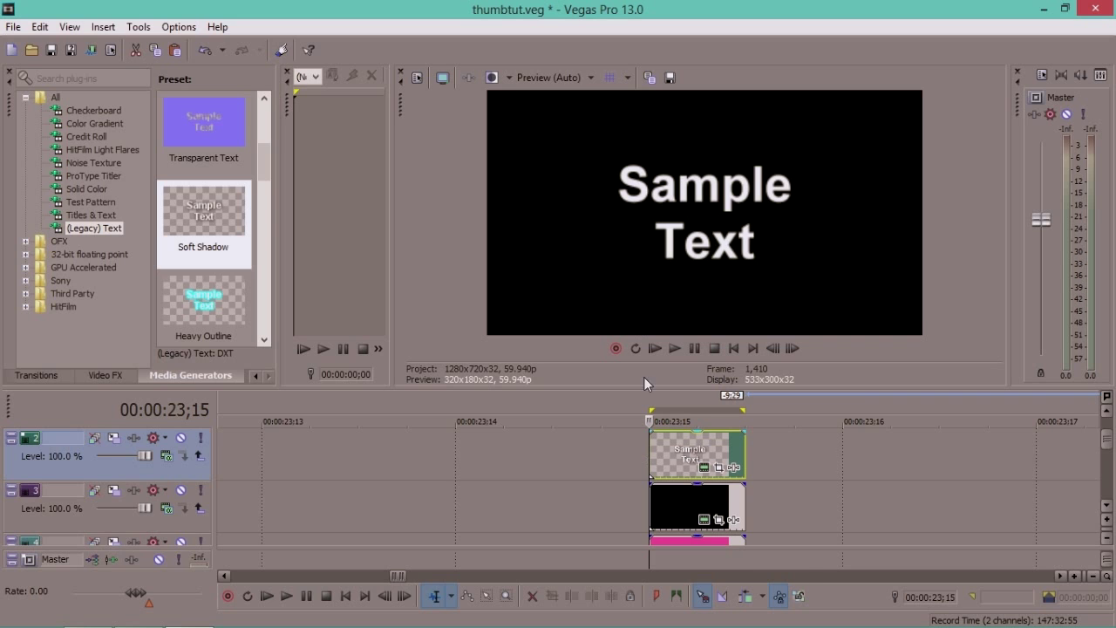
Set all the sample text of the track 2 event in the TYPOGRAPH PRO font after trying True Lies.
click(702, 471)
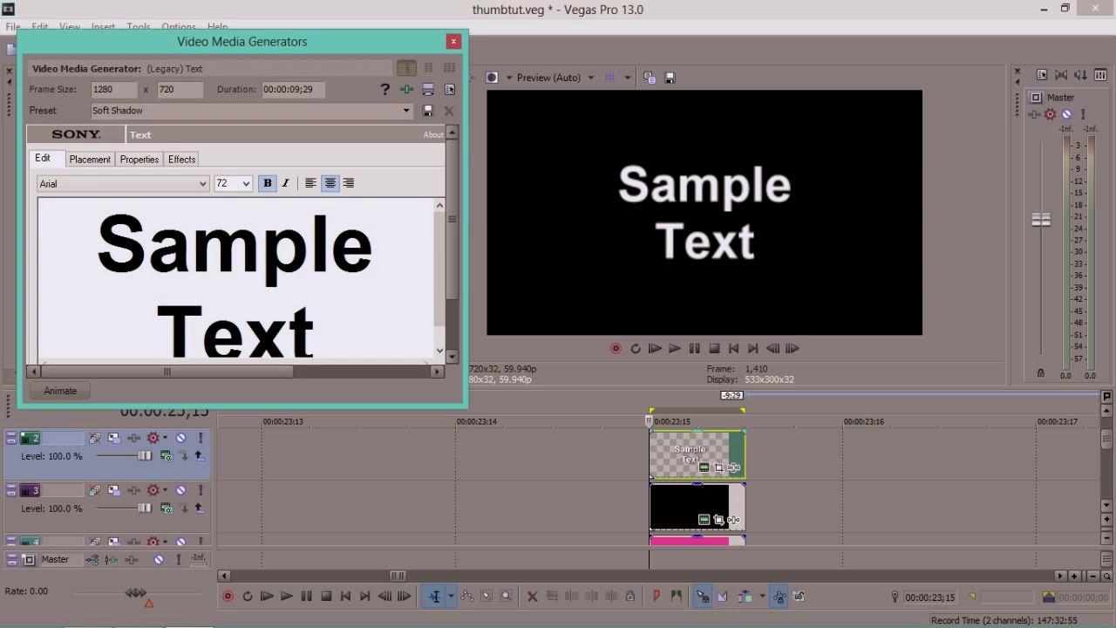
key(ctrl+a)
click(166, 183)
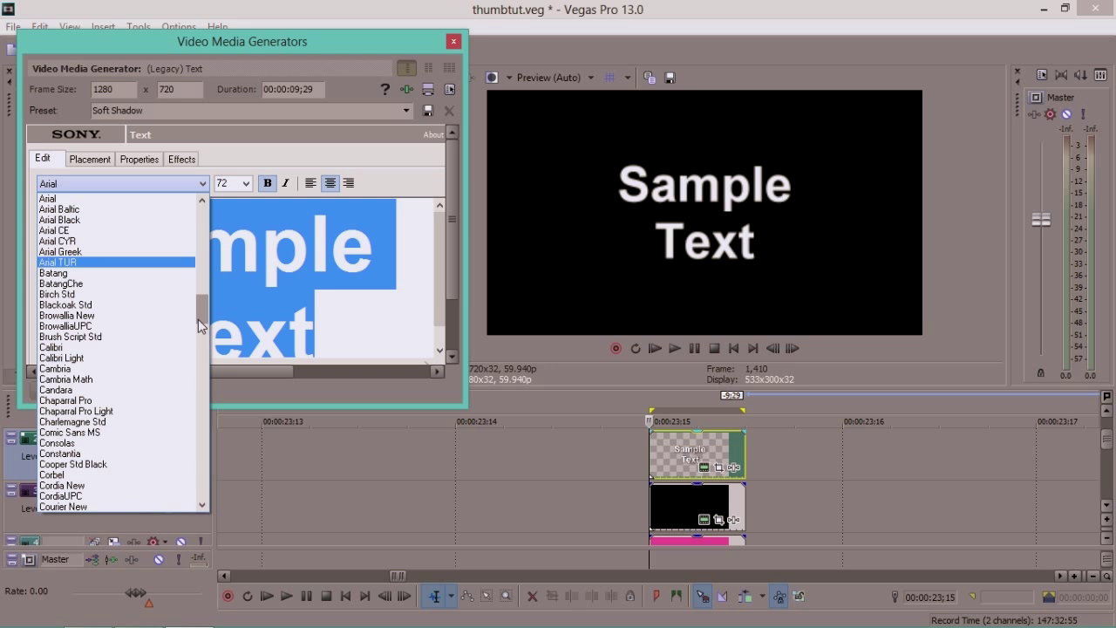
drag(198, 320, 200, 491)
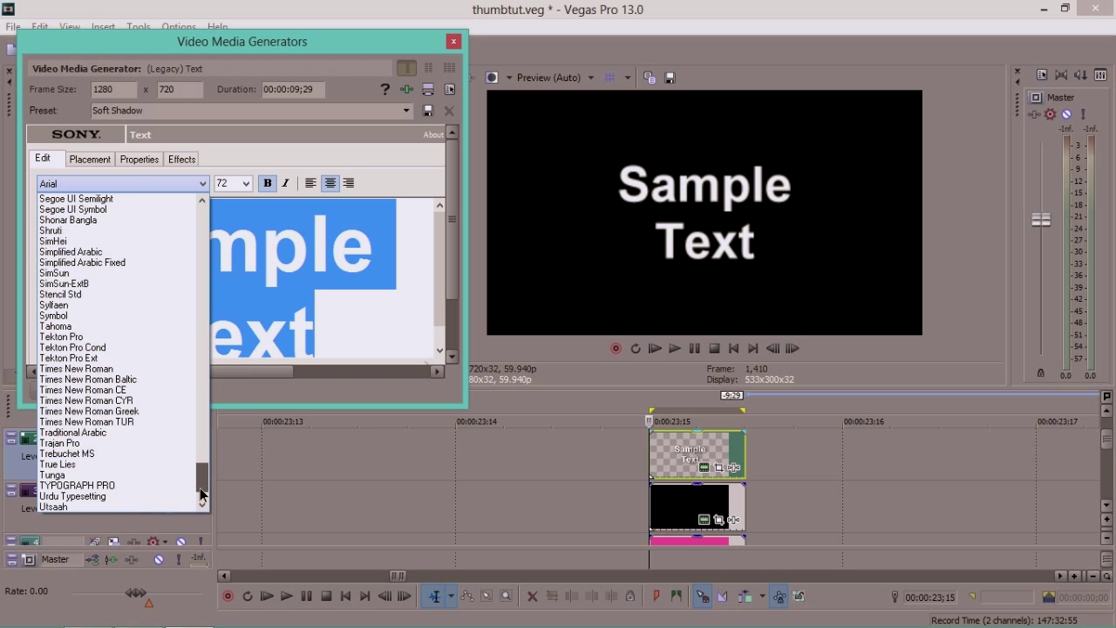
click(83, 464)
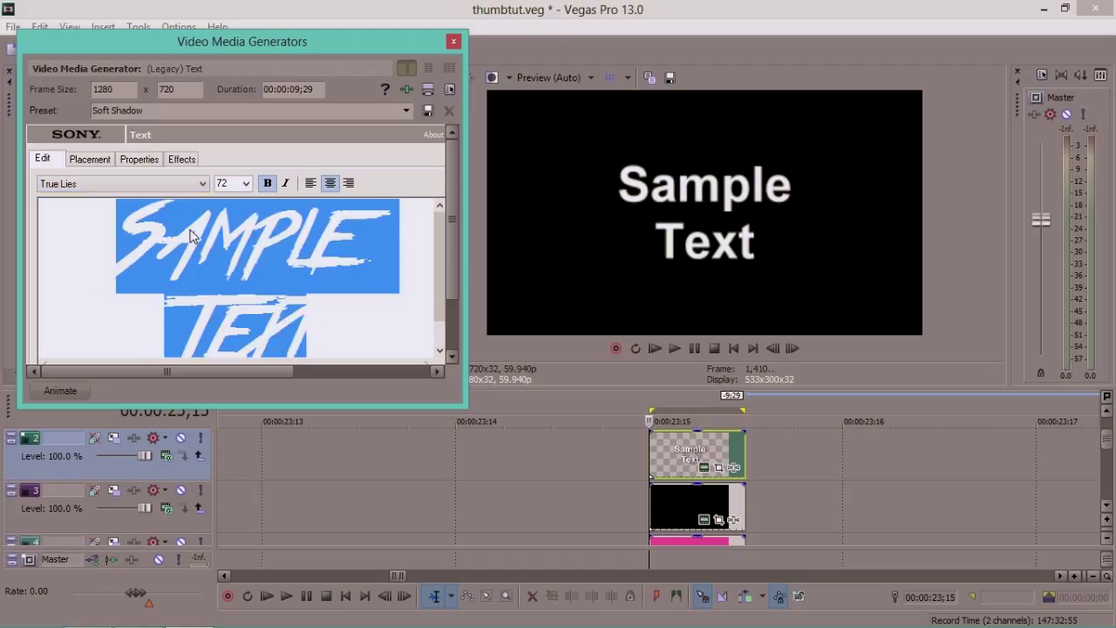
click(178, 183)
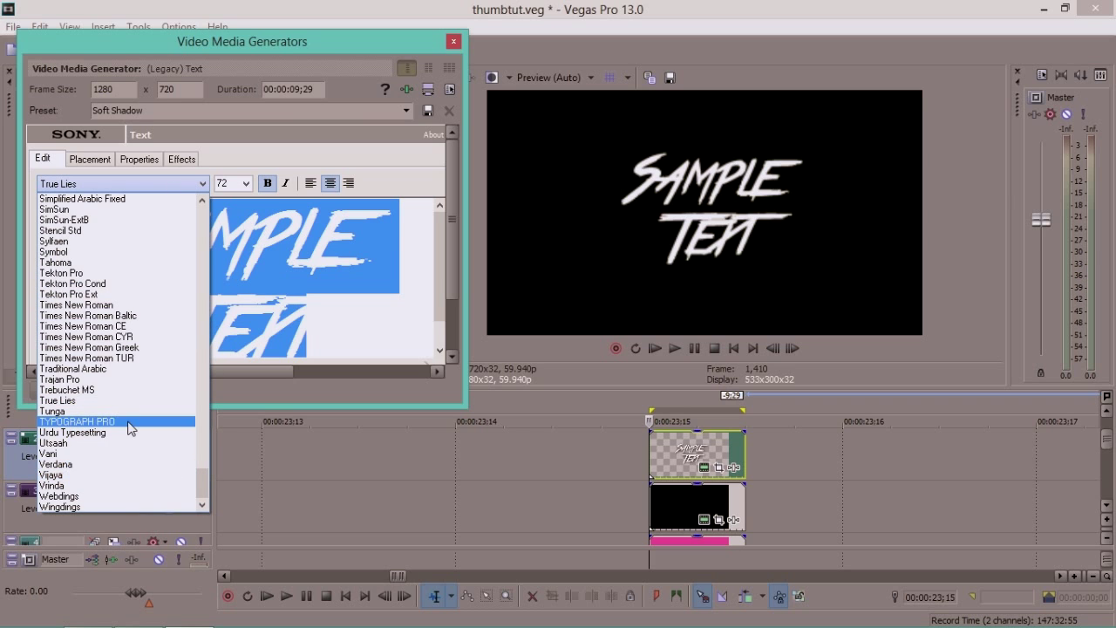
click(122, 423)
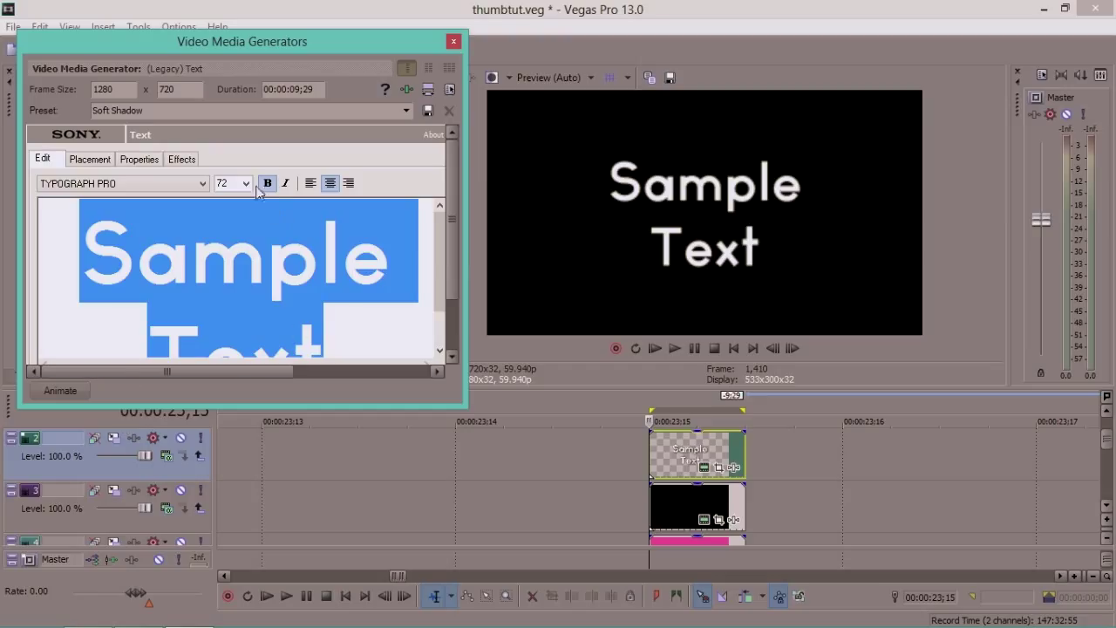
Reduce the sample text's font size to 67, then to 62, and close the generator window.
double_click(223, 184)
key(BackSpace)
text(67)
key(Return)
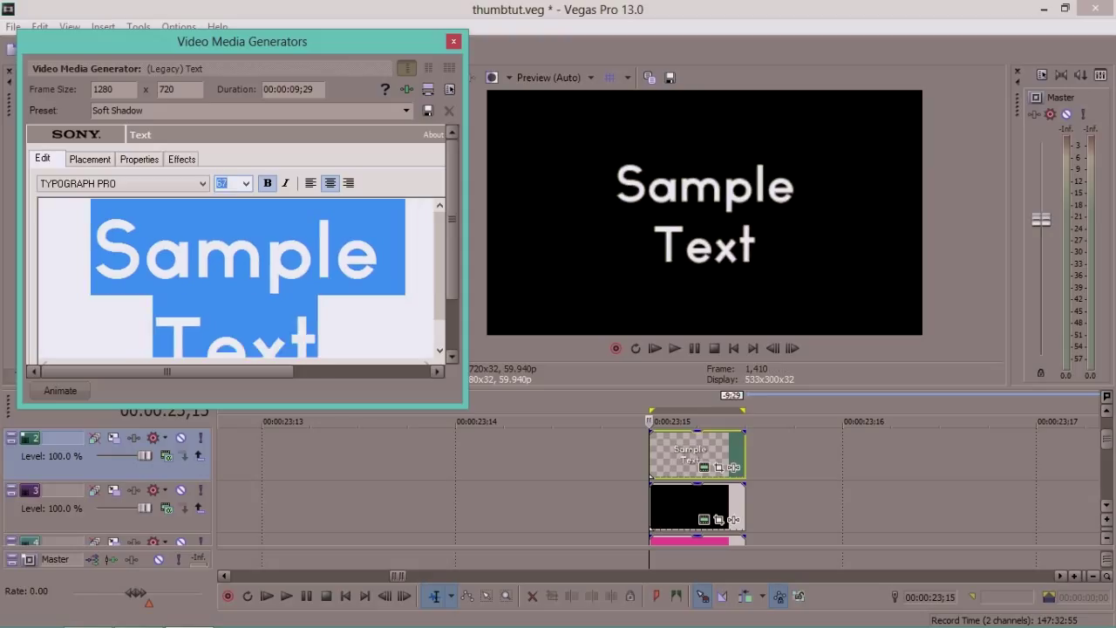
key(BackSpace)
text(62)
key(Return)
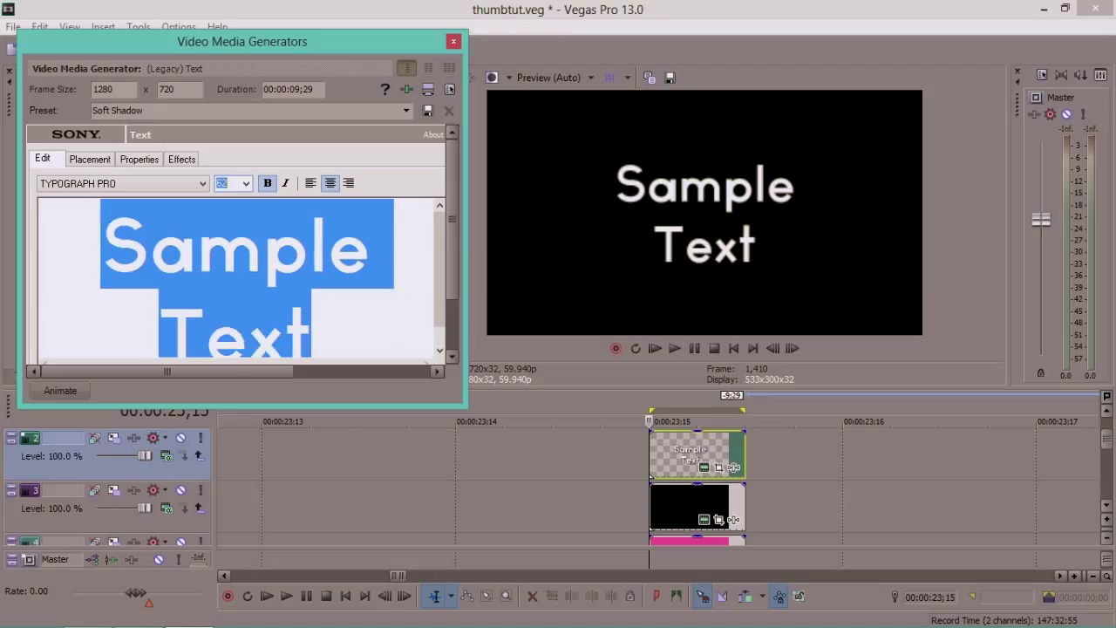
click(449, 47)
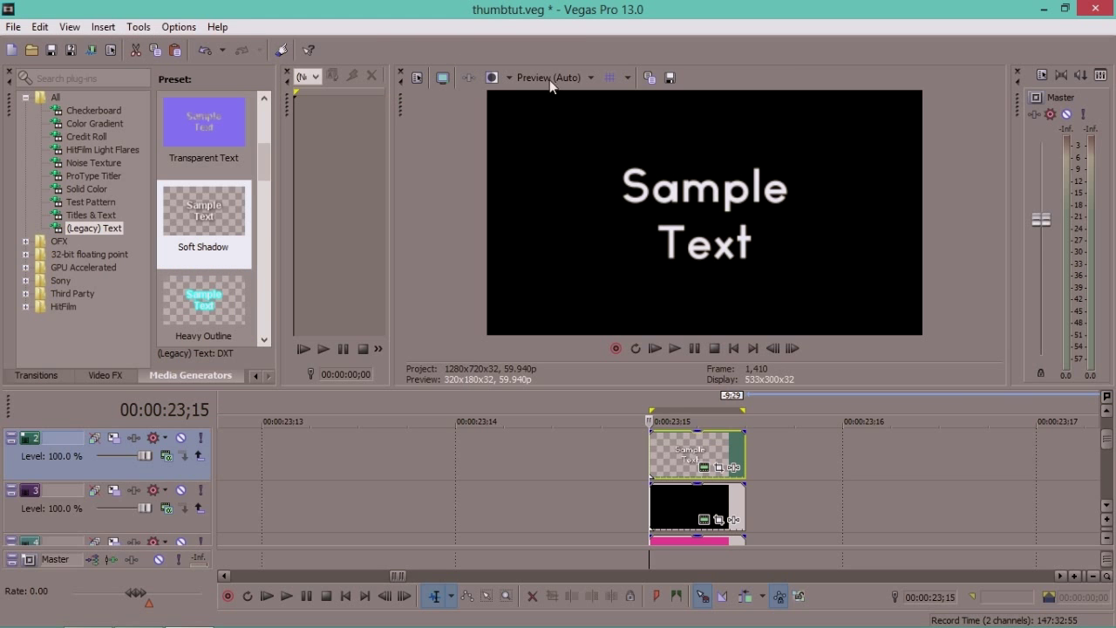
Reduce the pan/crop height of the black event on track 3 to about 325, forming a horizontal band behind the text.
click(1105, 412)
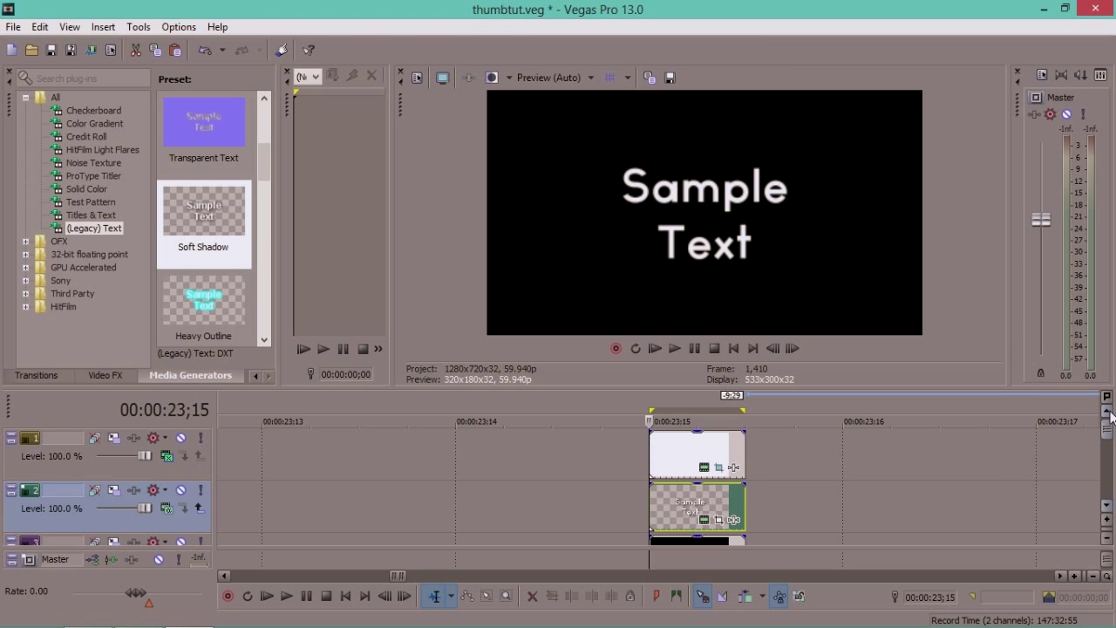
click(1106, 504)
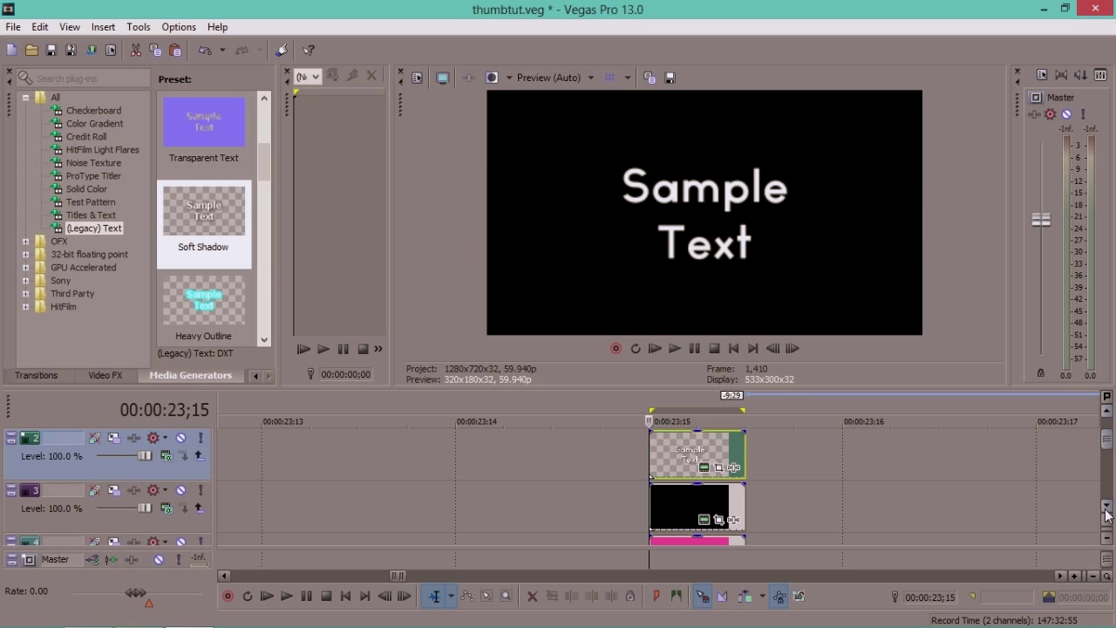
click(1106, 504)
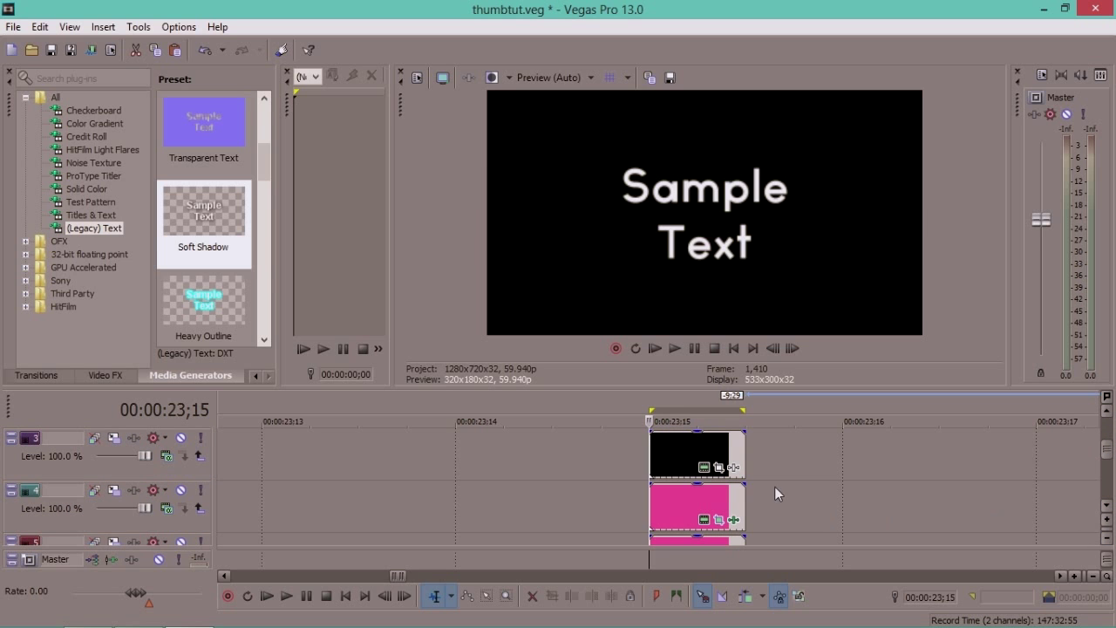
click(718, 468)
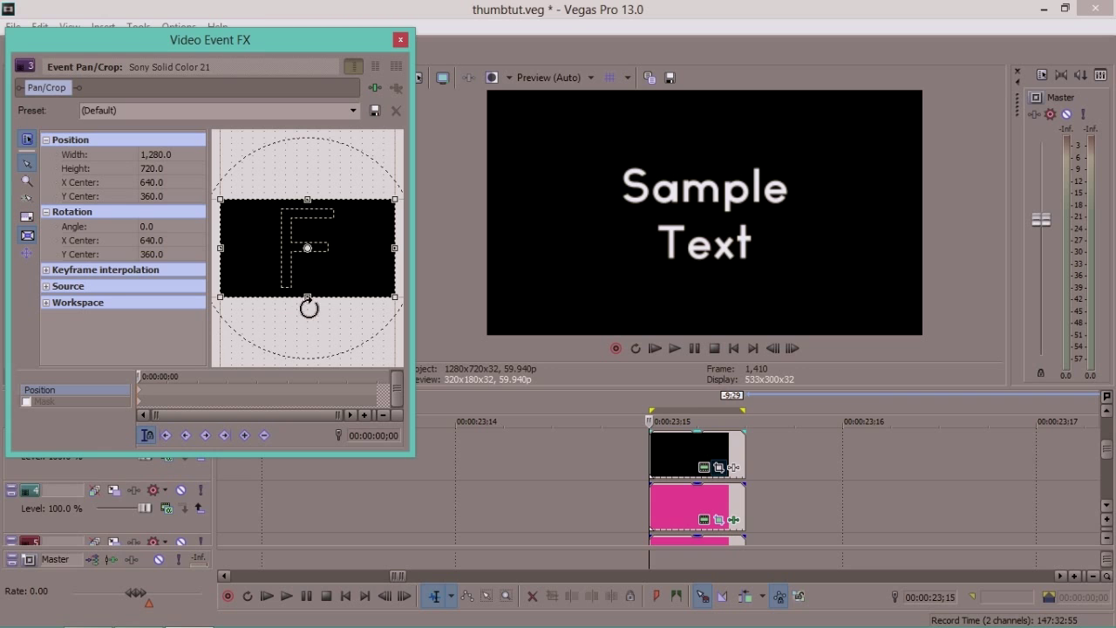
drag(308, 294, 309, 265)
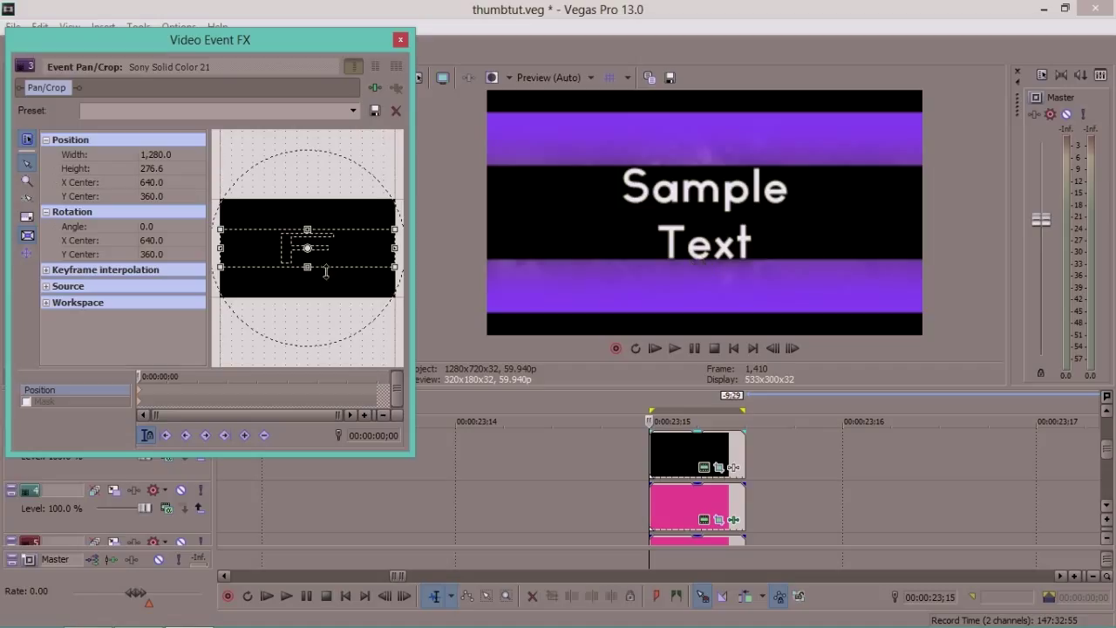
drag(308, 267, 310, 271)
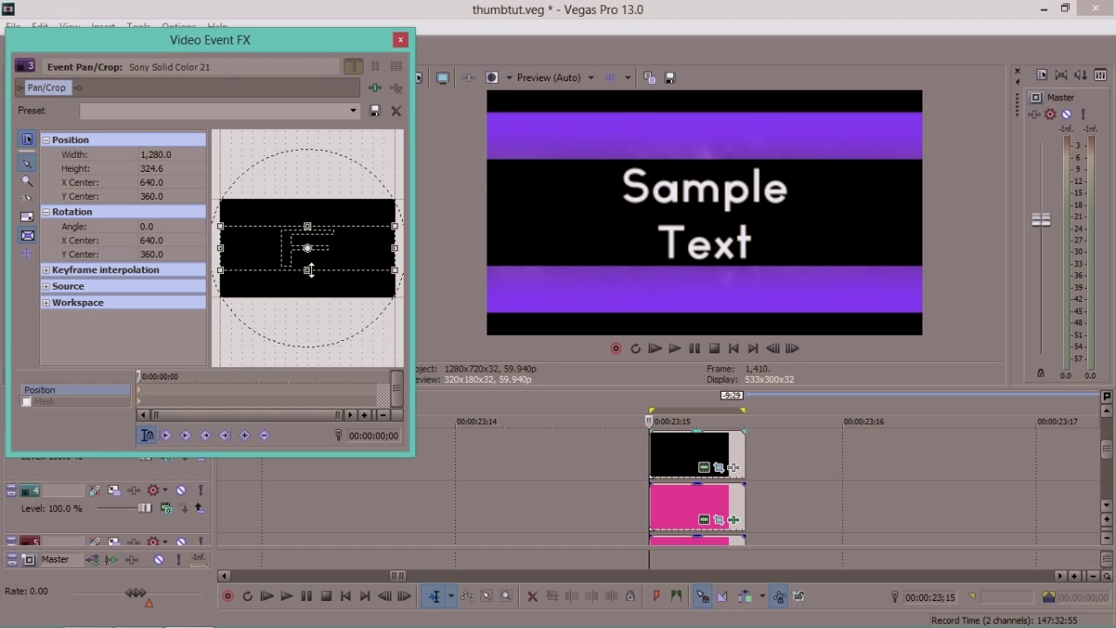
click(400, 40)
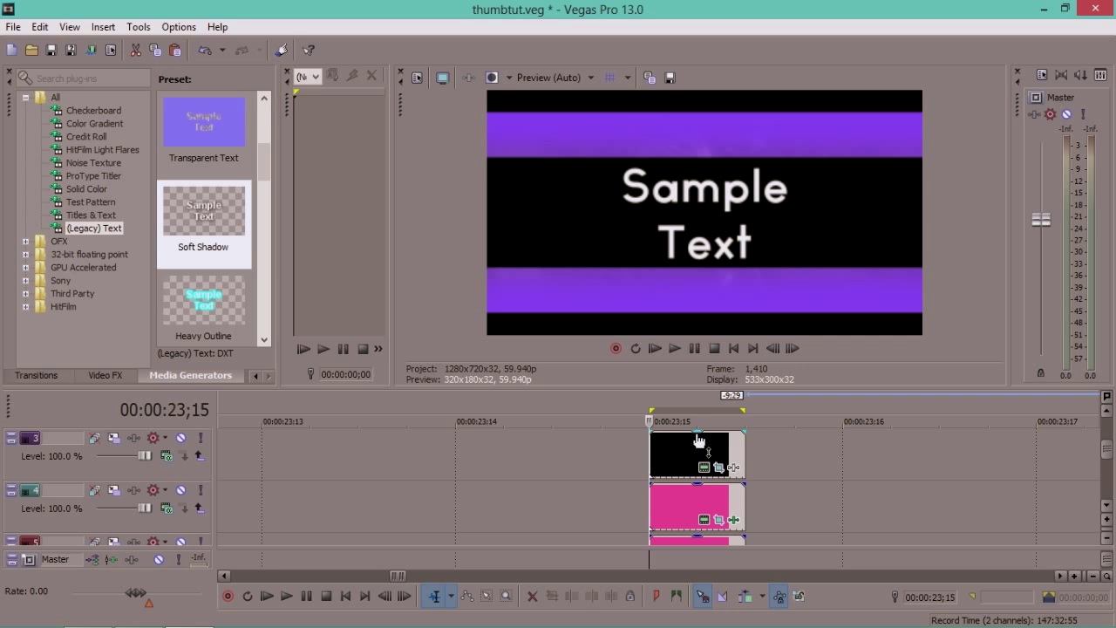
Lower the opacity of the black event on track 3 and the pink events on tracks 4 and 5.
drag(697, 432, 697, 524)
click(1106, 505)
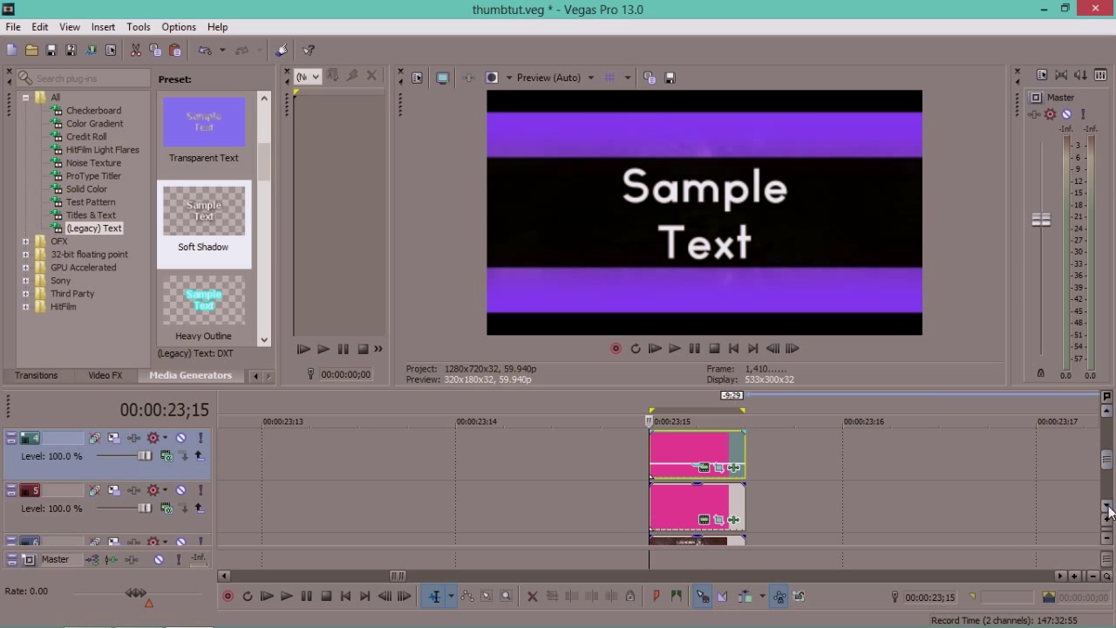
drag(699, 489, 693, 525)
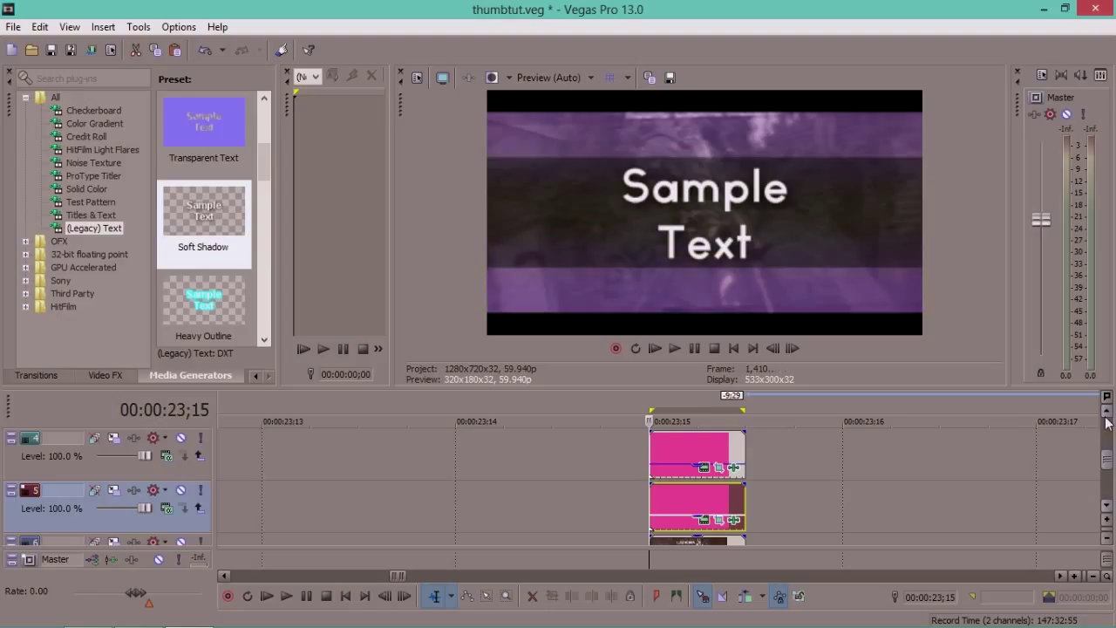
Apply the Magic Bullet Looks preset "3.0 Thumbnails text twitch" to the text event on track 2.
scroll(1109, 422, up, 2)
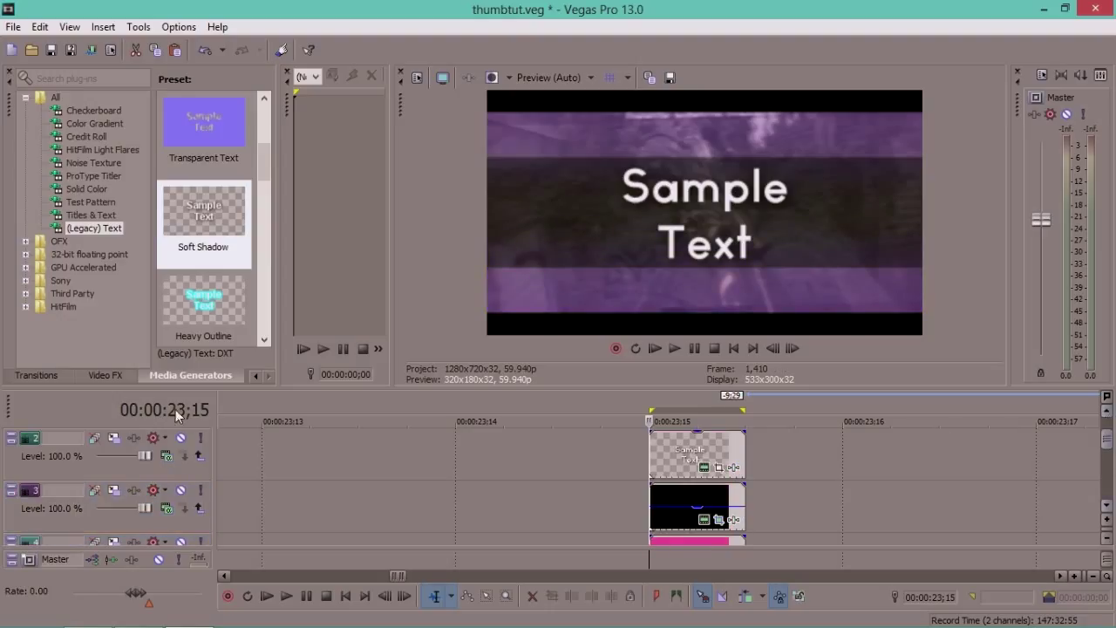
click(105, 375)
drag(143, 192, 143, 208)
click(123, 292)
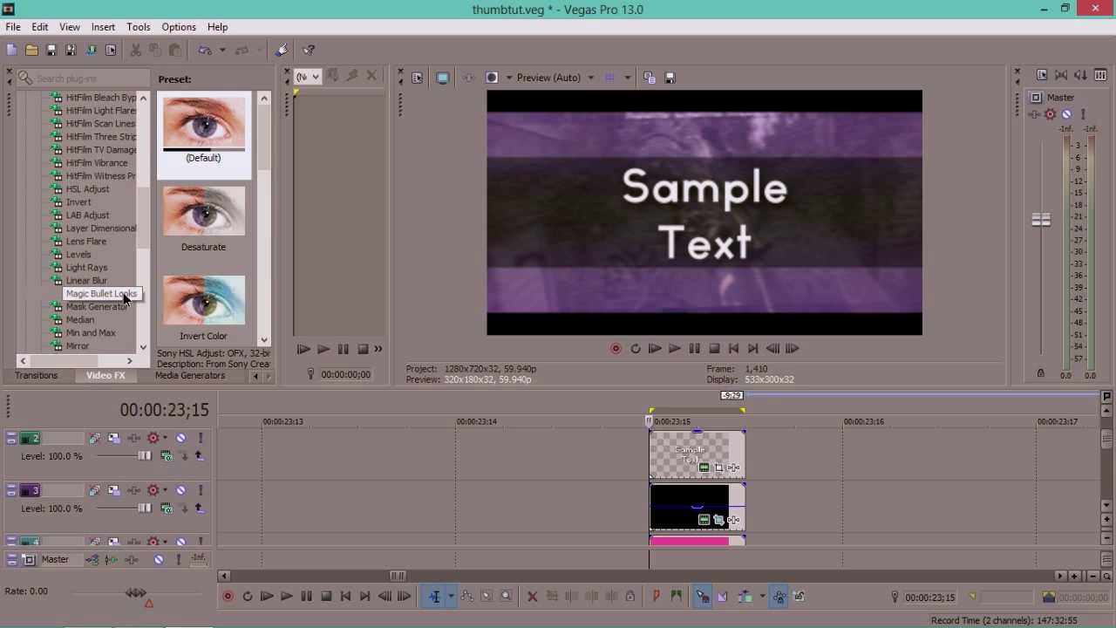
drag(218, 215, 687, 453)
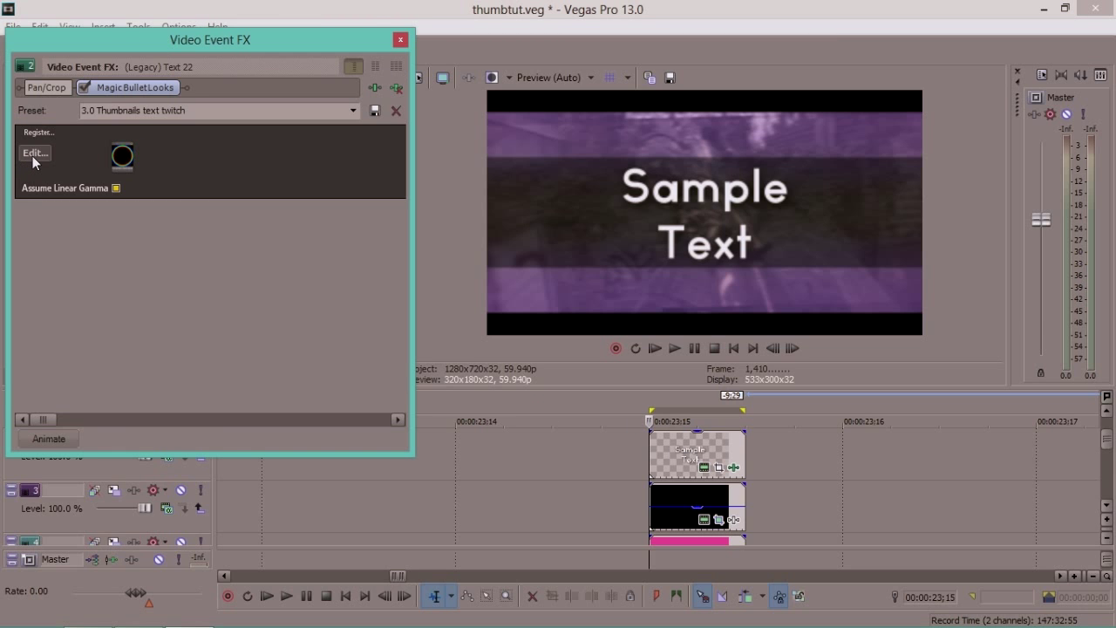
Check the Chromatic Aberration settings of the text's look in the look editor, finish the look and close the effect window.
click(34, 155)
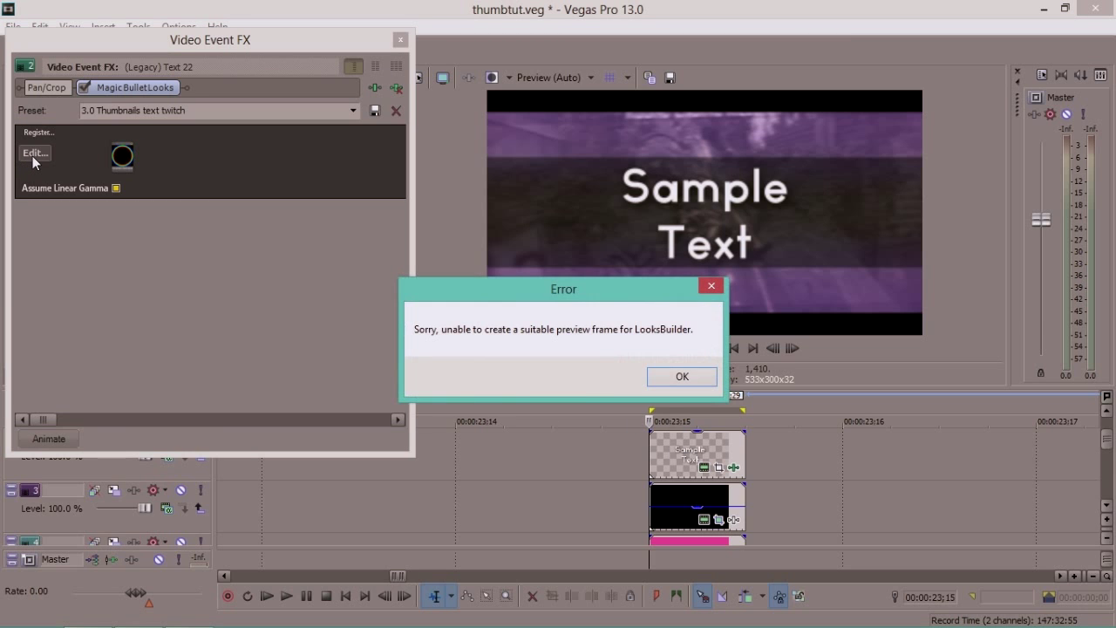
click(680, 377)
click(31, 155)
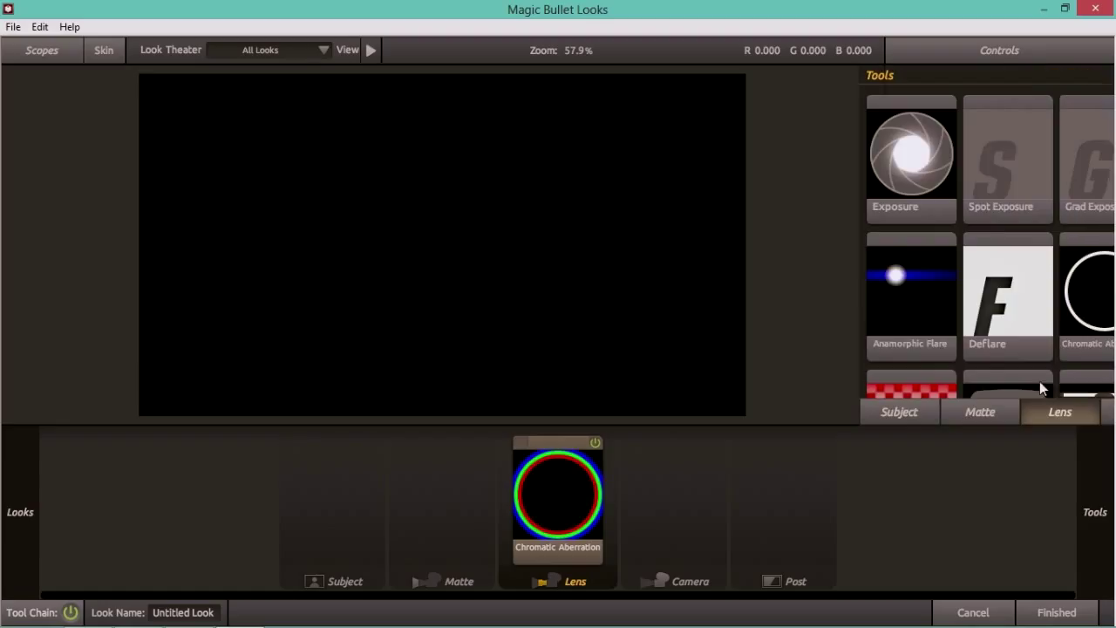
click(555, 511)
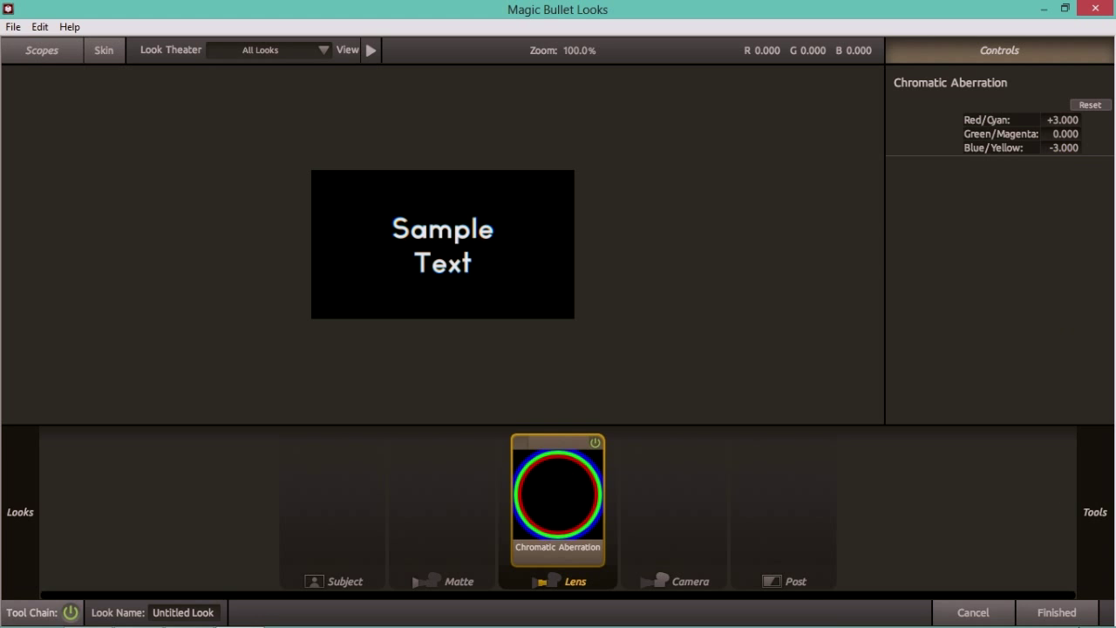
mouse_move(1066, 625)
click(1046, 610)
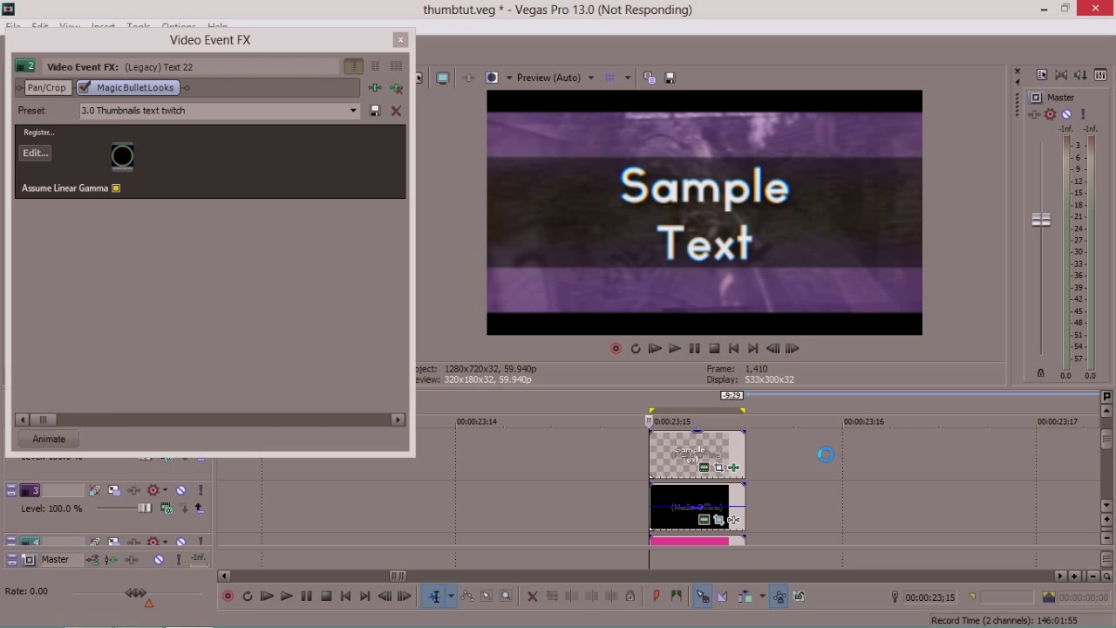
click(400, 39)
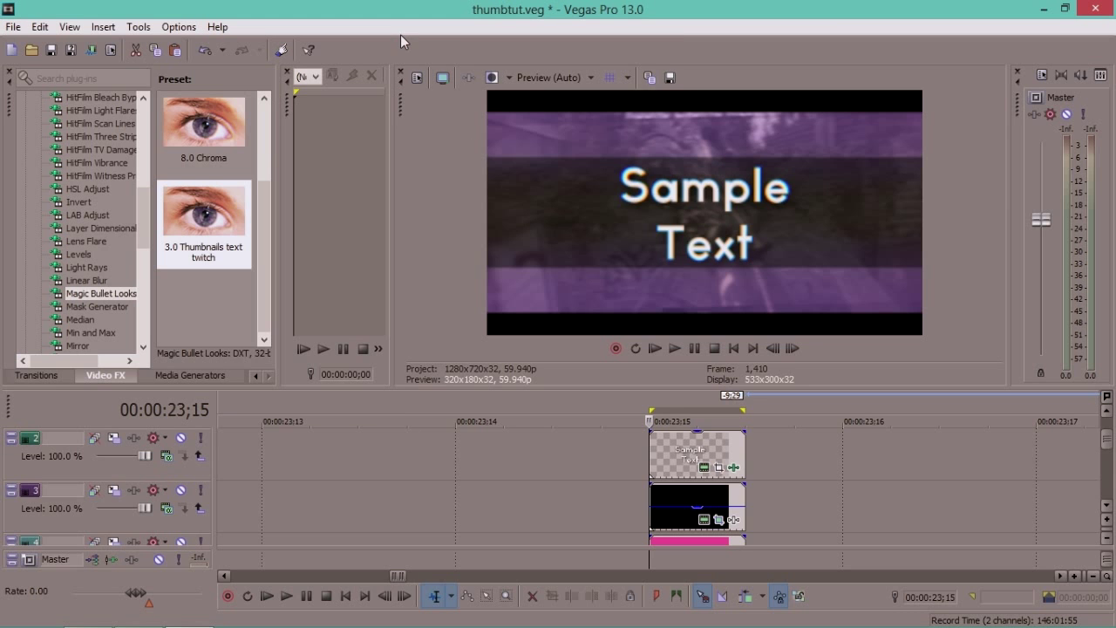
Reopen the text event on track 2 for editing and replace its sample wording with "Sony Vegas".
click(705, 469)
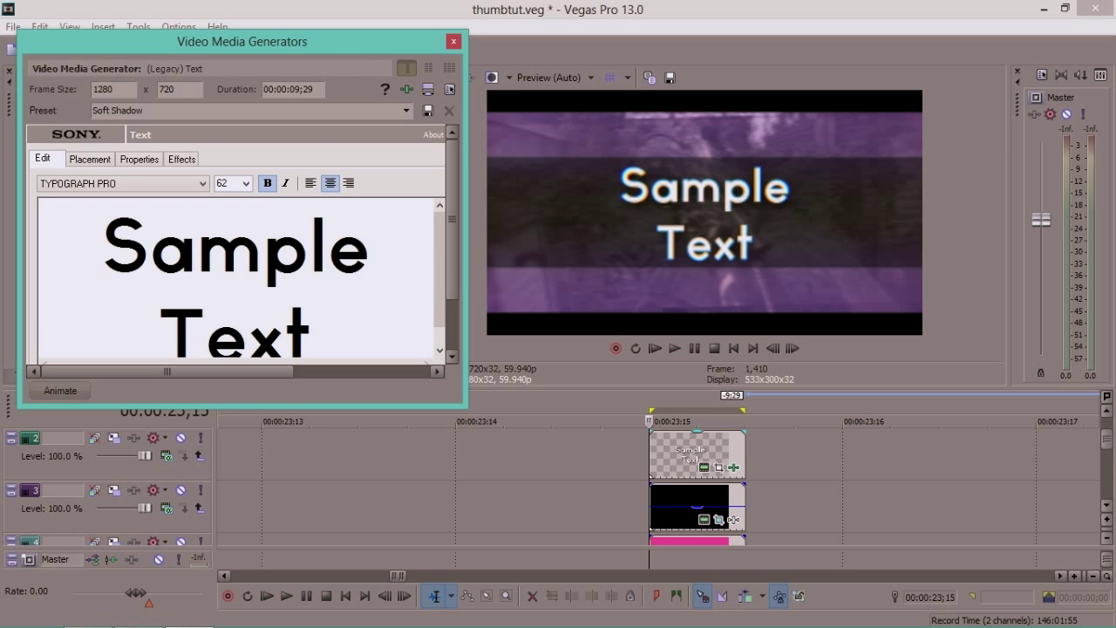
drag(311, 353, 122, 200)
key(Delete)
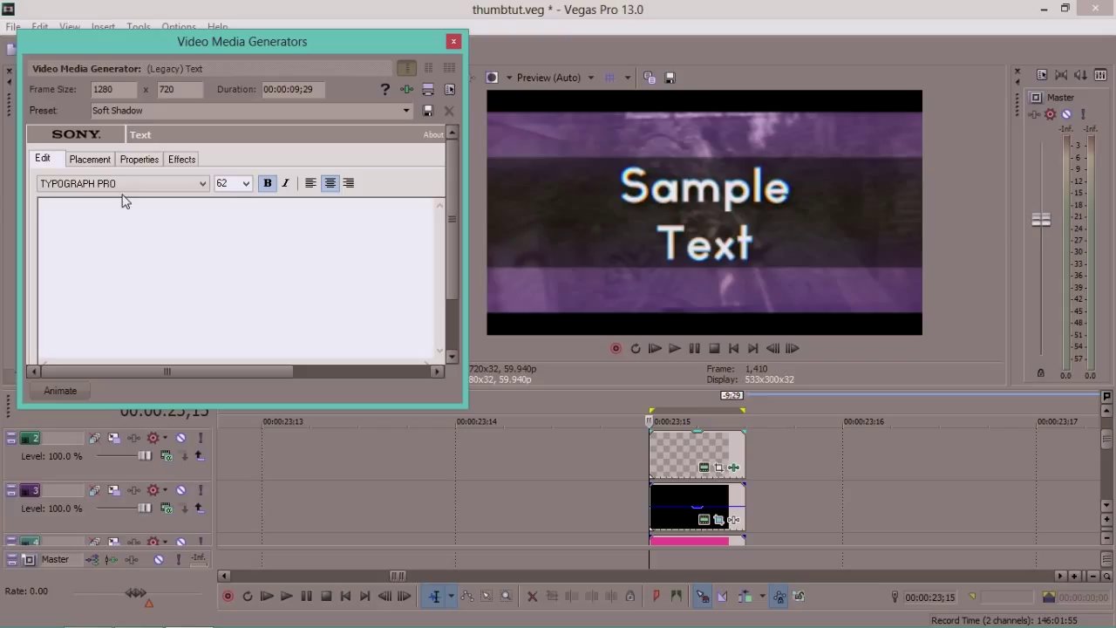
text(S)
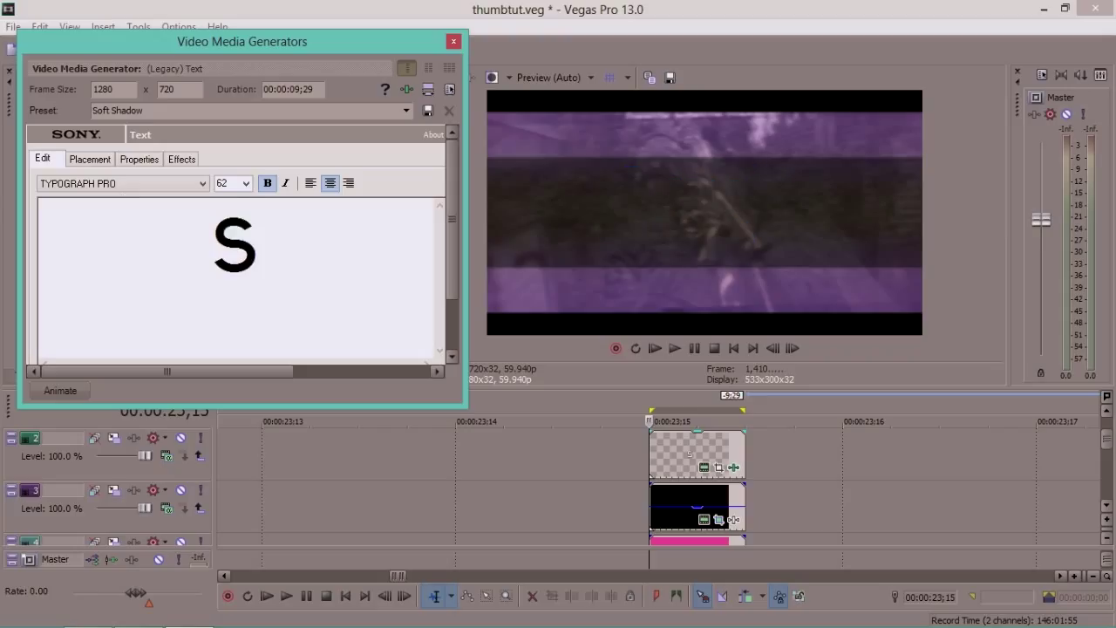
text(ony vg)
key(BackSpace)
key(BackSpace)
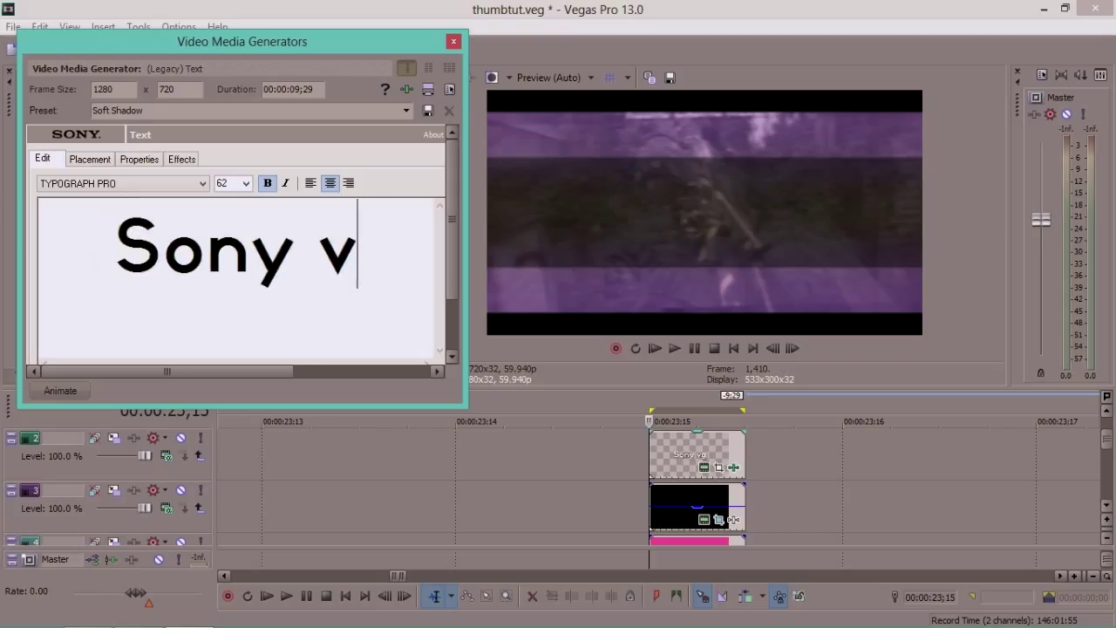
text(Vegas)
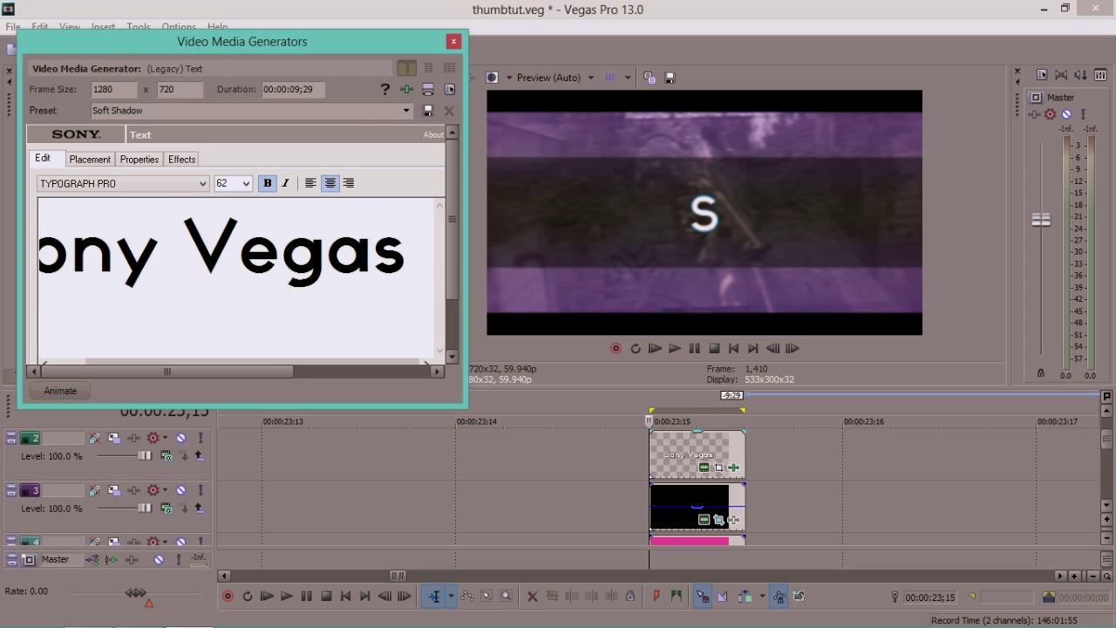
Add "Thumbnails" as the second line of the title text and close the media generator.
key(ctrl+a)
key(BackSpace)
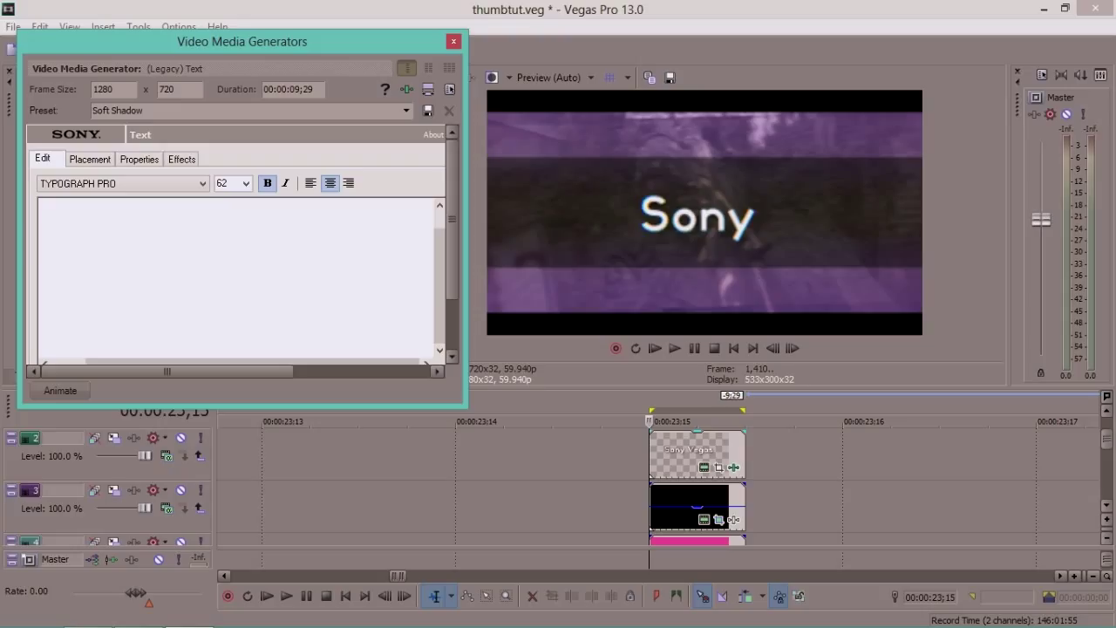
text(T)
text(humbnai)
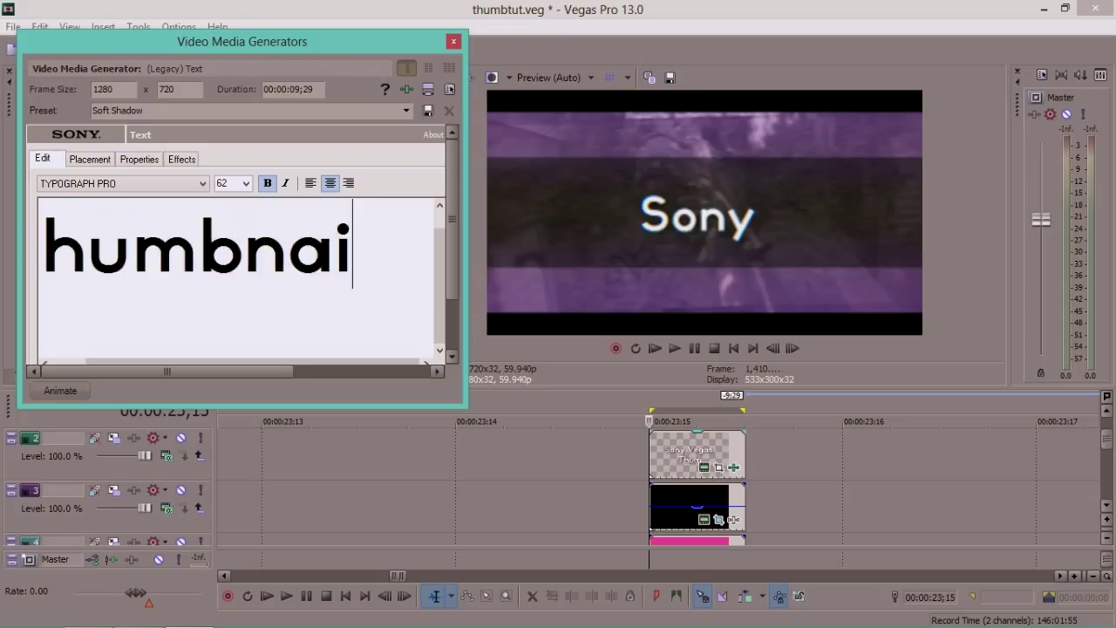
text(ls)
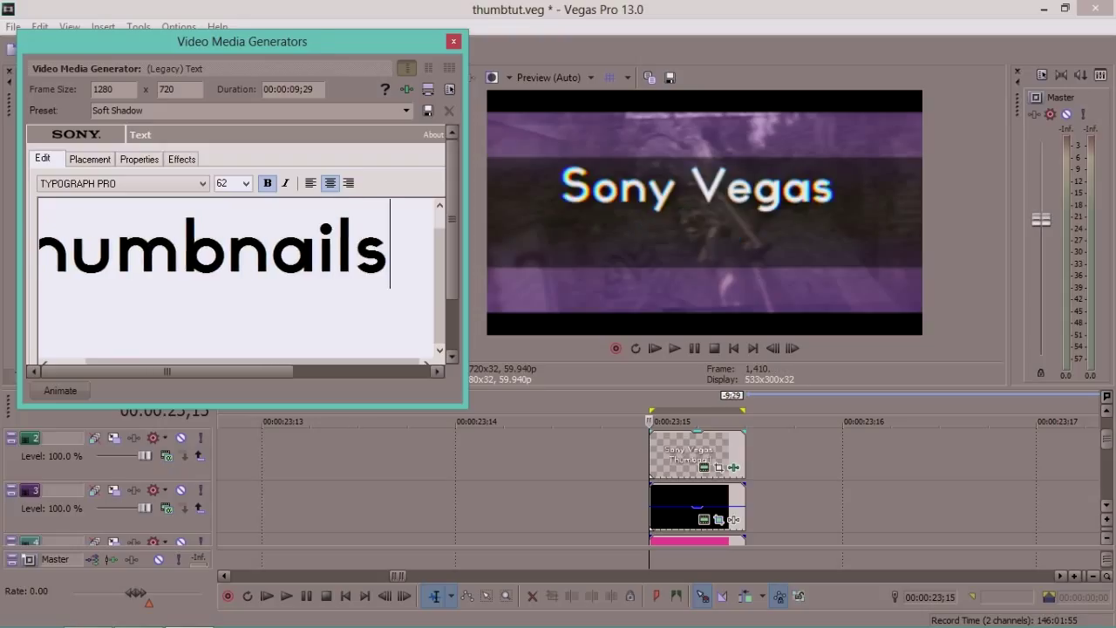
click(452, 43)
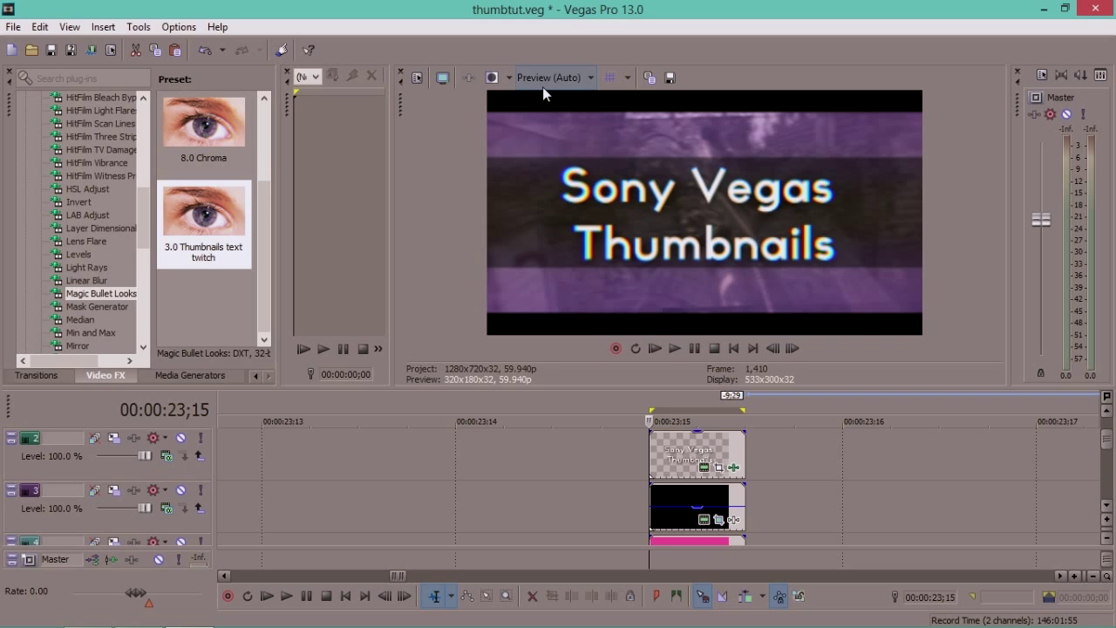
Apply the Gaussian Blur preset "Medium Blur" to the text event on track 2.
drag(147, 213, 148, 188)
click(98, 150)
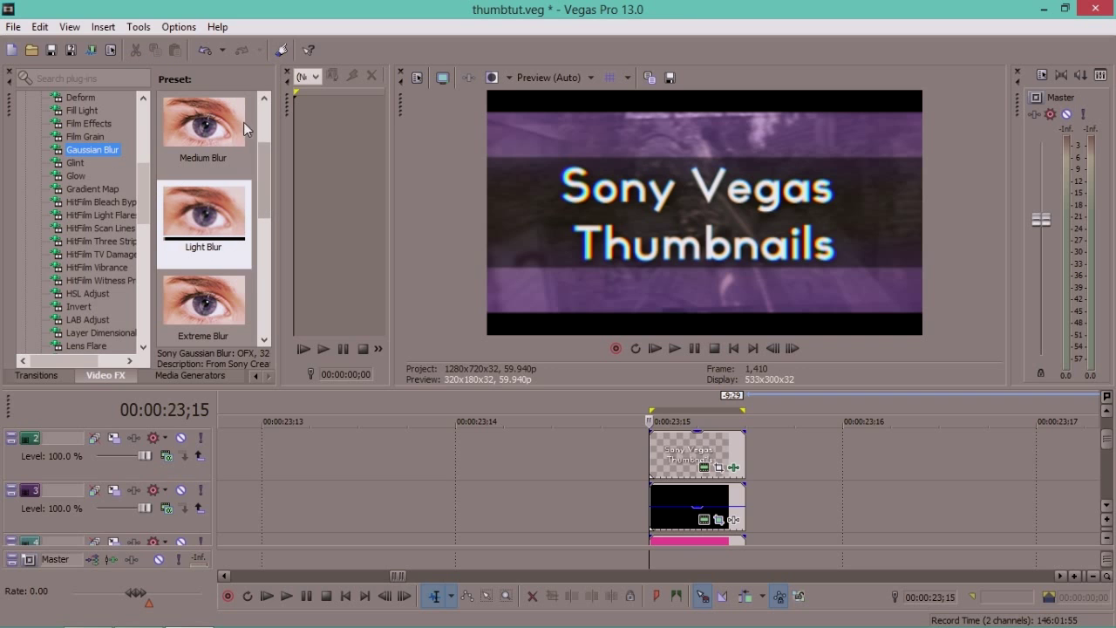
scroll(220, 129, up, 1)
click(220, 218)
drag(554, 453, 695, 462)
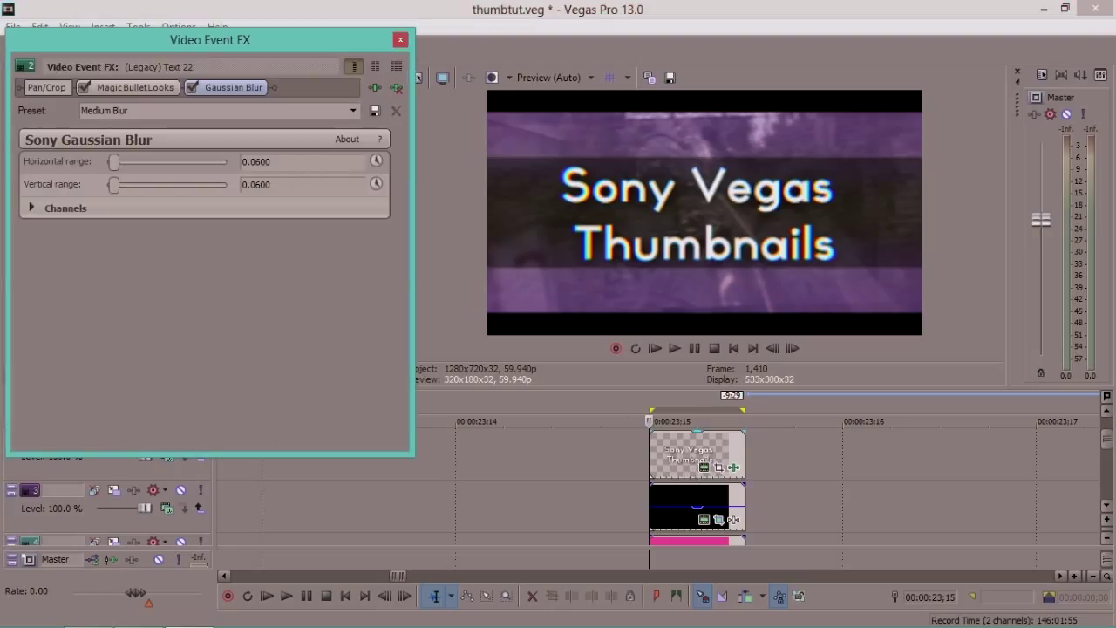
Set the text blur's horizontal and vertical ranges to 0.0030, close the effect window and save the project.
click(274, 163)
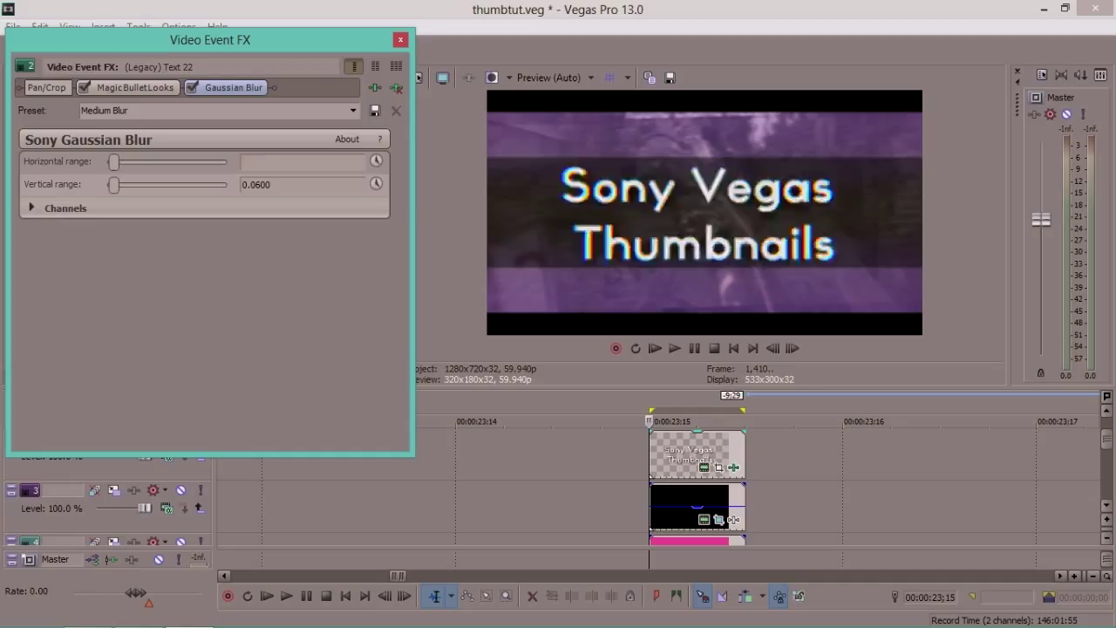
key(BackSpace)
key(BackSpace)
key(BackSpace)
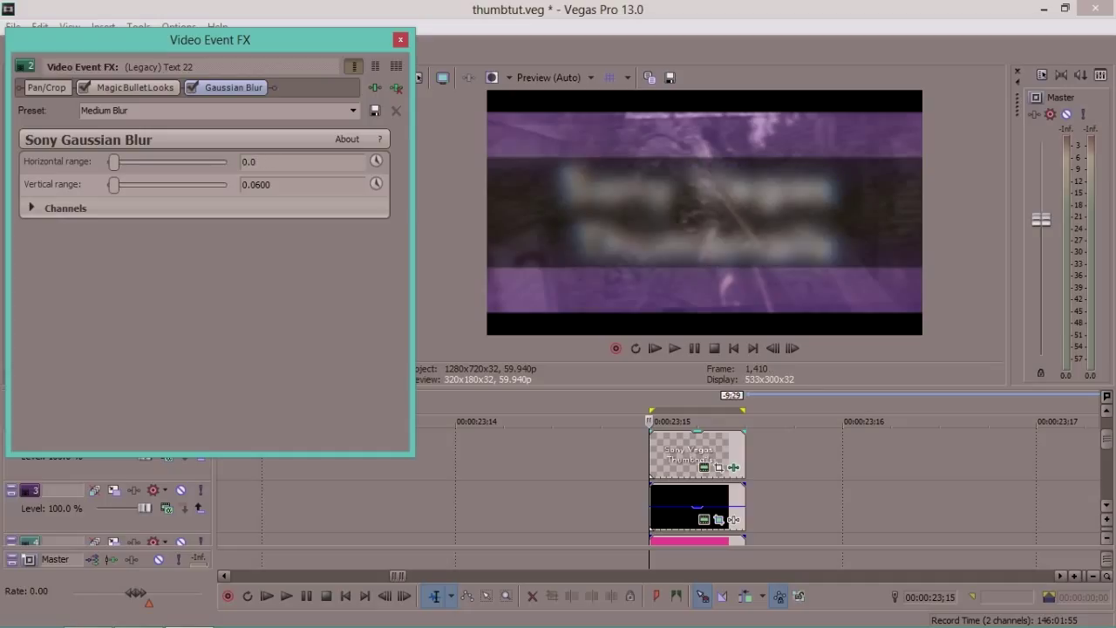
text(030)
key(Return)
click(274, 185)
key(BackSpace)
key(BackSpace)
key(BackSpace)
text(030)
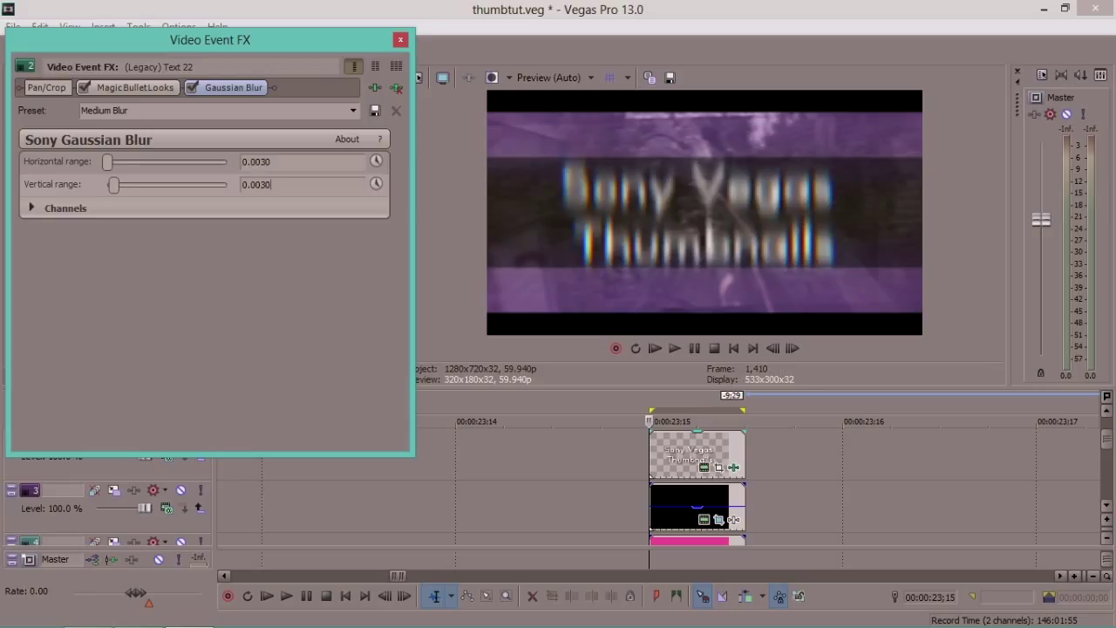
key(Return)
click(401, 39)
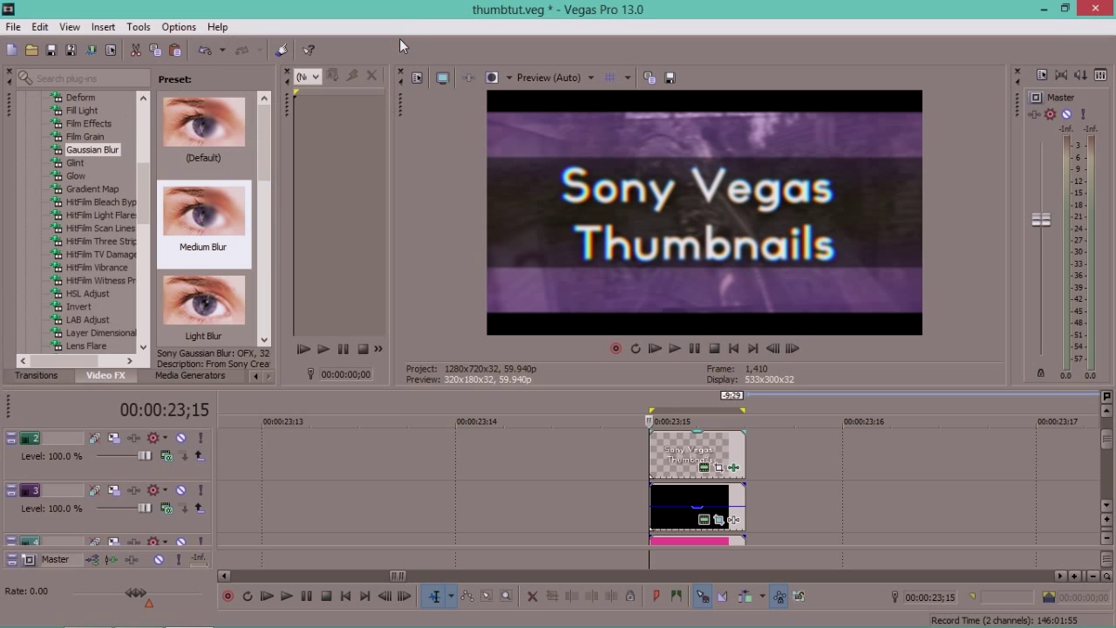
click(51, 50)
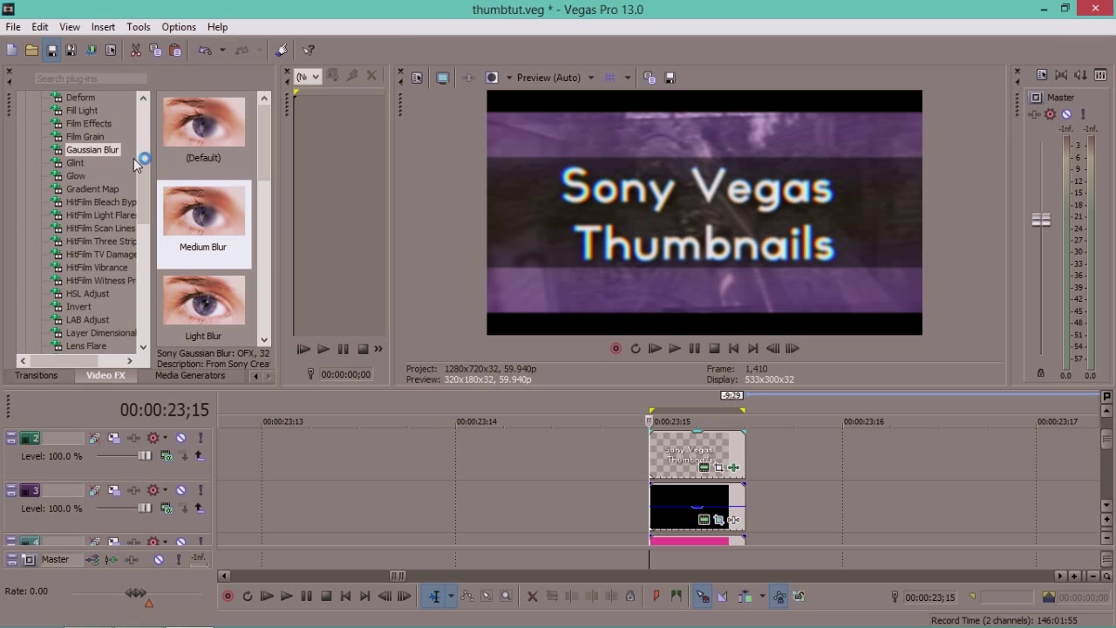
Apply the Gaussian Blur preset "Medium Blur" to the black event on track 3, with horizontal and vertical ranges of 0.0500.
drag(209, 237, 702, 506)
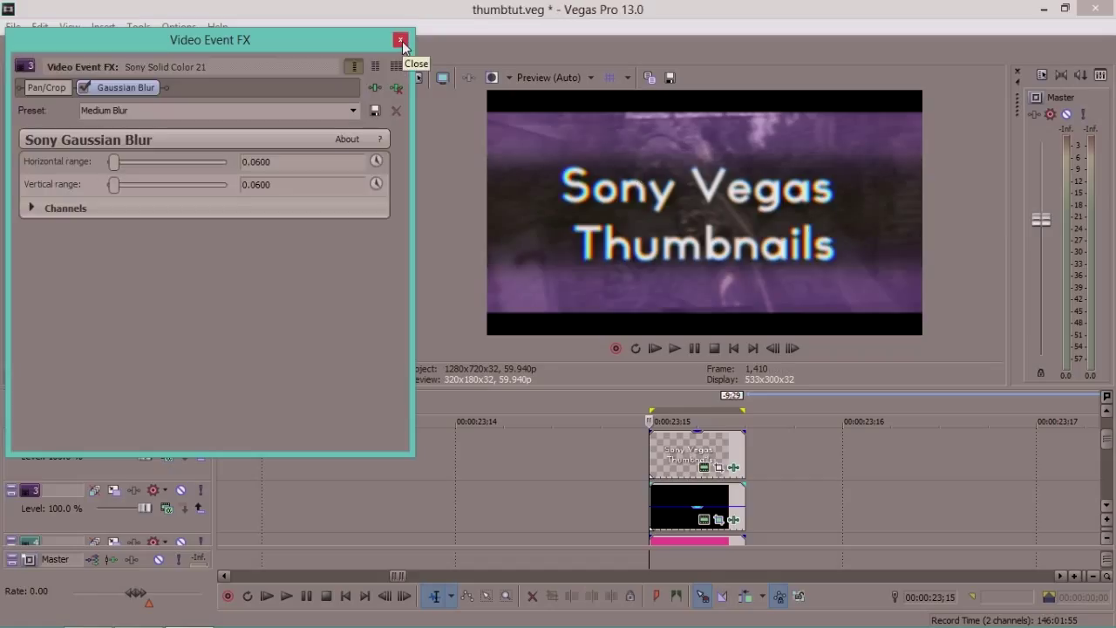
key(BackSpace)
key(BackSpace)
text(500)
key(Return)
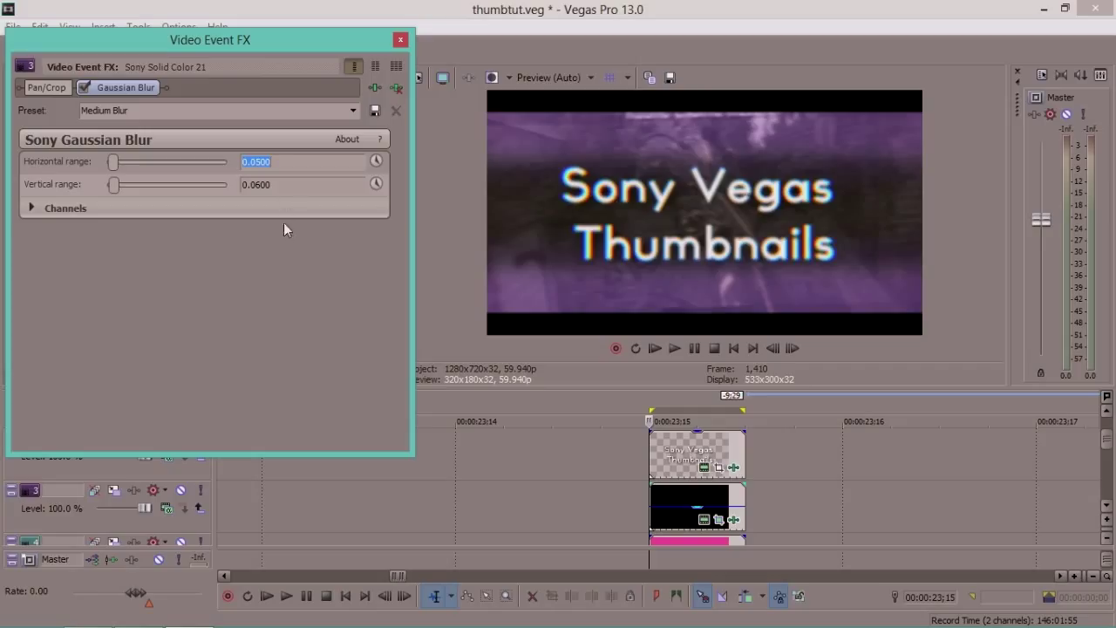
click(286, 185)
key(BackSpace)
key(BackSpace)
key(BackSpace)
text(500)
key(Return)
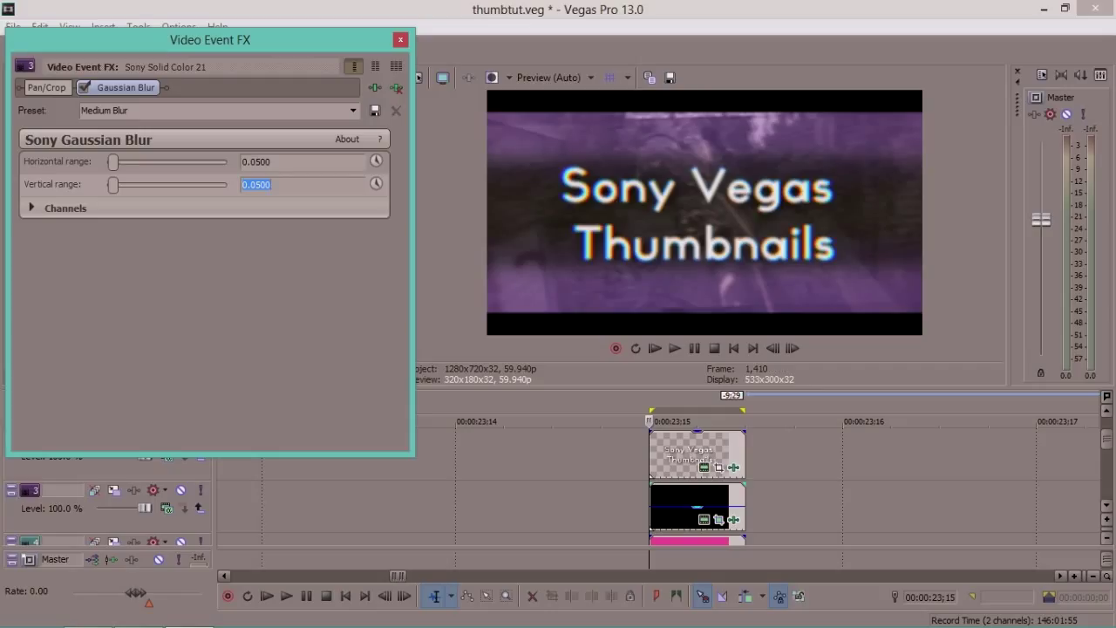
Reduce the black event's blur to 0.0350 in the horizontal and vertical ranges, close the effect window and save the project.
click(279, 185)
key(BackSpace)
key(BackSpace)
key(BackSpace)
text(350)
key(Return)
click(272, 185)
key(BackSpace)
key(BackSpace)
text(350)
key(Return)
click(400, 39)
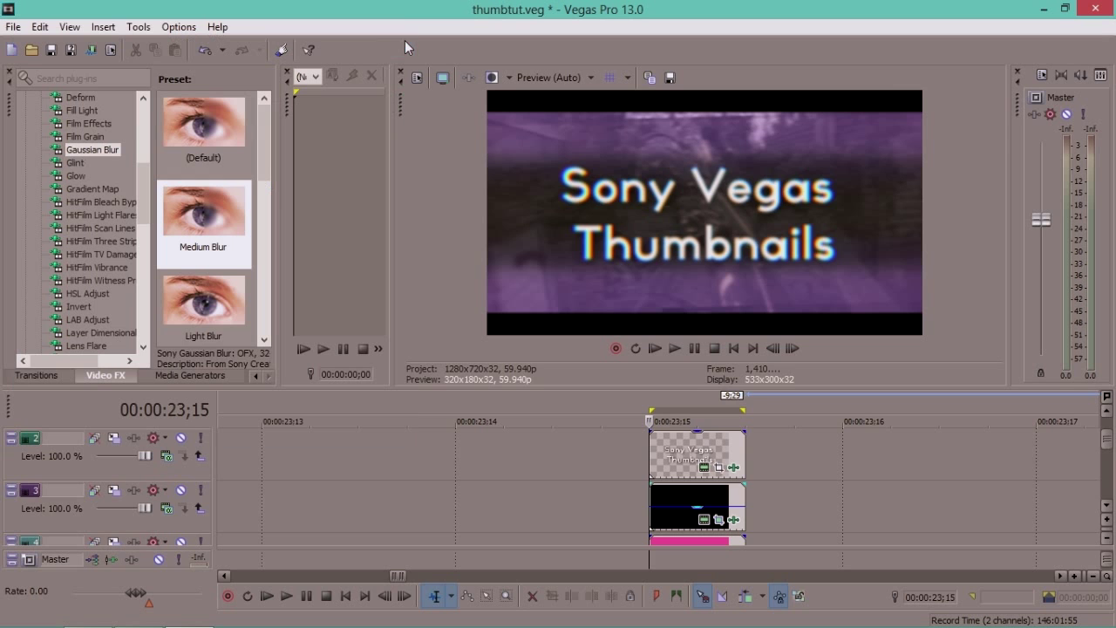
click(52, 50)
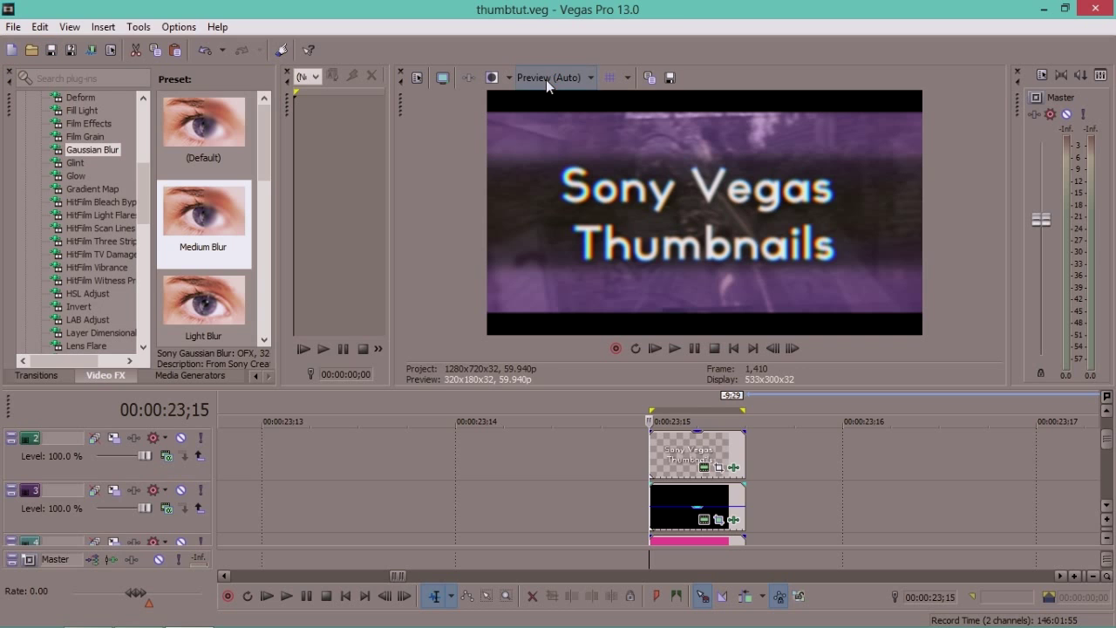
Set the video preview quality to Best (Full).
click(546, 79)
mouse_move(552, 162)
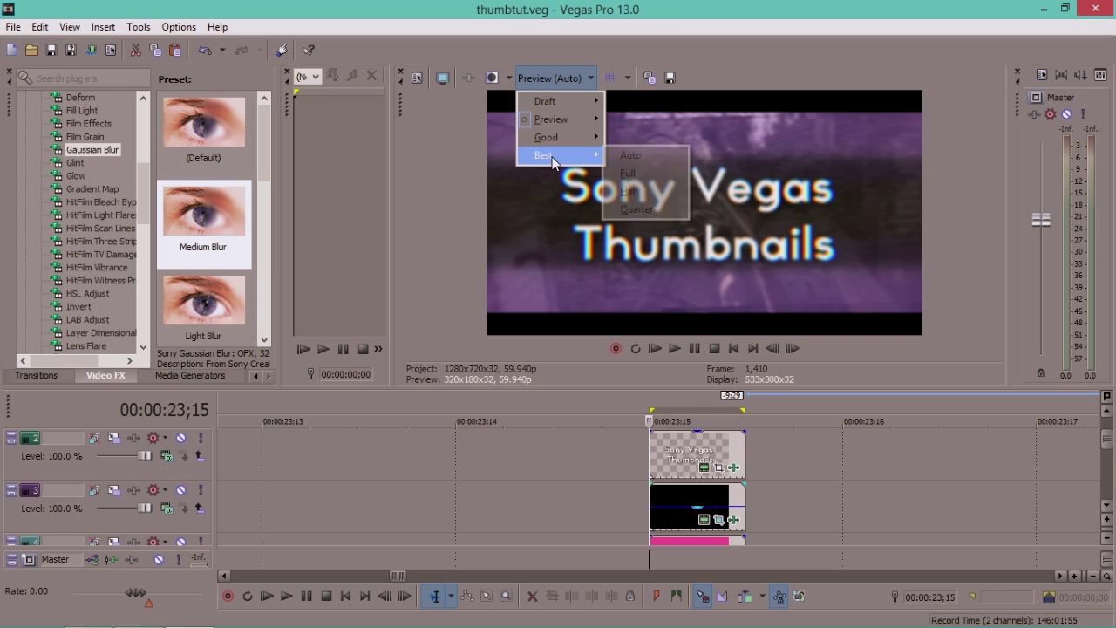
click(623, 173)
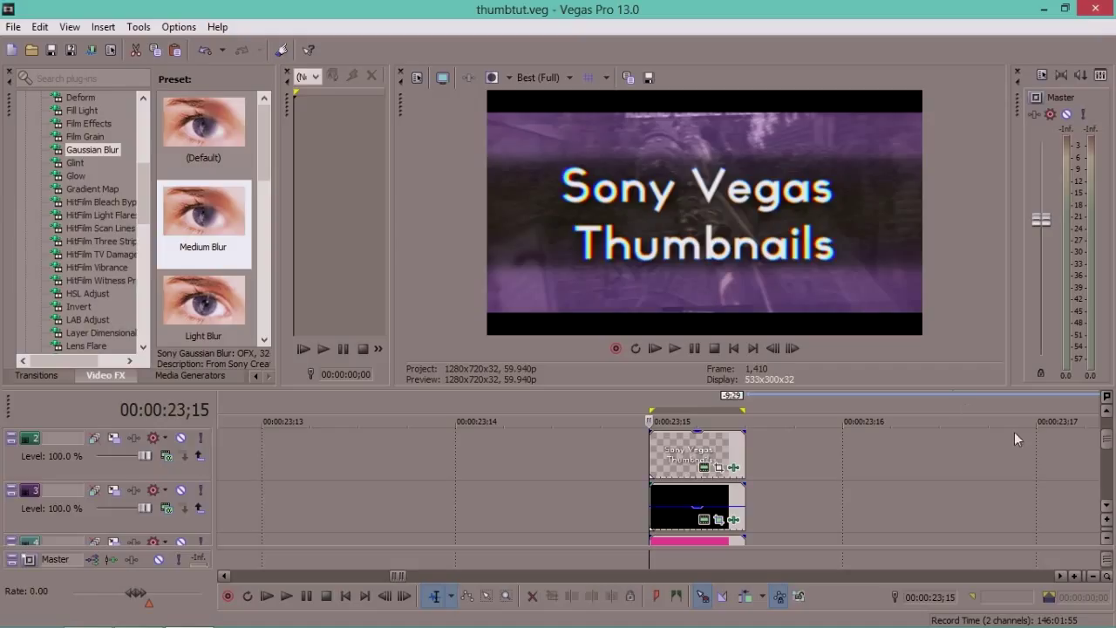
Save the project and set the loop region to span the background image event on track 6.
click(1111, 456)
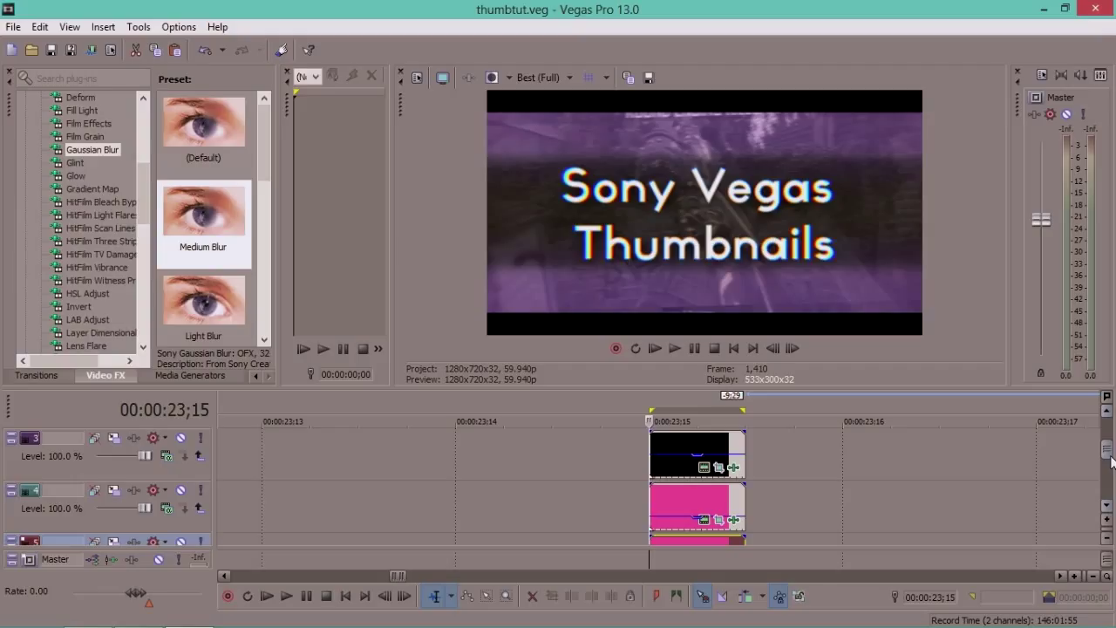
click(1107, 505)
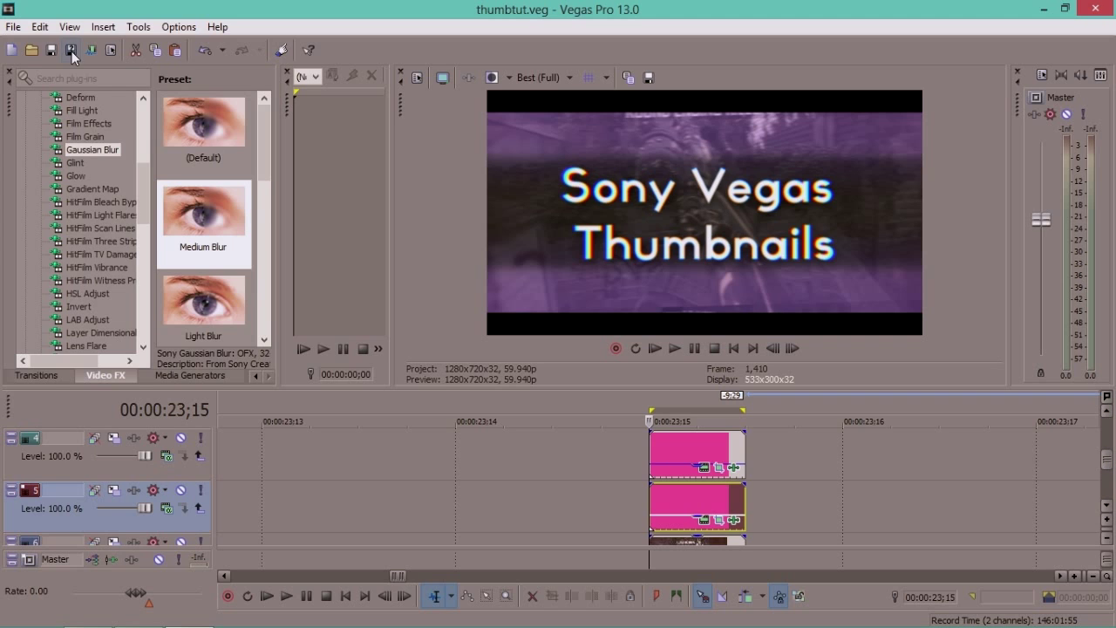
click(53, 54)
key(Delete)
key(Delete)
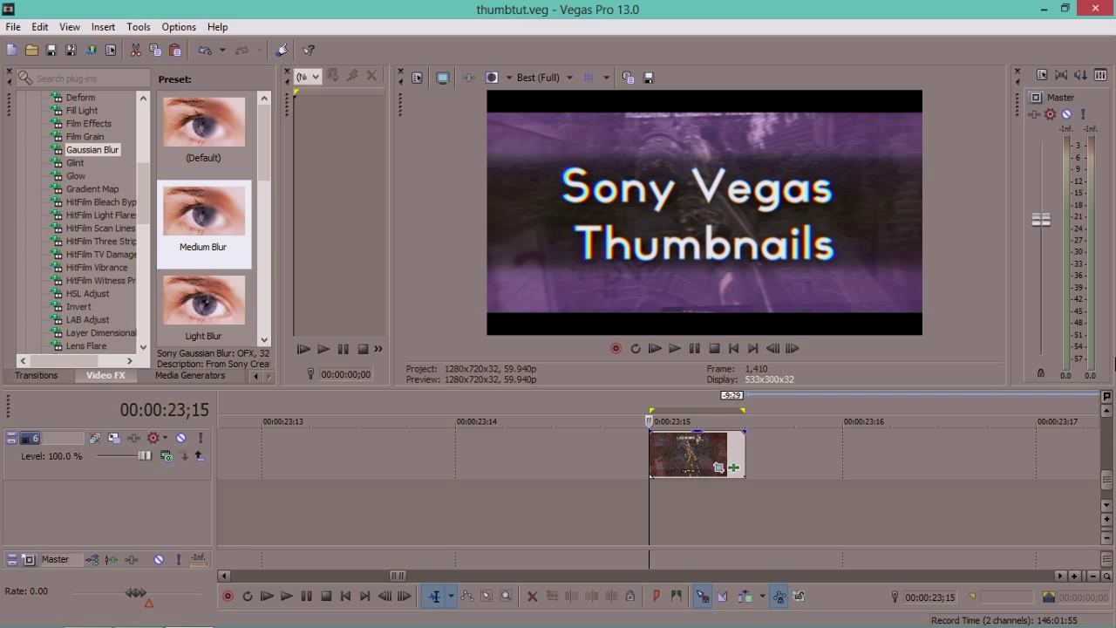
key(ctrl+z)
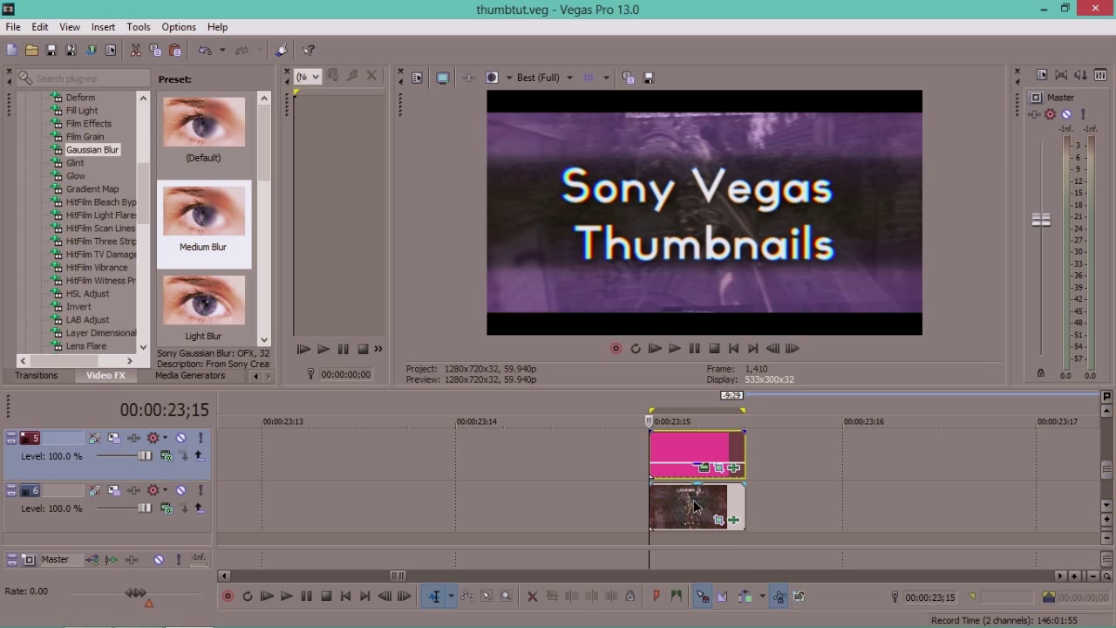
double_click(695, 506)
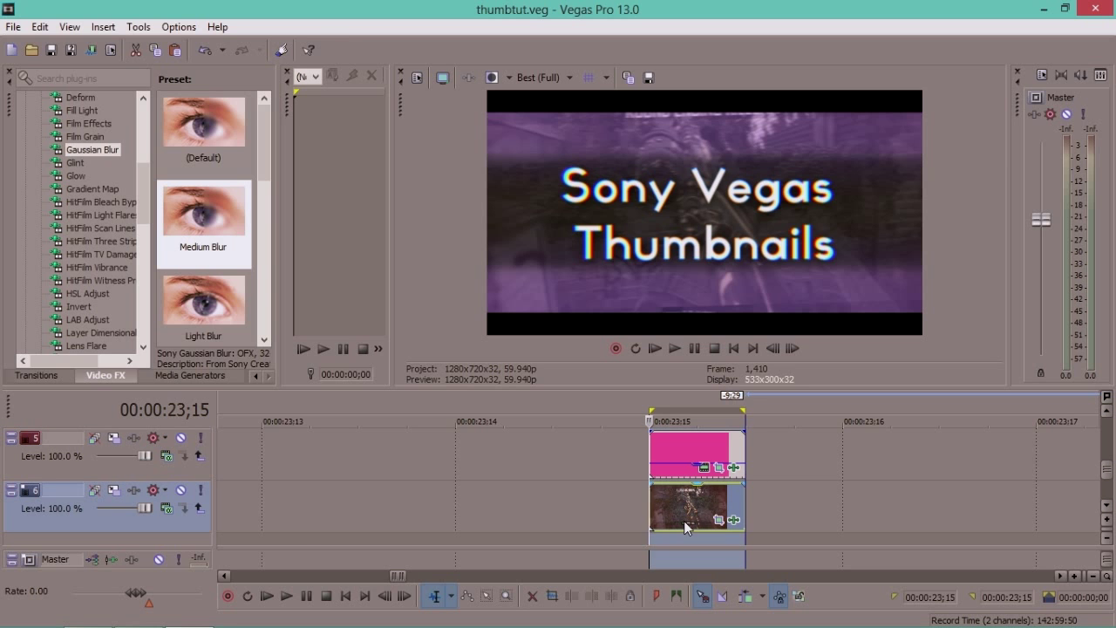
Start a render with the JPEG image sequence template and set its video rendering quality to Best in the custom settings.
click(13, 29)
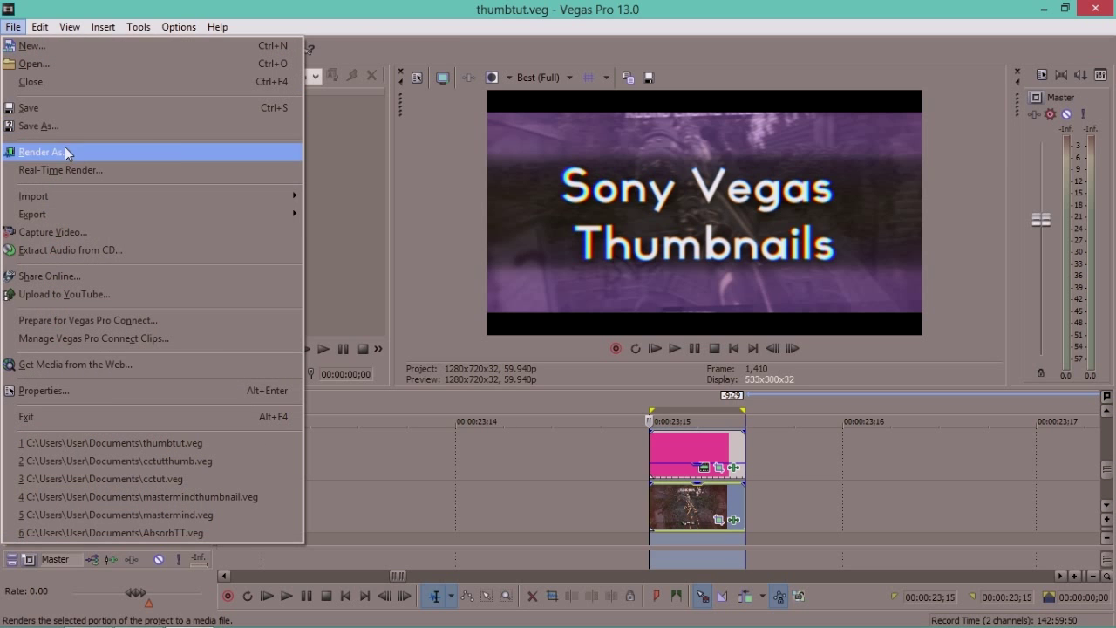
click(66, 149)
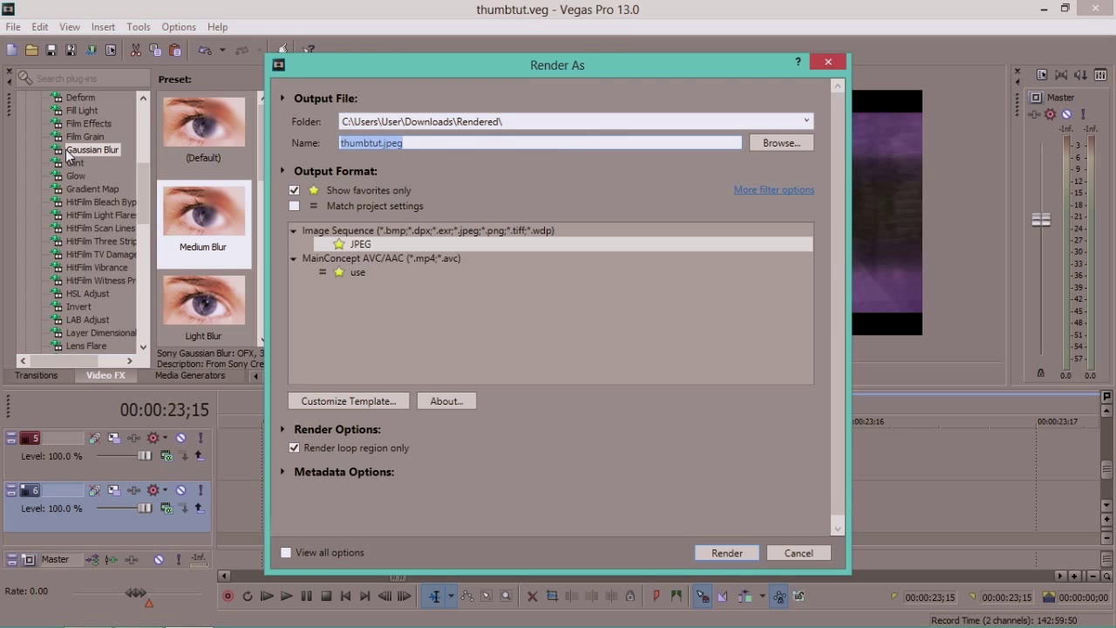
click(356, 409)
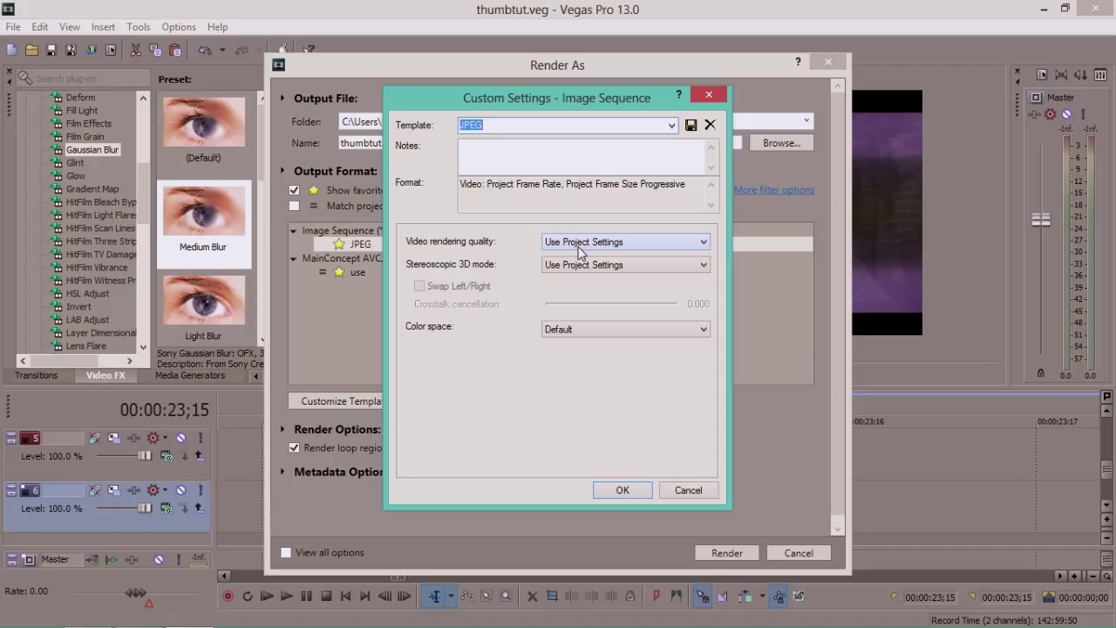
click(580, 251)
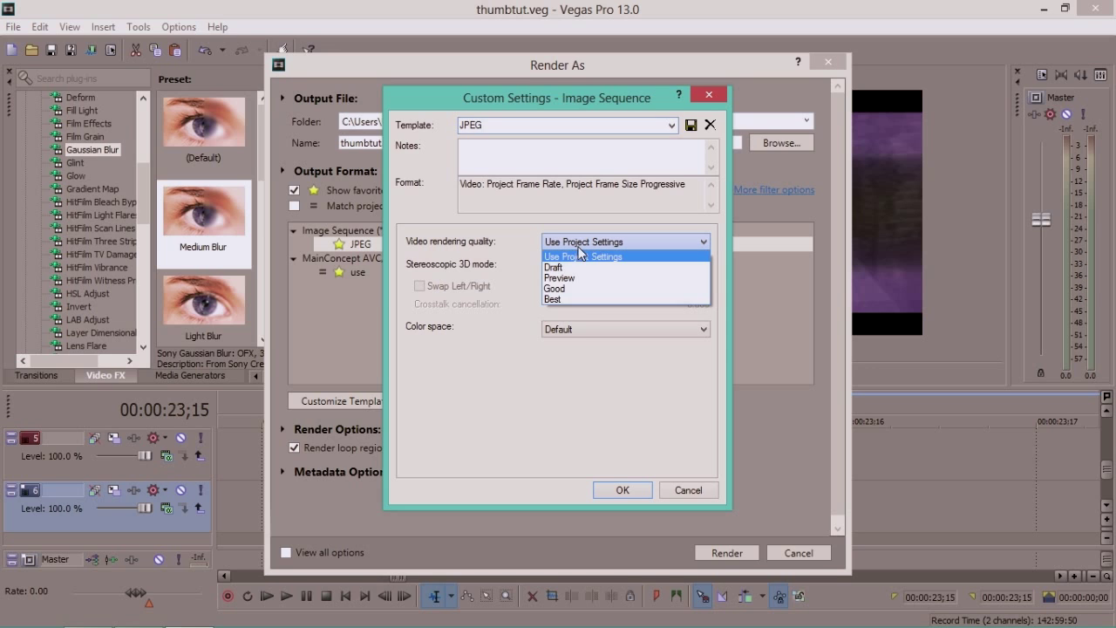
click(567, 301)
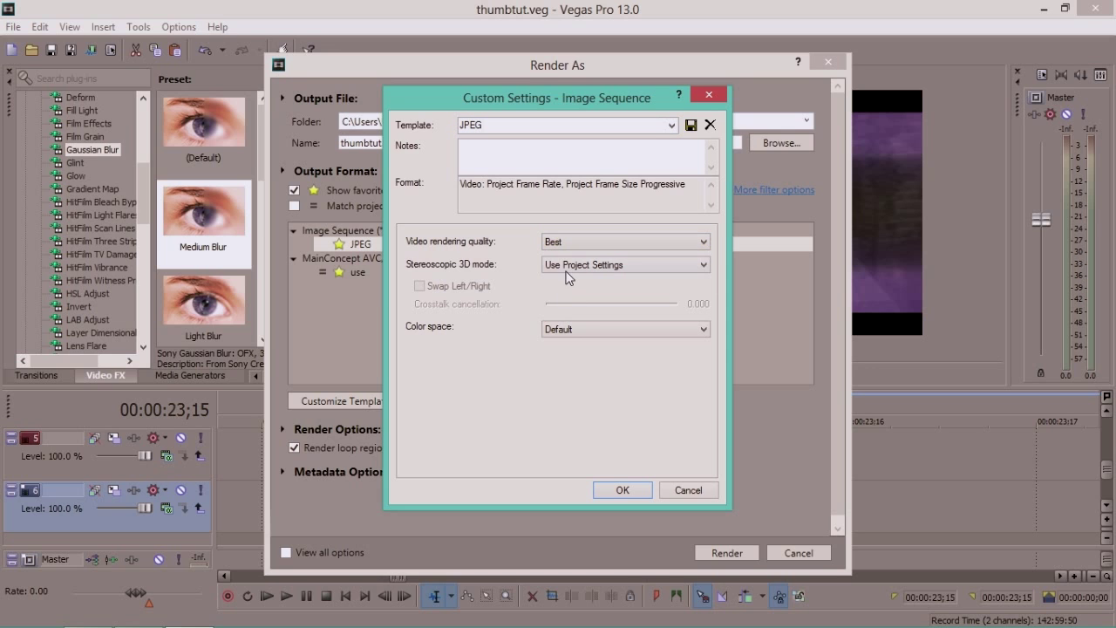
Keep the stereoscopic 3D mode at Use Project Settings and confirm the custom settings of the JPEG template.
click(568, 269)
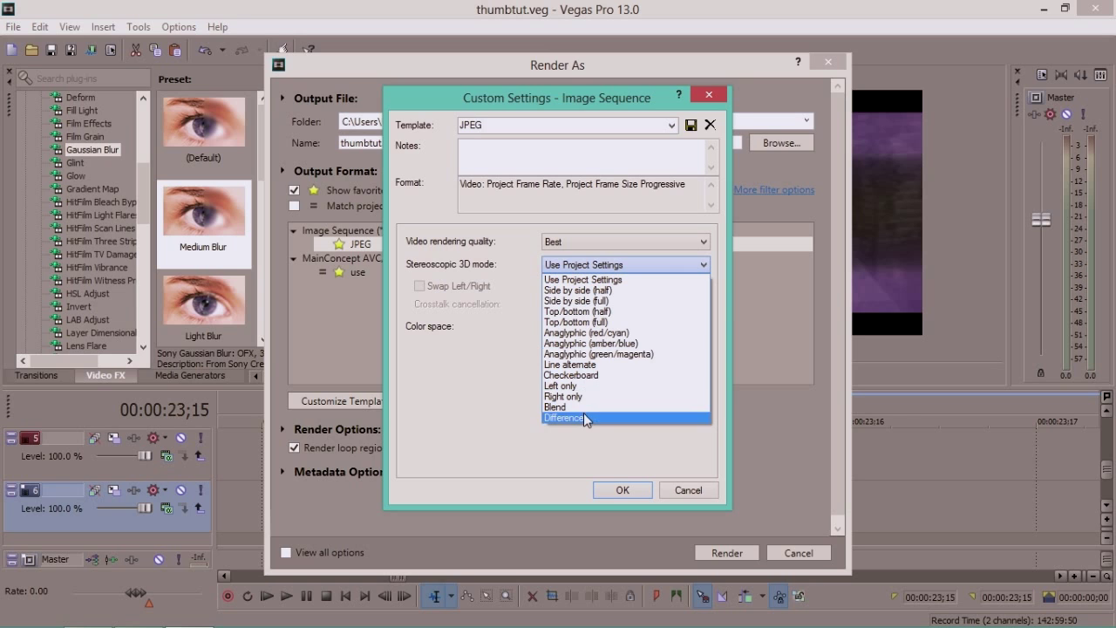
click(586, 267)
click(586, 267)
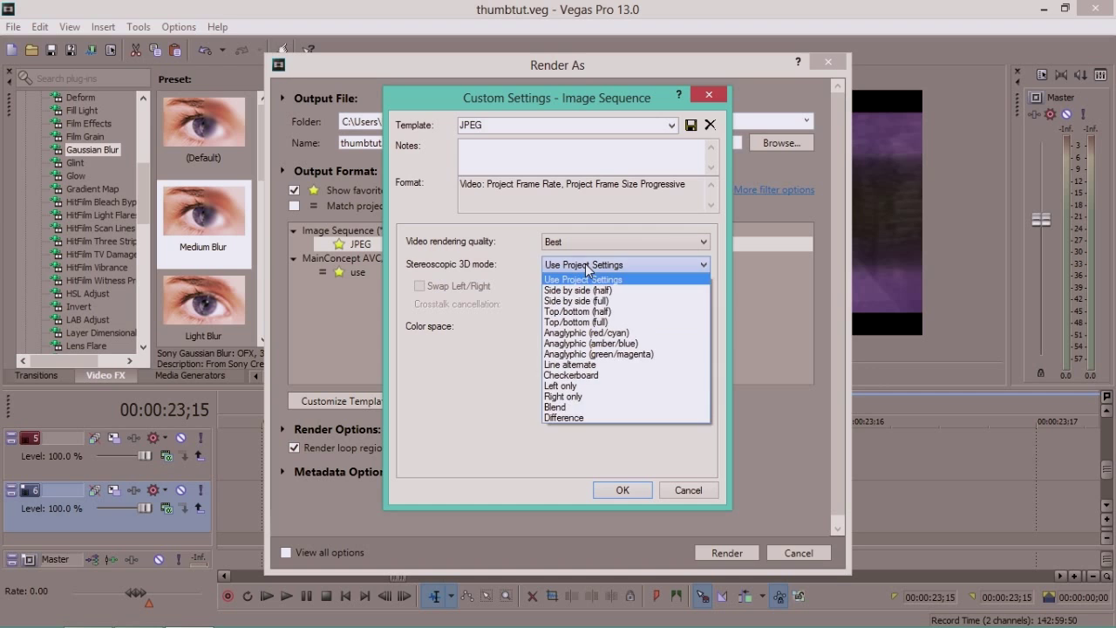
click(586, 267)
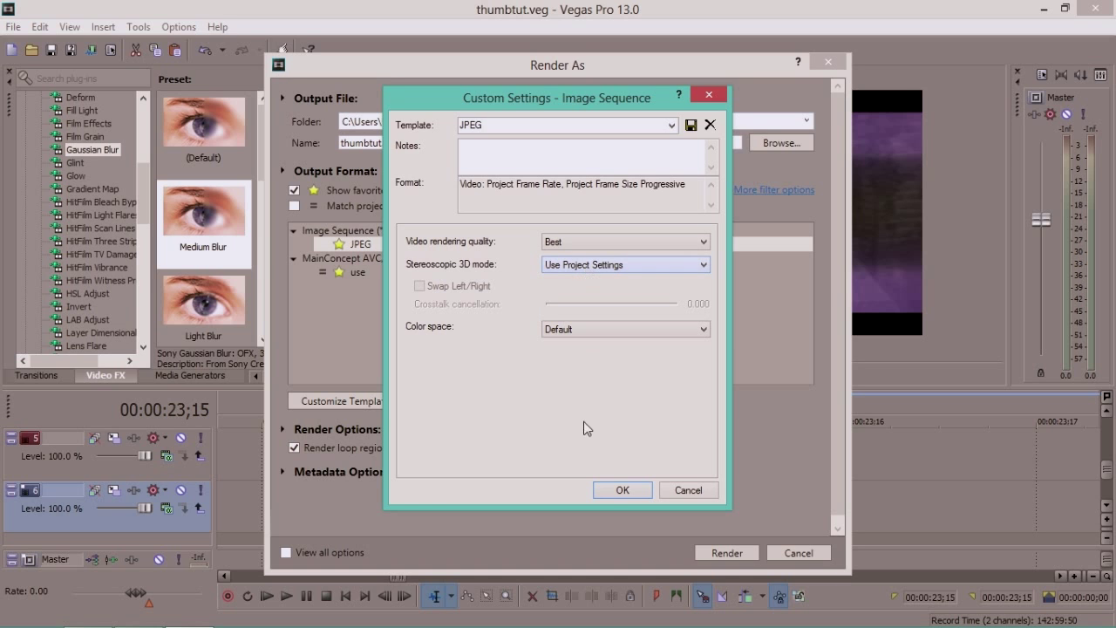
click(616, 491)
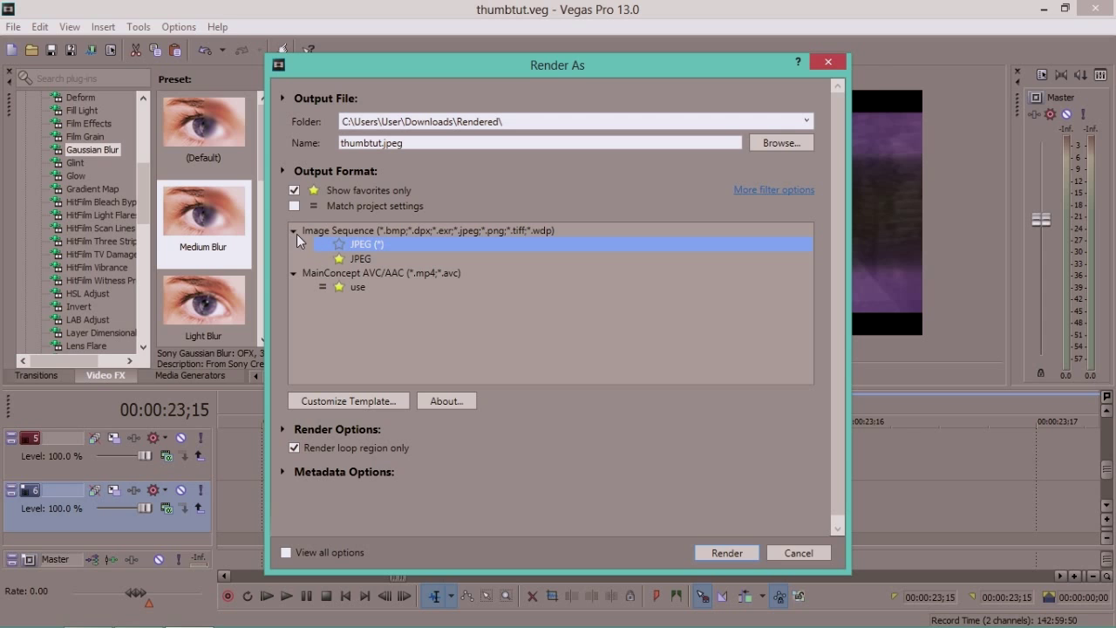
List all output formats instead of favorites only, select the JPEG image sequence template and set its video rendering quality to Best.
click(295, 191)
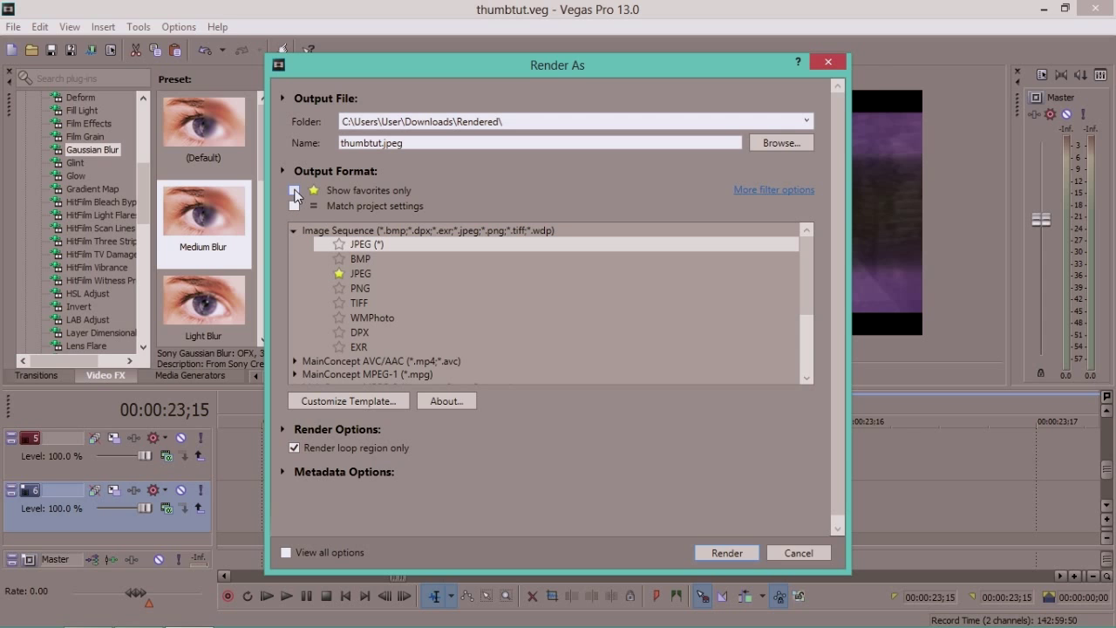
click(293, 231)
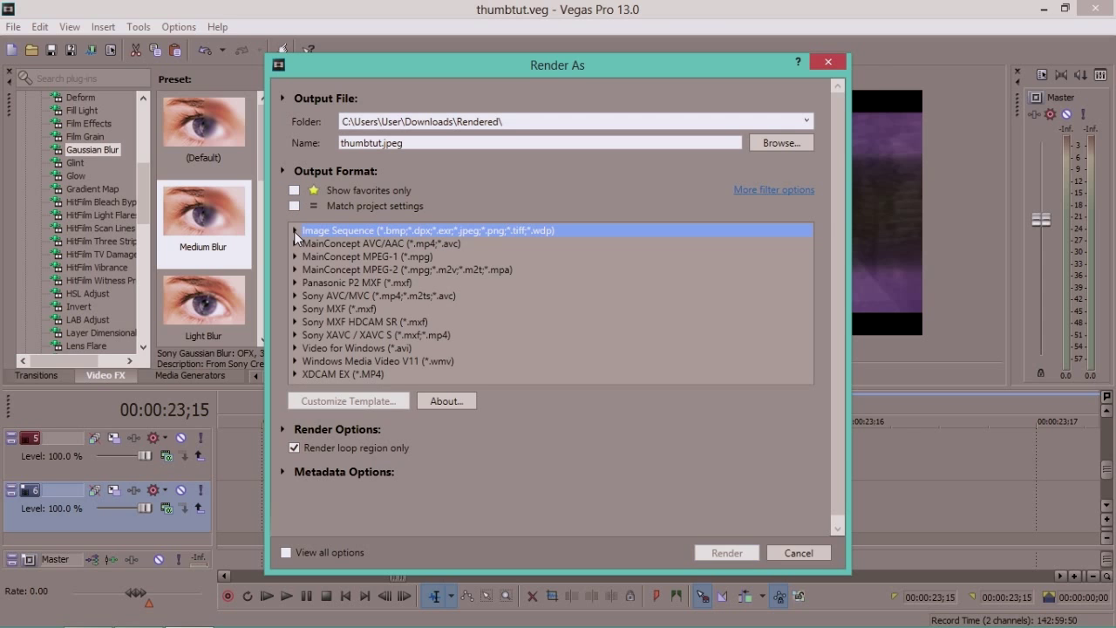
click(293, 229)
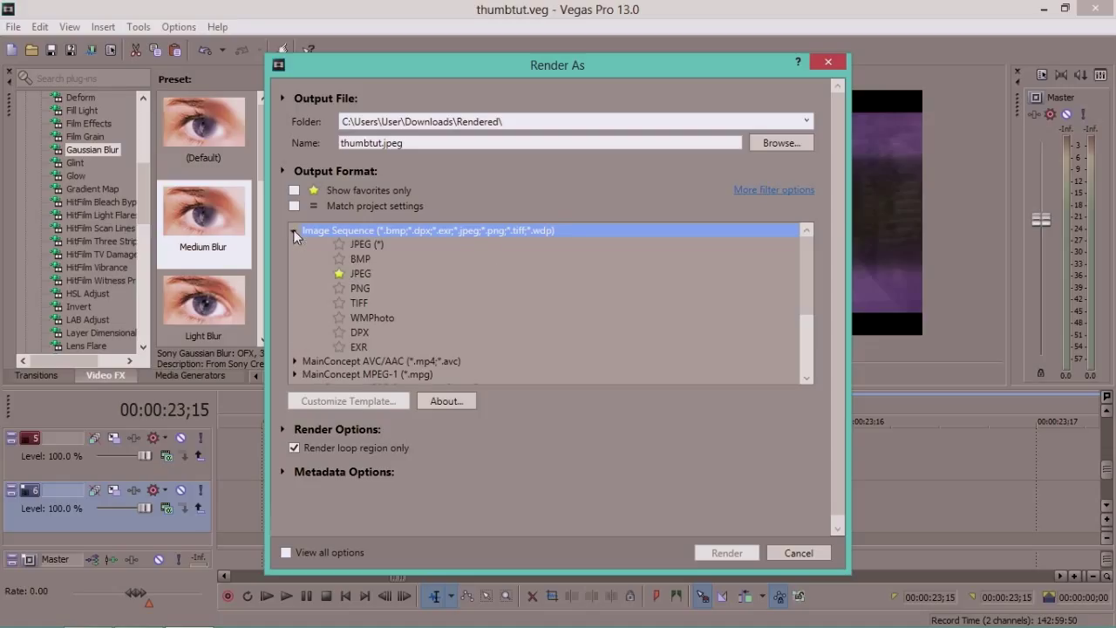
click(372, 272)
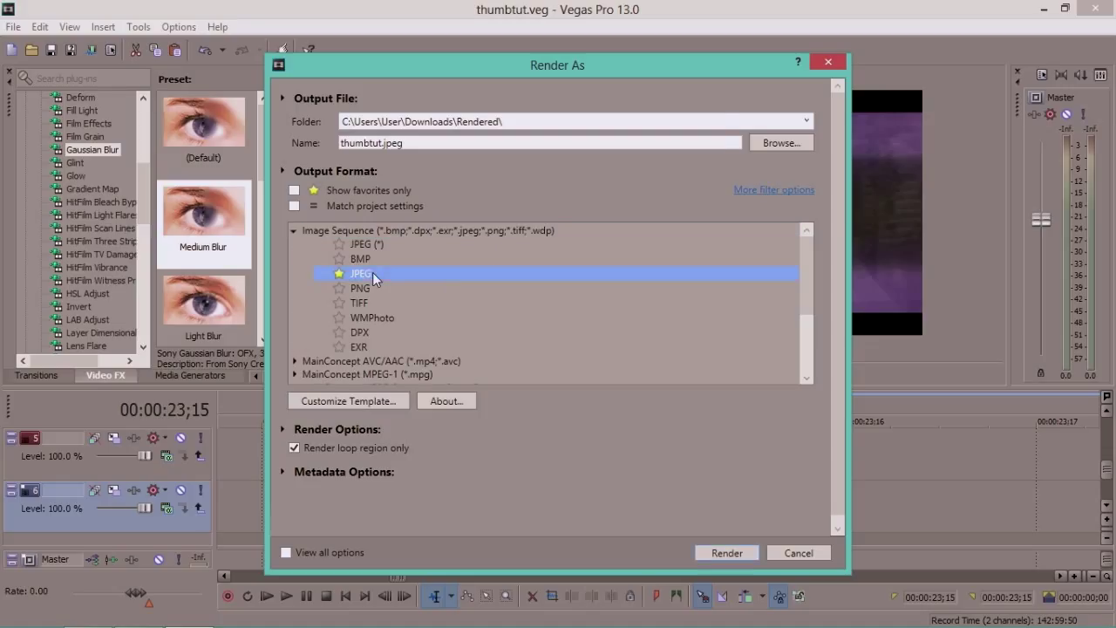
click(359, 404)
click(611, 241)
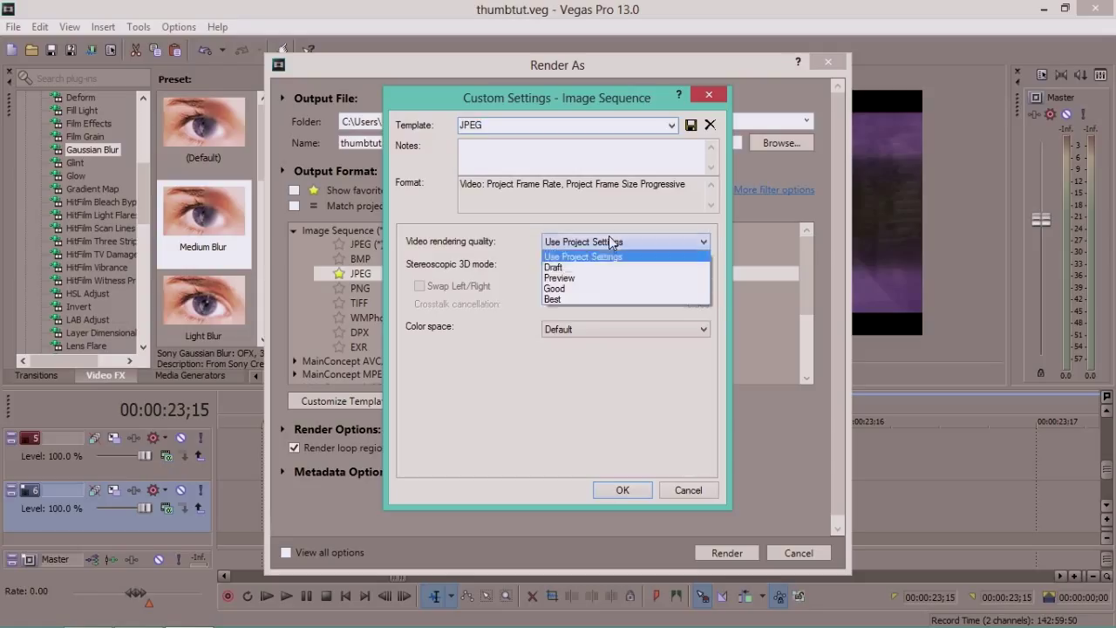
click(571, 302)
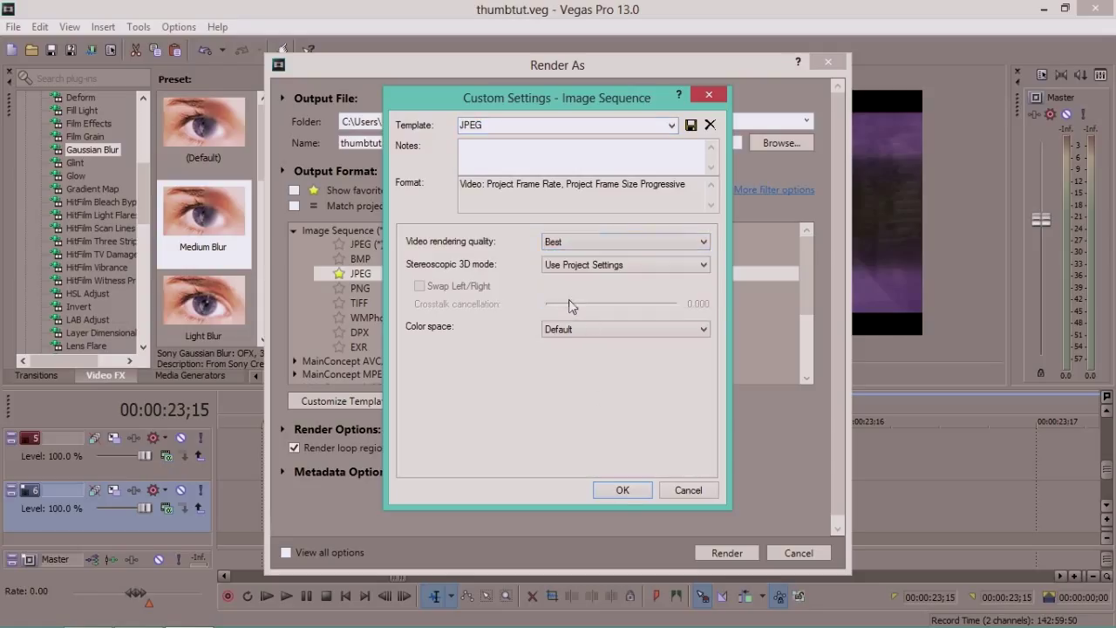
click(623, 491)
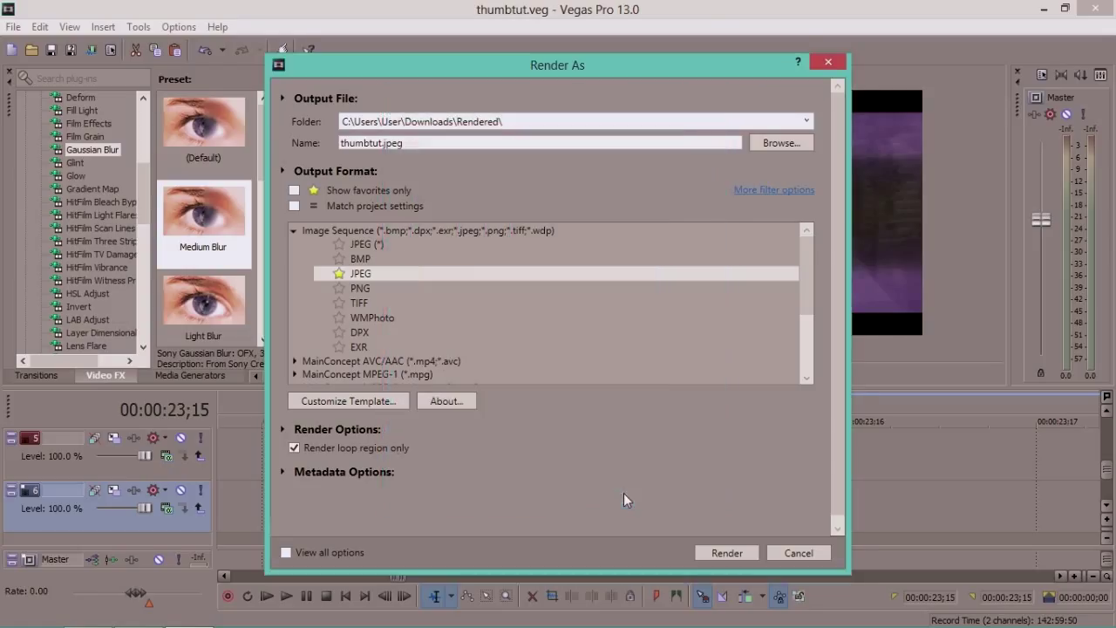
Show only favorite templates again, select JPEG, render the loop region as thumbtut.jpeg and dismiss the render progress dialog.
click(294, 191)
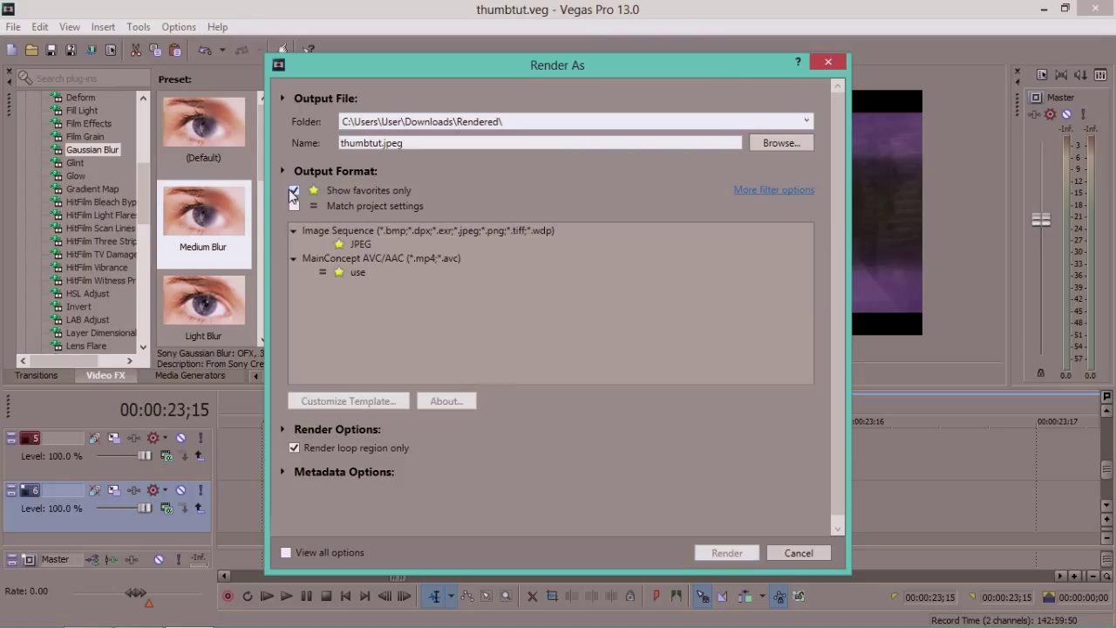
click(351, 248)
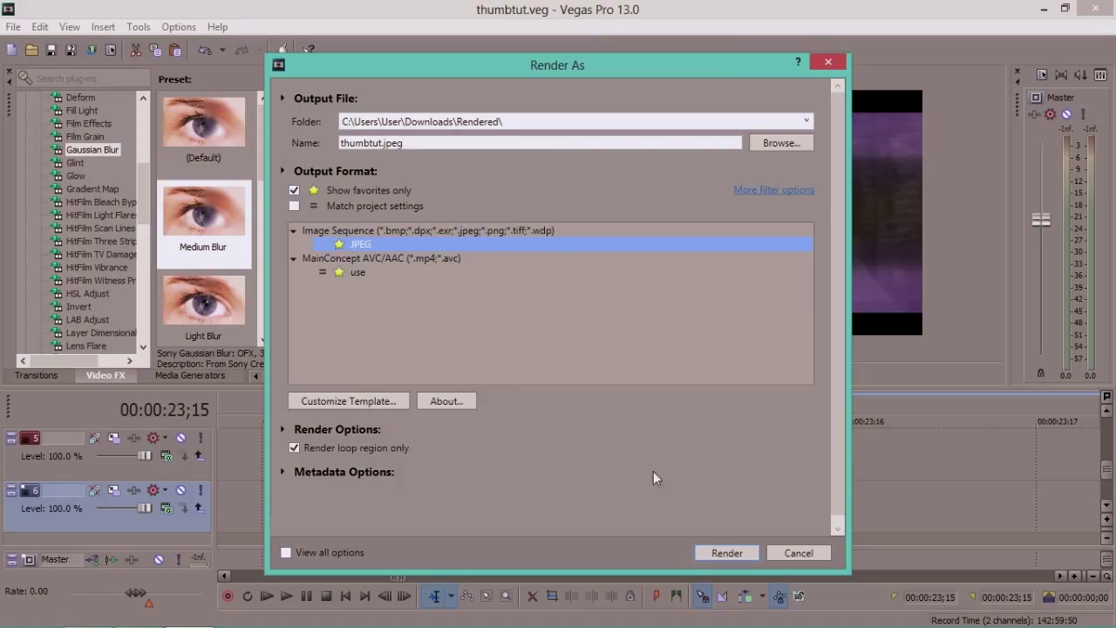
click(727, 553)
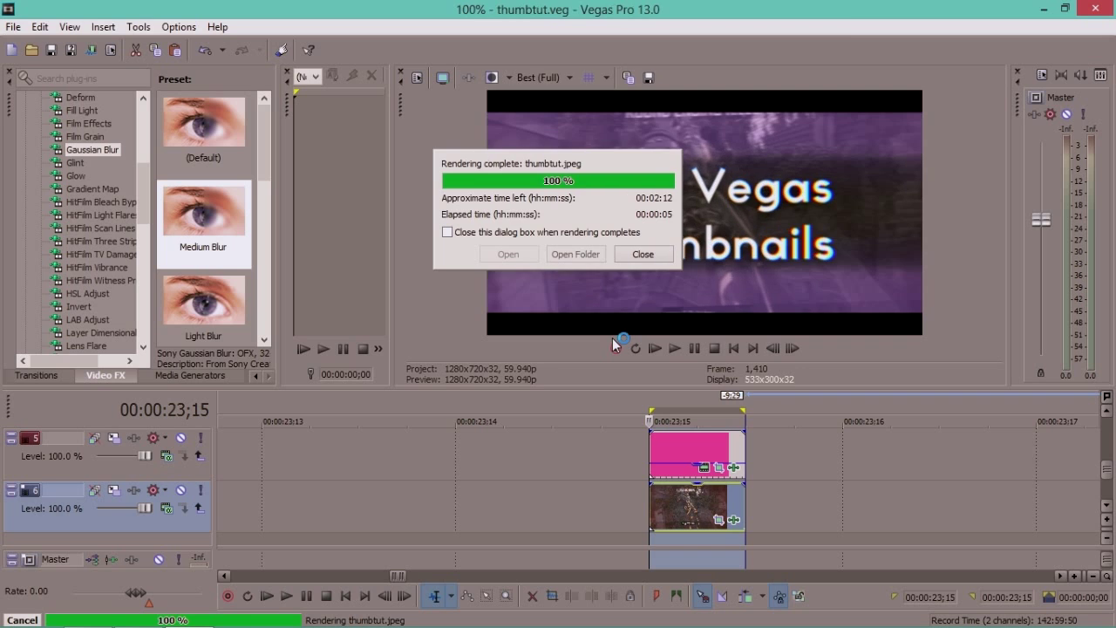
click(641, 255)
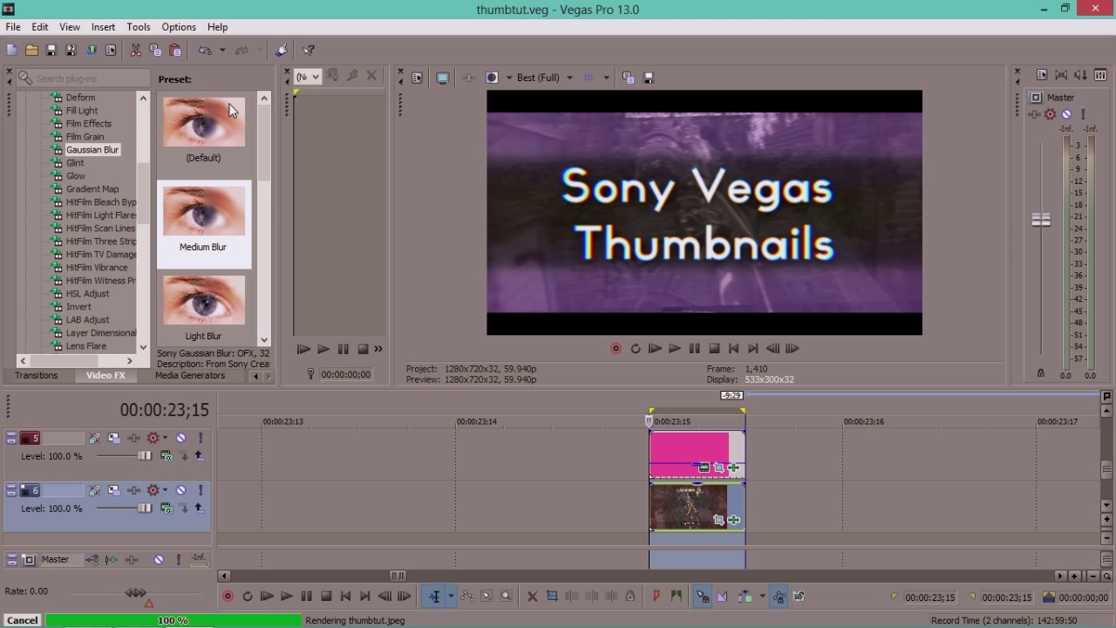
Save the thumbtut.veg project and exit the video editor.
click(50, 49)
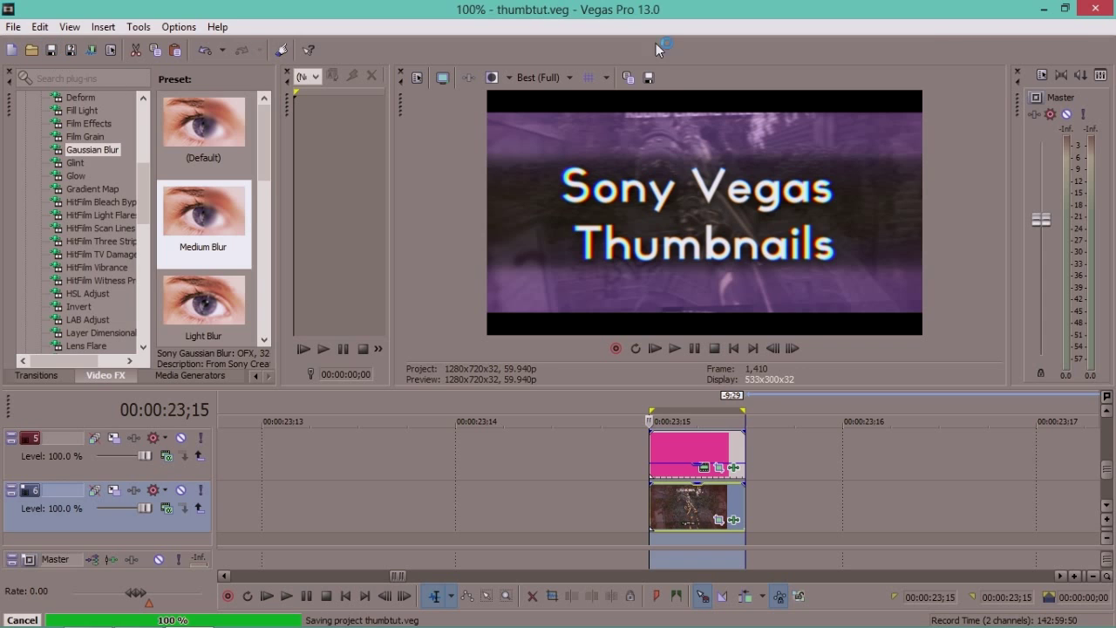
click(1096, 8)
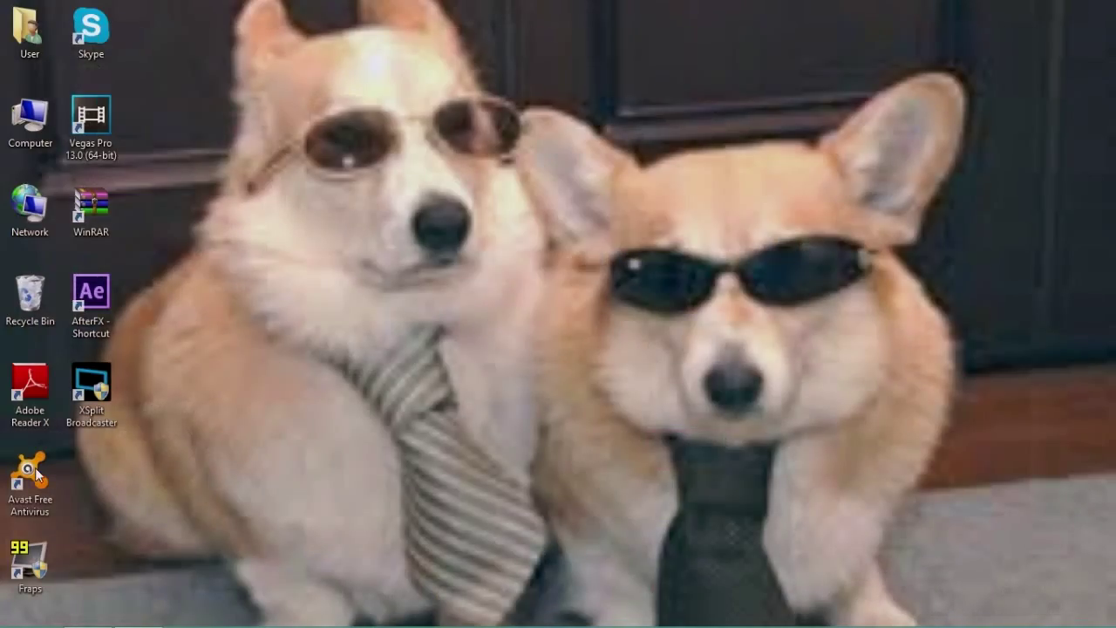
Switch to File Explorer's Rendered folder, close the mastermindthumbnail_000000 preview and open the cctutthumb_000000 image for viewing.
mouse_move(63, 625)
click(34, 610)
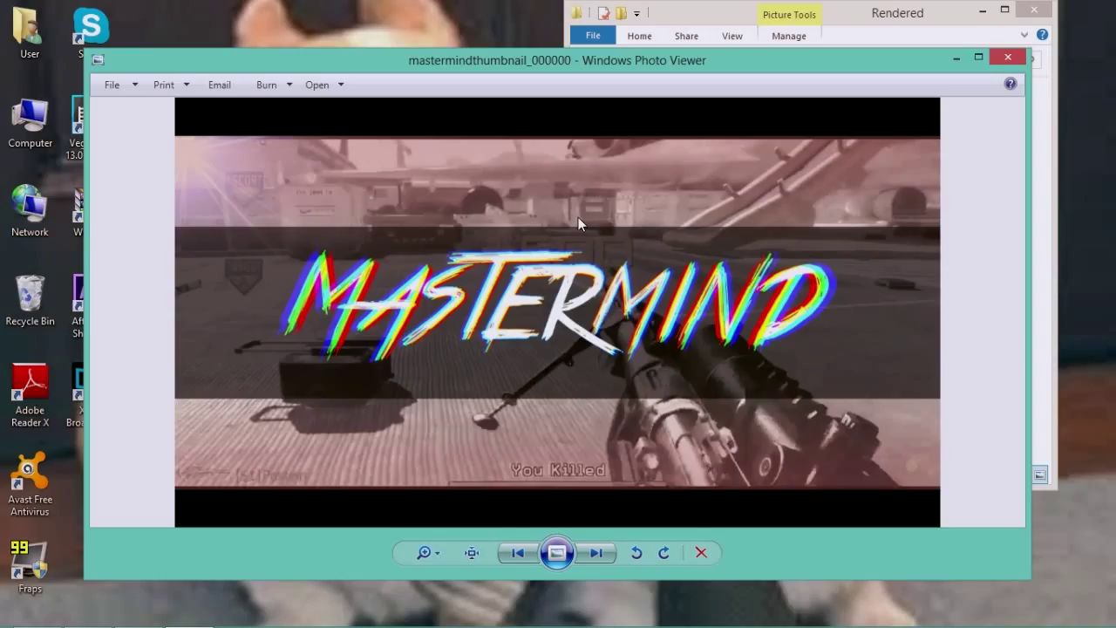
click(1008, 58)
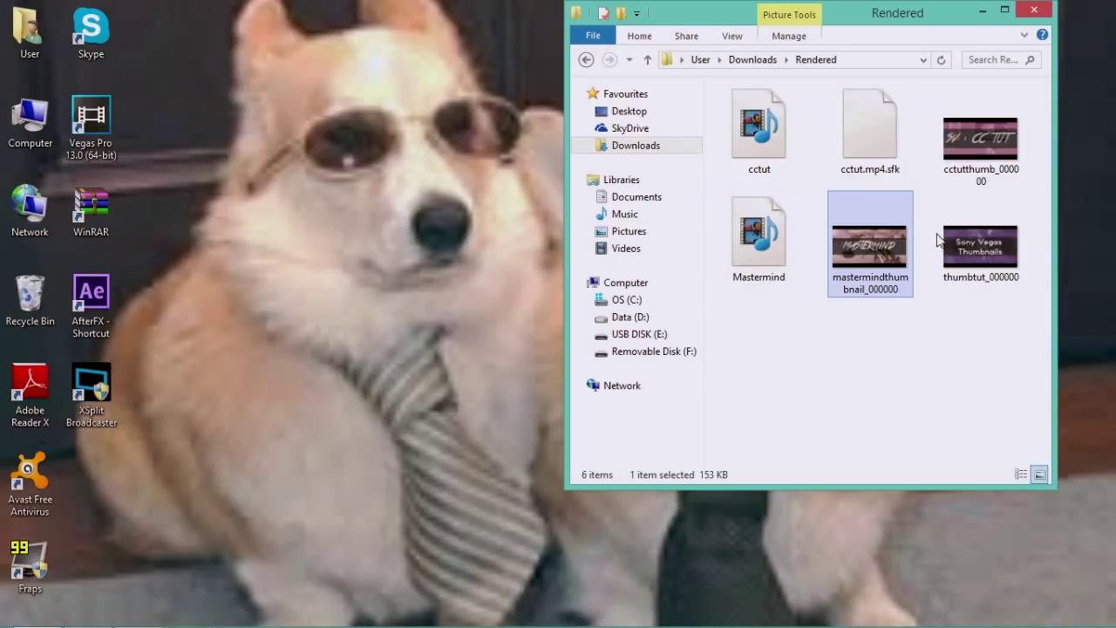
double_click(992, 174)
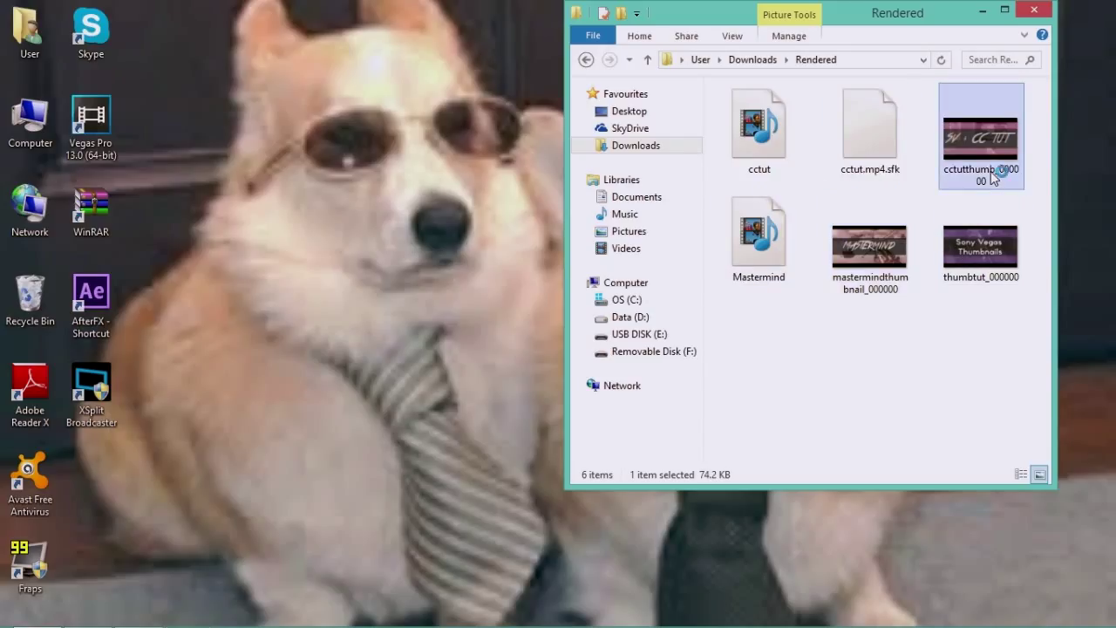